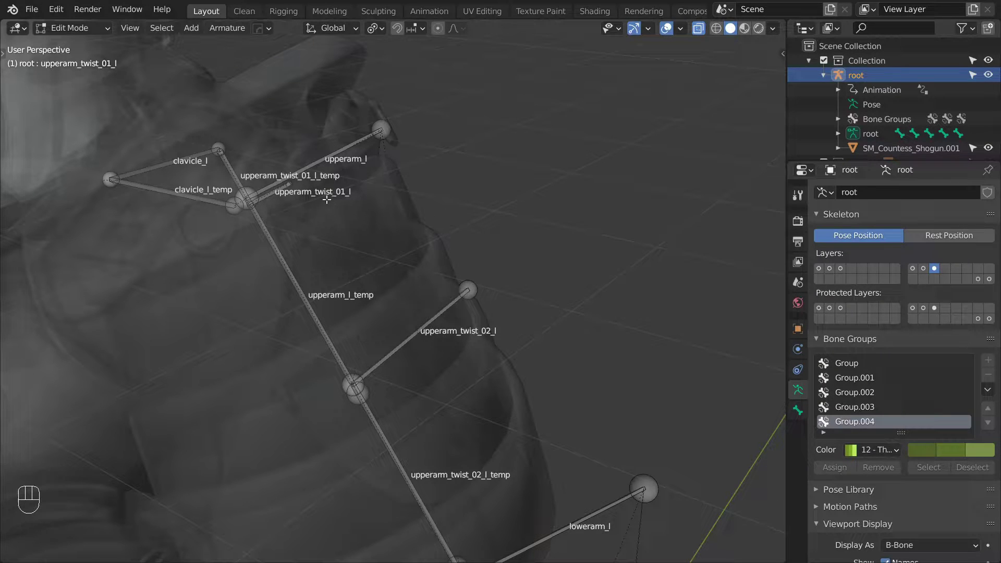
- Examine the left upper arm's twist and temp bones by test-moving each one without keeping the moves
key(g)
right_click(295, 193)
click(302, 182)
key(g)
right_click(307, 253)
click(290, 272)
shift+middle_drag(394, 324, 370, 194)
shift+middle_drag(358, 265, 485, 152)
- Examine lowerarm_l_temp and lowerarm_twist_02_l_temp by test-moving each one without keeping the moves
click(422, 264)
key(g)
right_click(561, 358)
shift+middle_drag(561, 358, 530, 243)
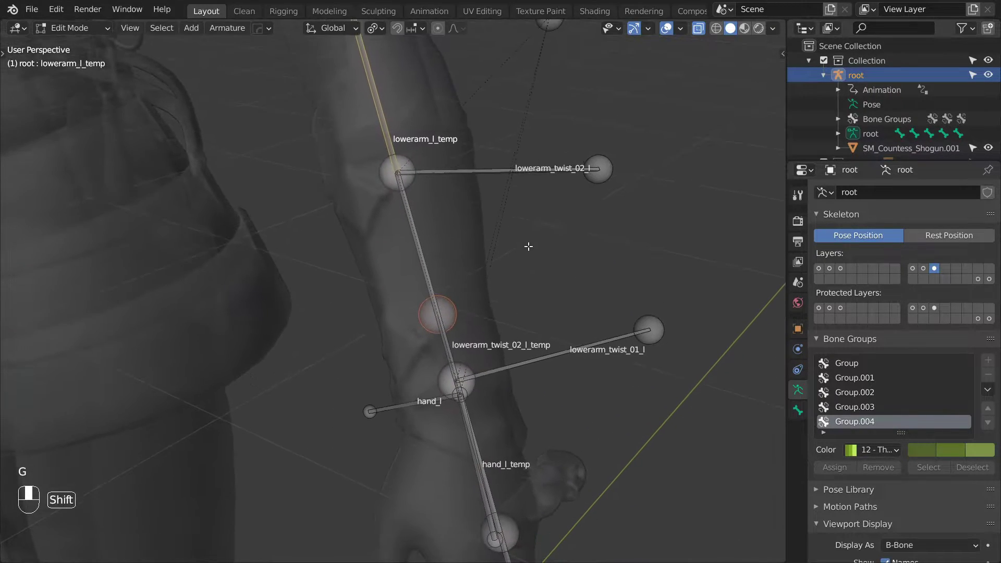
click(451, 346)
key(g)
right_click(454, 361)
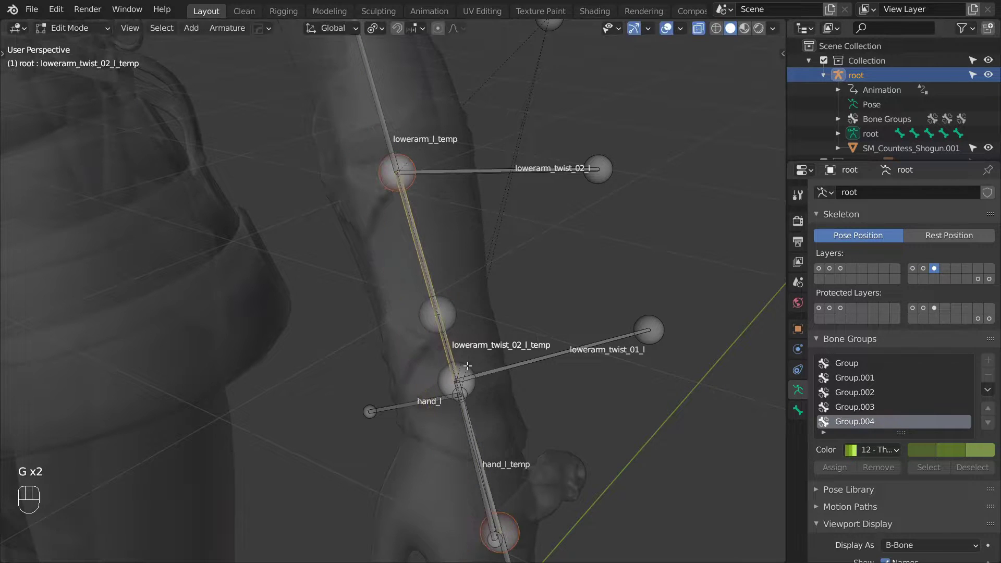
shift+middle_drag(579, 408, 556, 275)
middle_drag(499, 293, 504, 290)
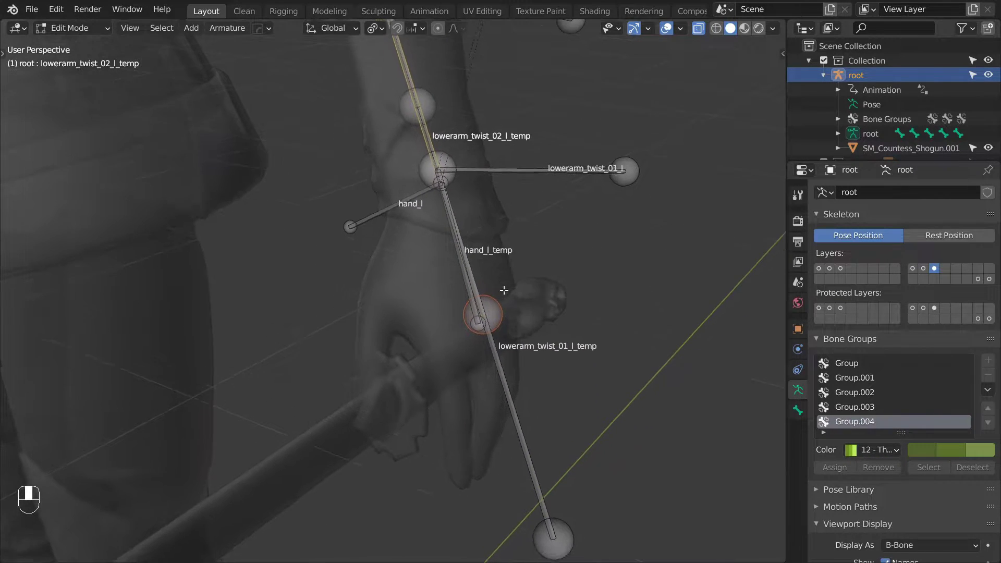
- Examine lowerarm_twist_01_l_temp and hand_l_temp by test-moving each one without keeping the moves
click(502, 374)
key(g)
right_click(558, 362)
click(471, 285)
key(g)
right_click(481, 285)
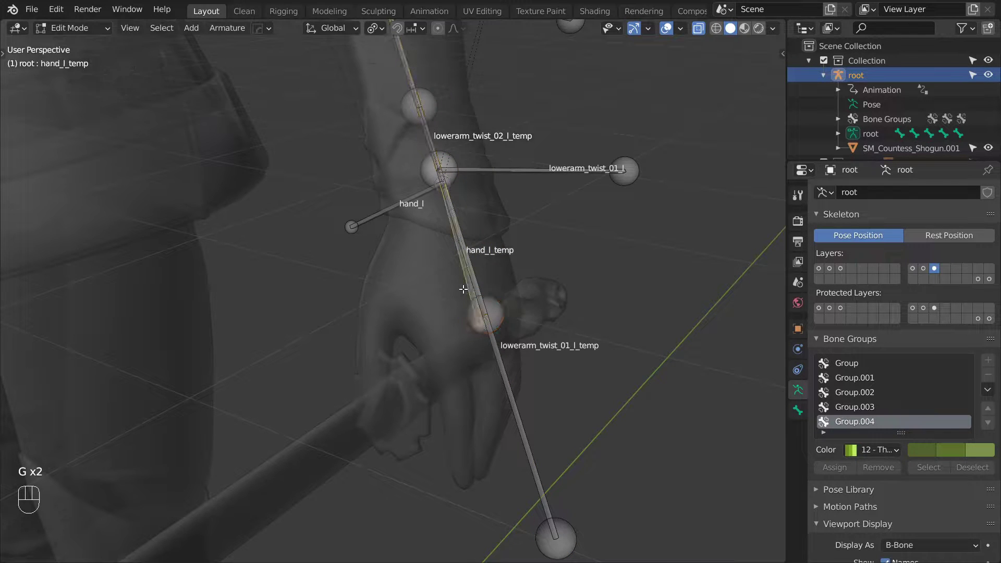
key(g)
right_click(434, 292)
scroll(436, 291, down, 5)
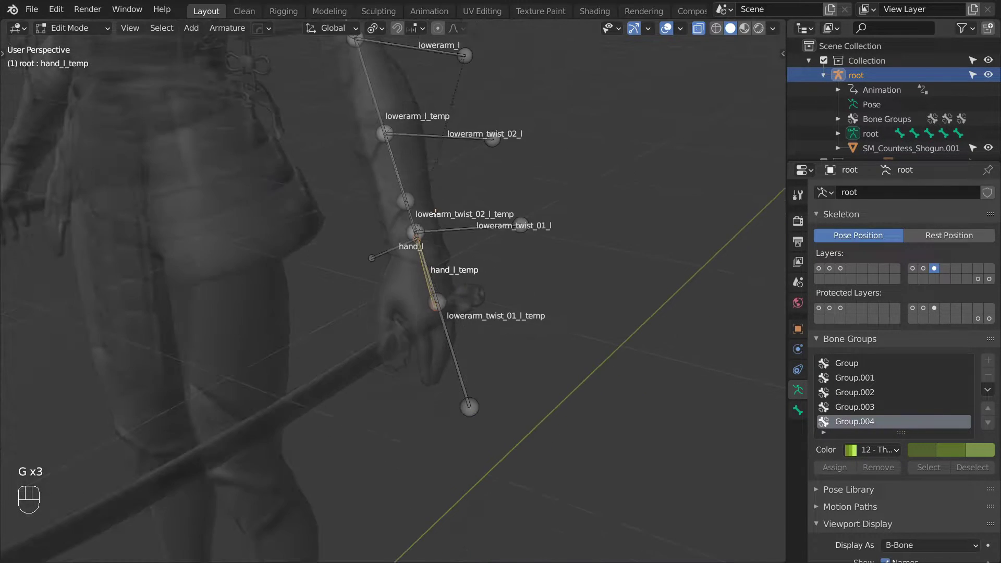
- Thicken the B-bone display size of upperarm_twist_01_l and upperarm_twist_01_l_temp at the shoulder
shift+middle_drag(371, 257, 412, 472)
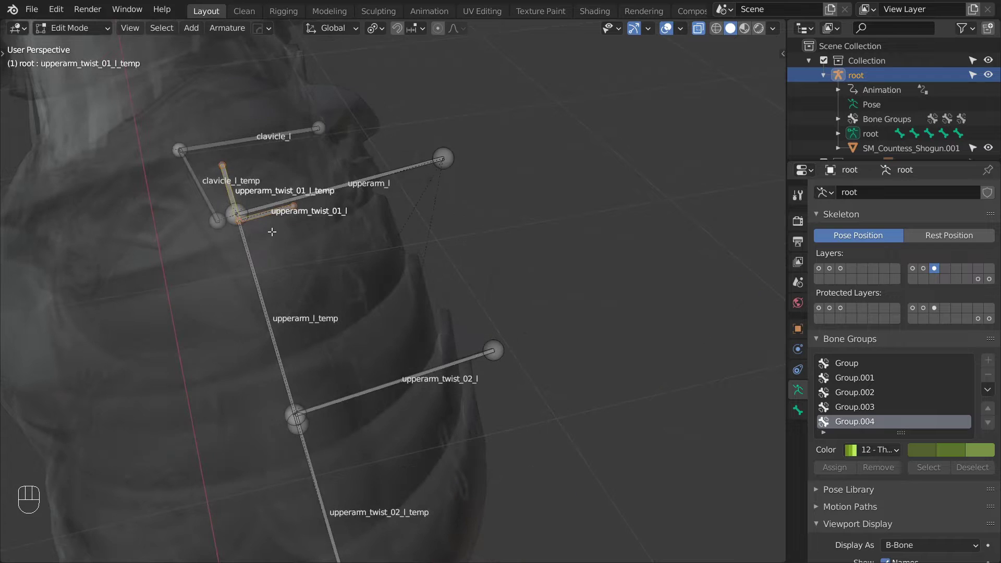
key(ctrl+alt+s)
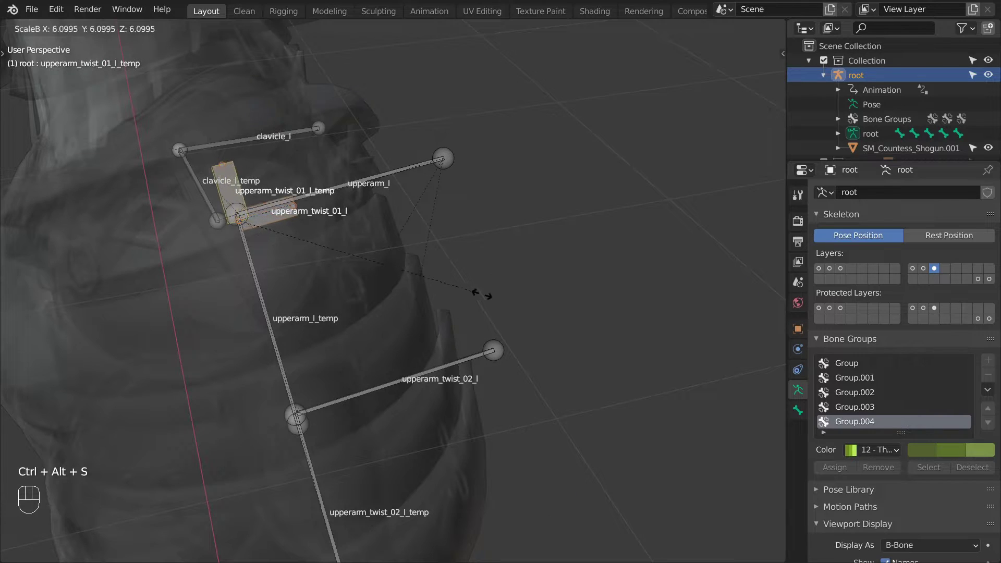
click(527, 303)
key(g)
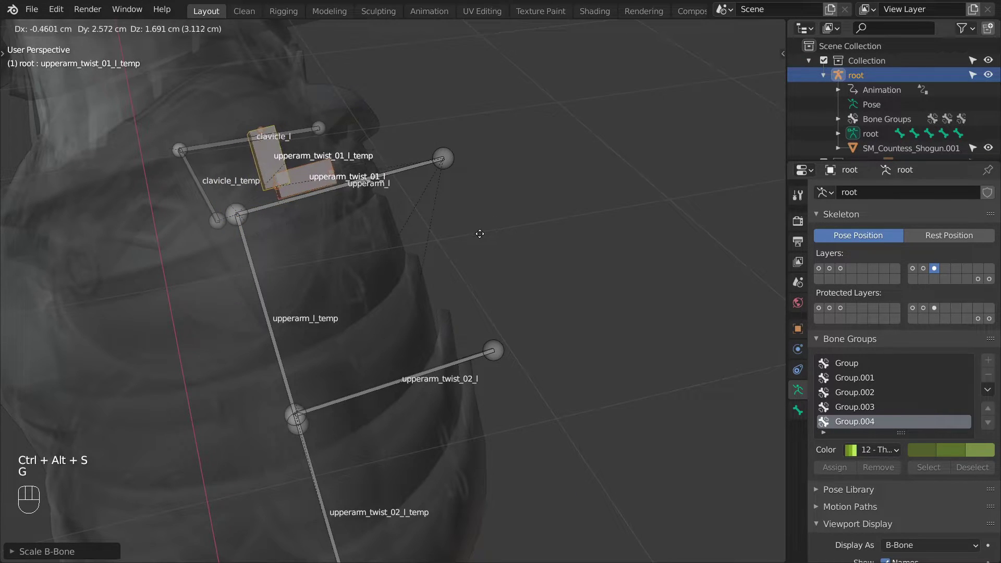
- Shorten upperarm_twist_02_l and thicken its B-bone display size
shift+click(396, 326)
shift+middle_drag(396, 326, 364, 195)
click(365, 194)
key(s)
click(386, 230)
key(ctrl+alt+s)
click(376, 322)
- Shorten upperarm_twist_02_l_temp to about a quarter of its length and thicken its B-bone display size
shift+middle_drag(376, 323, 375, 275)
click(329, 312)
key(s)
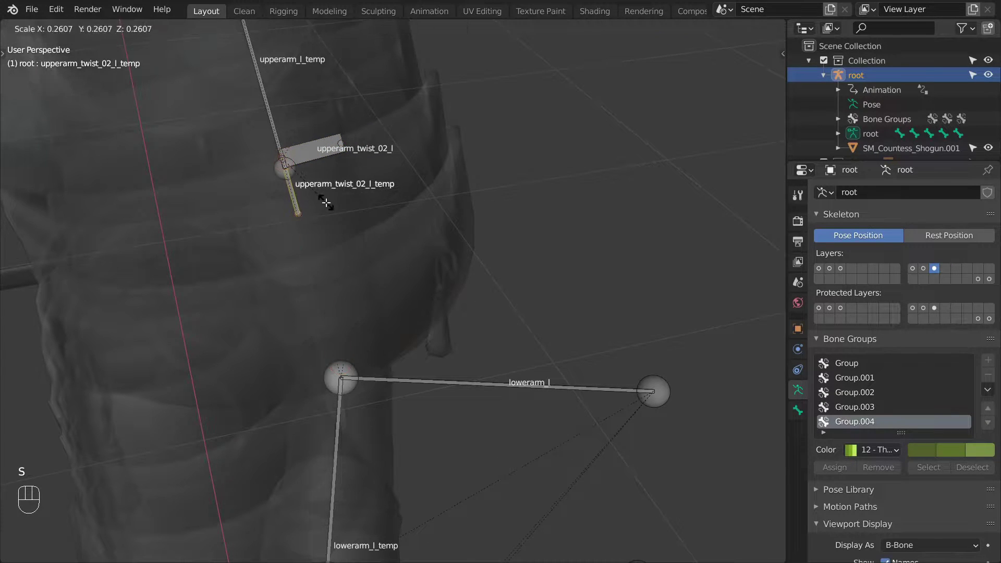
click(320, 198)
key(ctrl+alt+s)
click(675, 291)
- Shorten lowerarm_twist_02_l and lowerarm_twist_01_l together and thicken their B-bone display size
shift+middle_drag(533, 393, 497, 137)
click(305, 241)
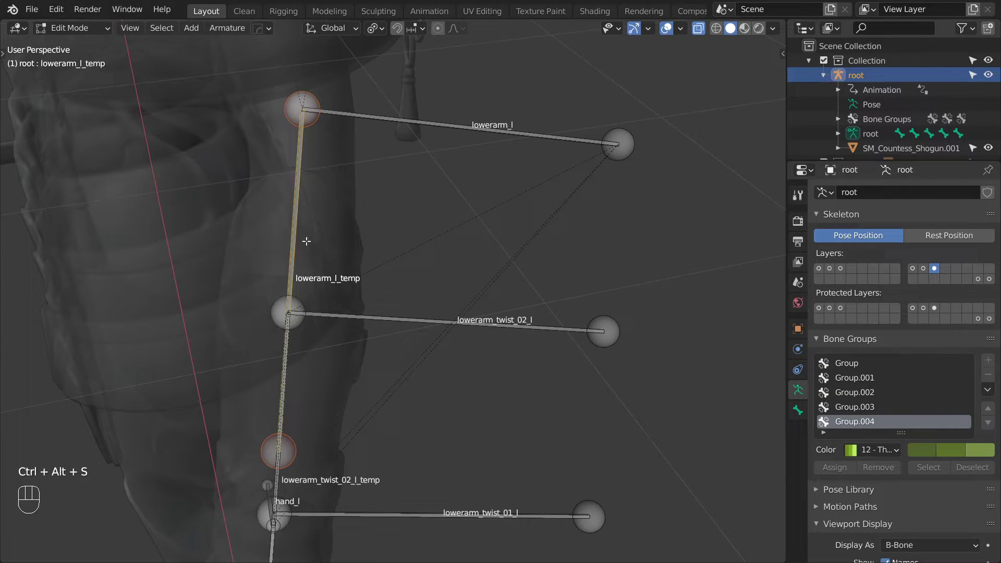
click(434, 327)
key(s)
right_click(495, 417)
shift+click(465, 507)
key(s)
click(459, 429)
key(ctrl+alt+s)
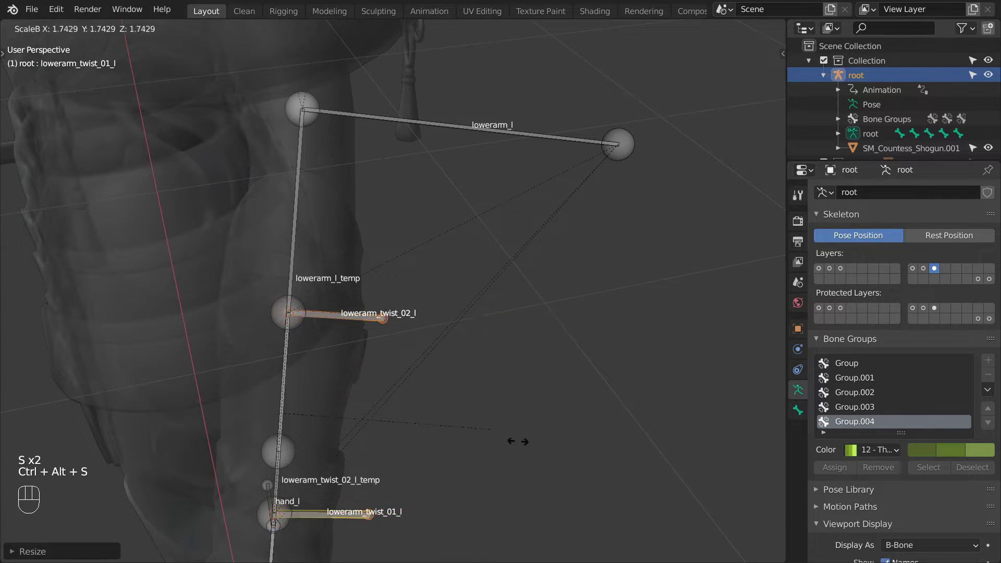
click(250, 147)
- Shorten lowerarm_twist_02_l_temp and thicken its B-bone display size
shift+middle_drag(318, 359, 344, 180)
middle_drag(344, 180, 410, 206)
click(371, 368)
click(366, 378)
key(g)
right_click(401, 381)
key(s)
click(373, 209)
key(ctrl+alt+s)
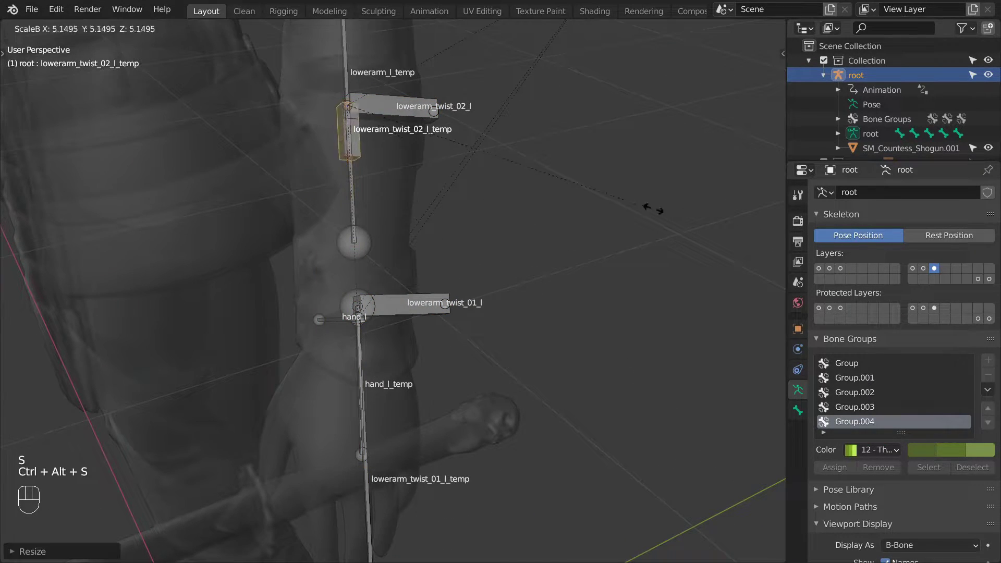
click(442, 518)
- Shorten lowerarm_twist_01_l_temp at the wrist and thicken its B-bone display size
click(376, 523)
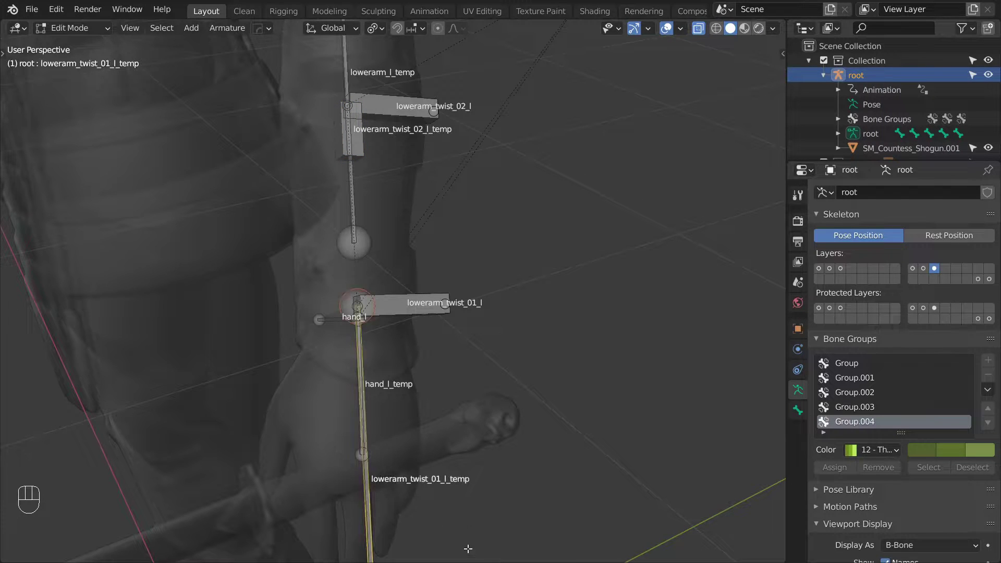
key(s)
click(423, 339)
key(ctrl+alt+s)
click(755, 398)
- Place the 3D cursor at the elbow joint and snap the tail of upperarm_l_temp to it
scroll(522, 292, down, 3)
middle_drag(373, 182, 402, 208)
shift+middle_drag(341, 57, 368, 337)
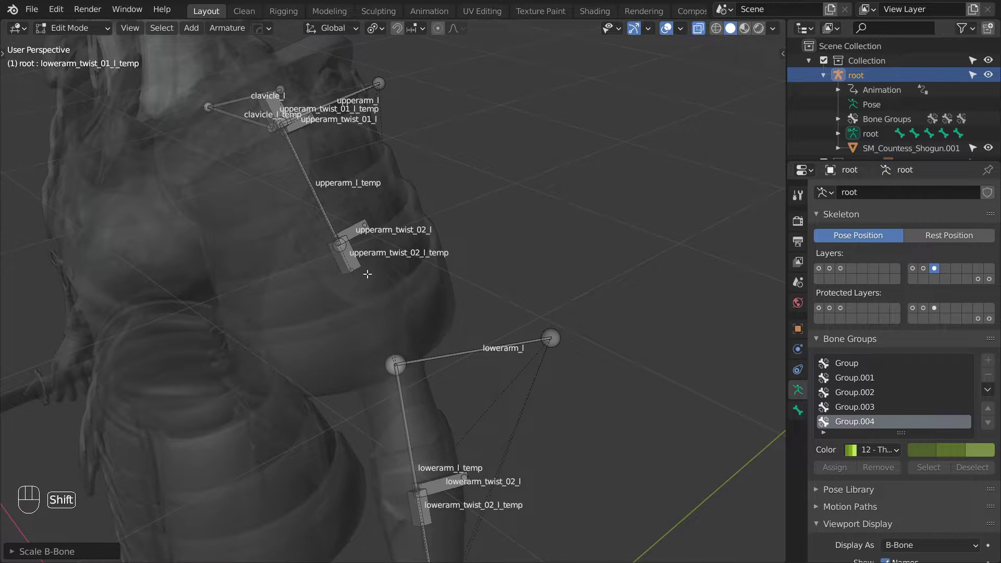
shift+middle_drag(365, 277, 371, 286)
click(403, 374)
key(shift+s)
click(425, 400)
click(349, 267)
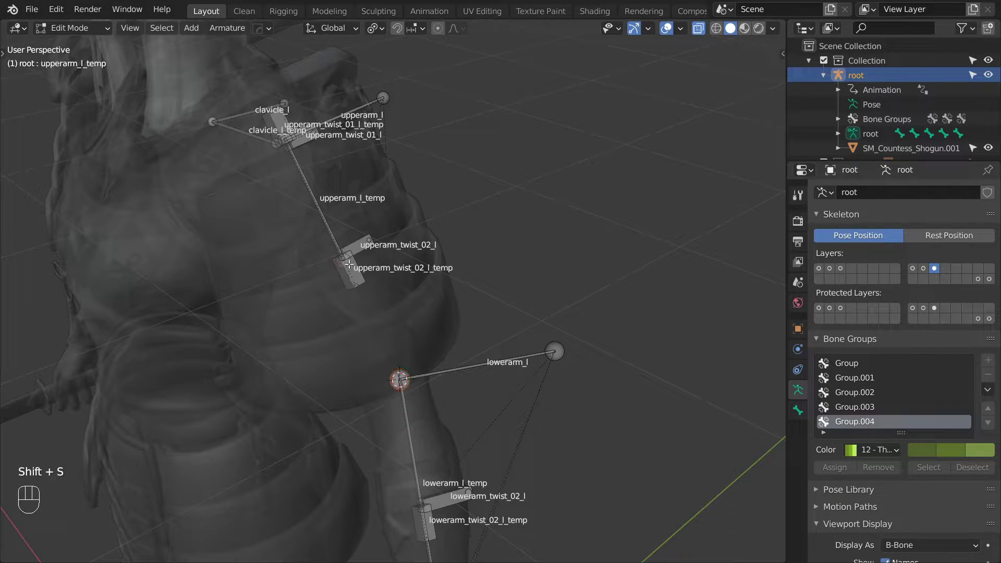
key(shift+s)
click(398, 208)
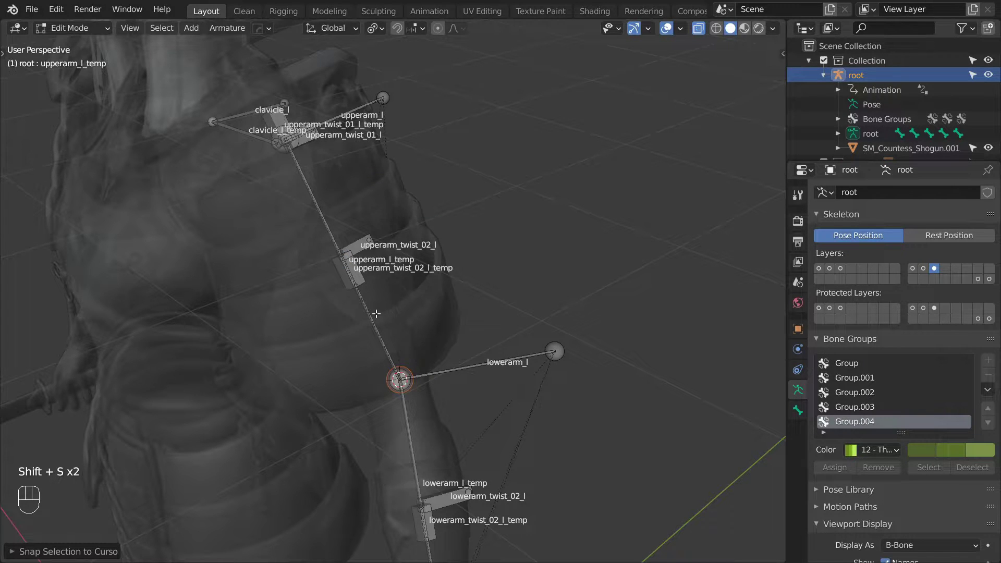
- Place the 3D cursor at the wrist joint and snap the tail of lowerarm_l_temp to it
shift+middle_drag(410, 374, 349, 276)
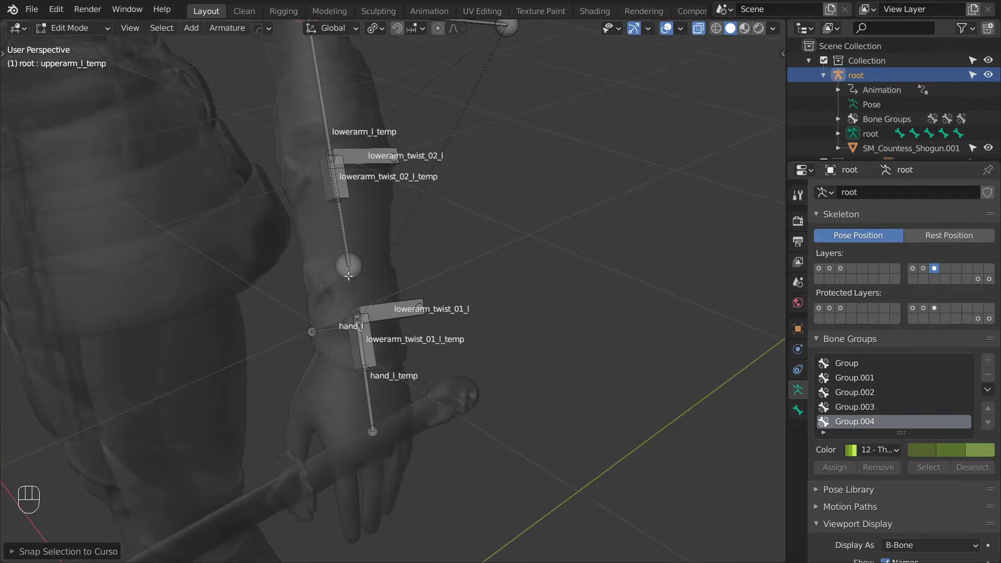
click(356, 317)
key(shift+s)
click(384, 397)
click(365, 273)
shift+middle_drag(365, 273, 381, 283)
key(shift+s)
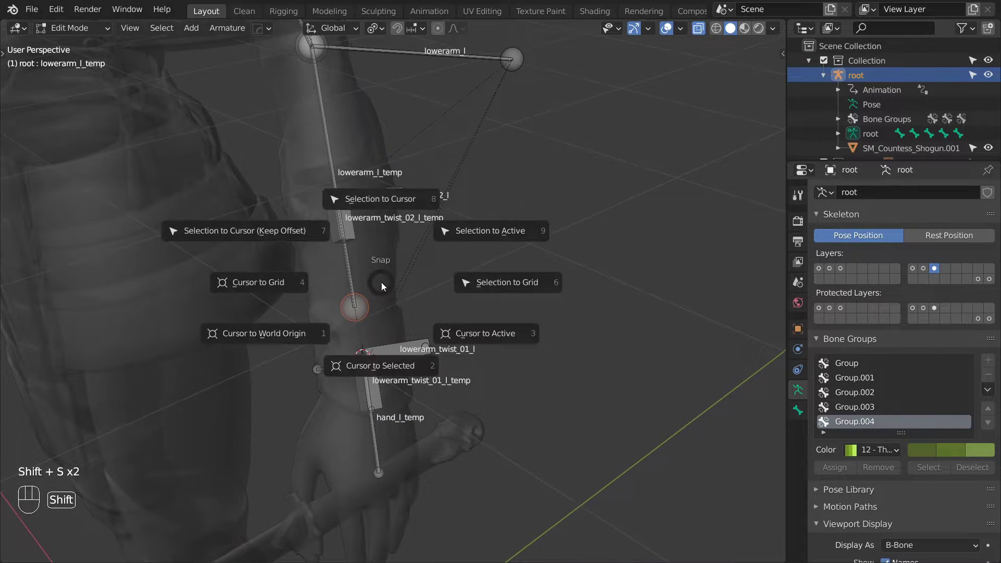
click(377, 203)
- Rename the bone clavicle_l_temp as "clavicle ctrl_l"
scroll(380, 272, down, 2)
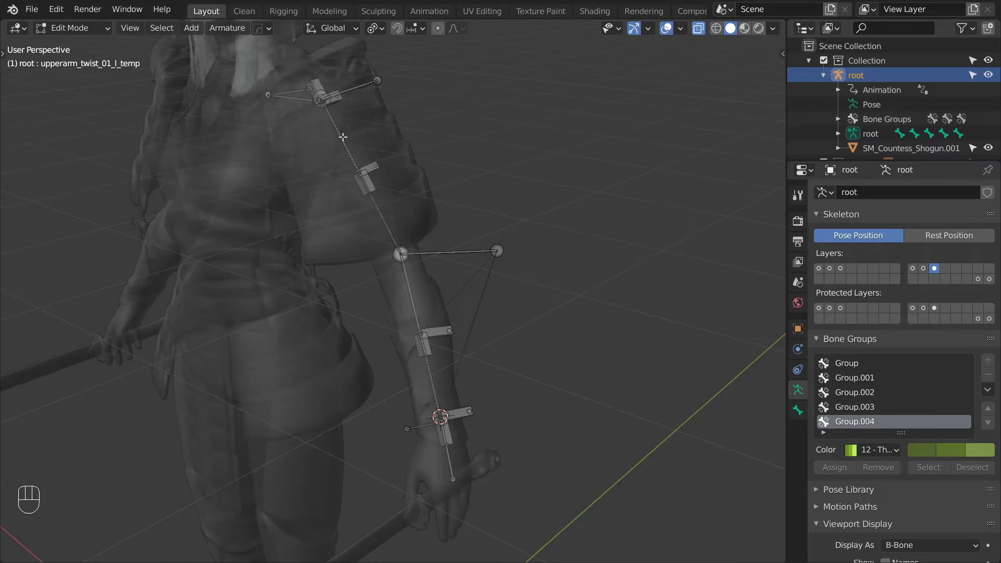
click(294, 101)
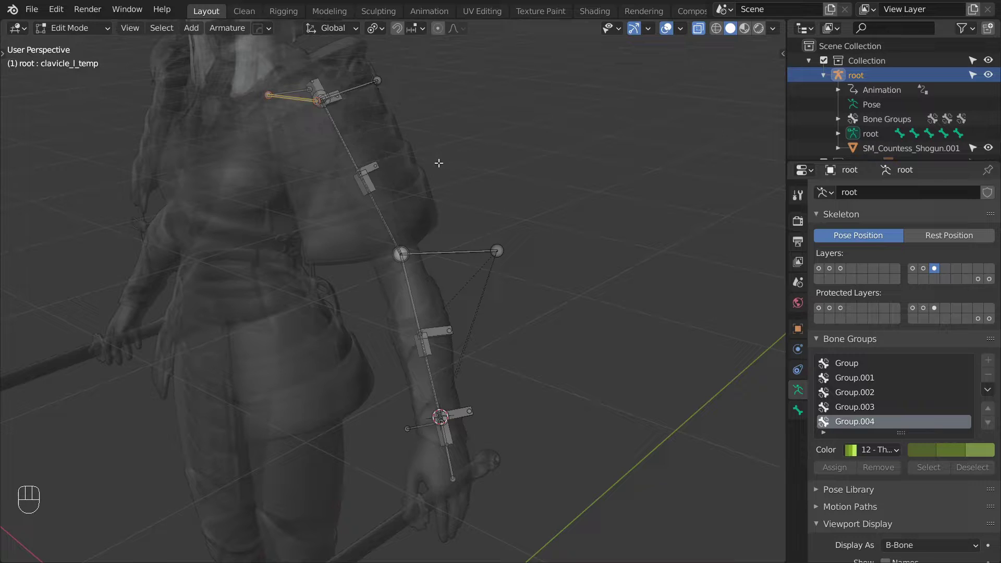
key(F2)
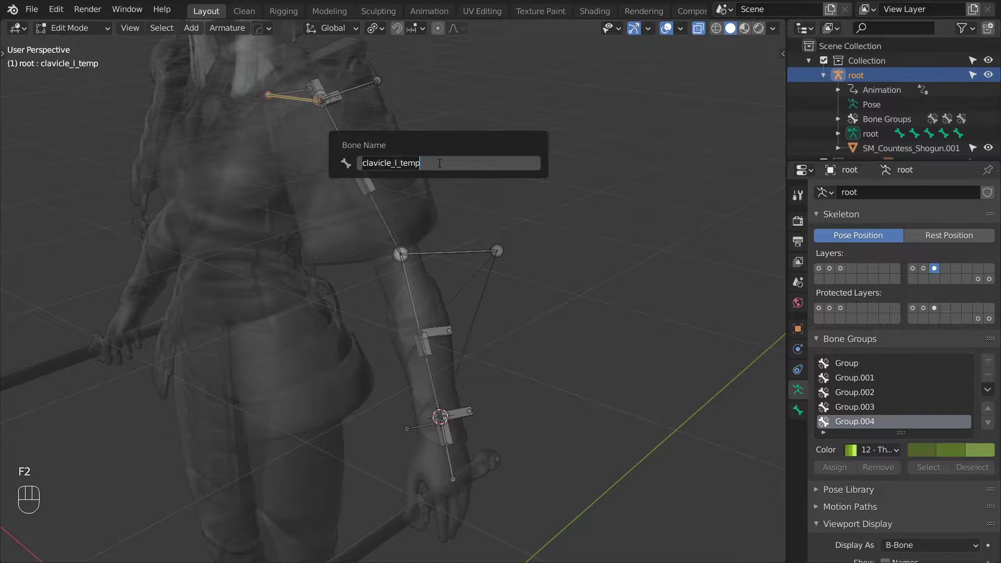
text(clavicle ctrl)
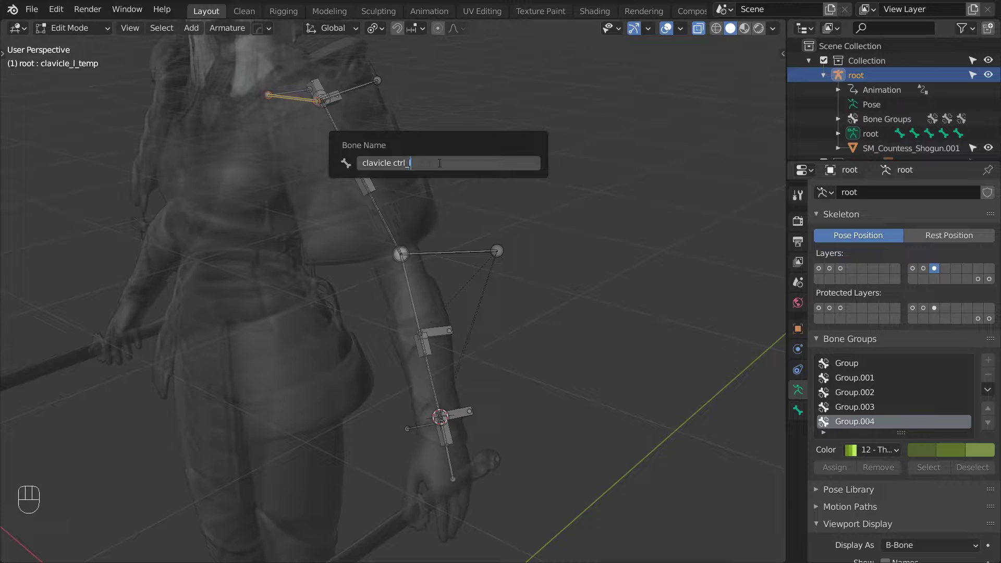
key(Return)
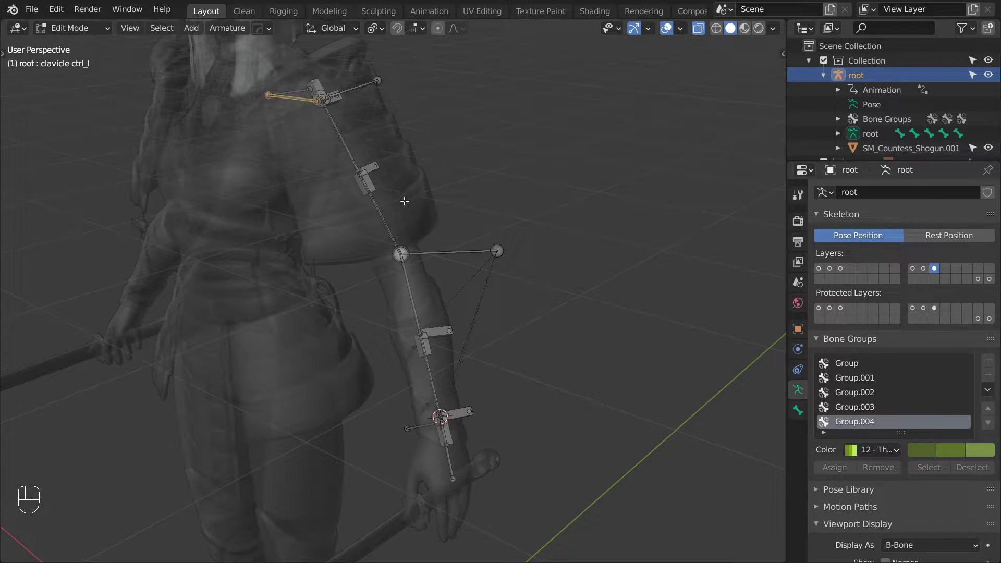
- Rename the bone upperarm_l_temp as "MCH-upperarm driver_l"
click(384, 221)
key(F2)
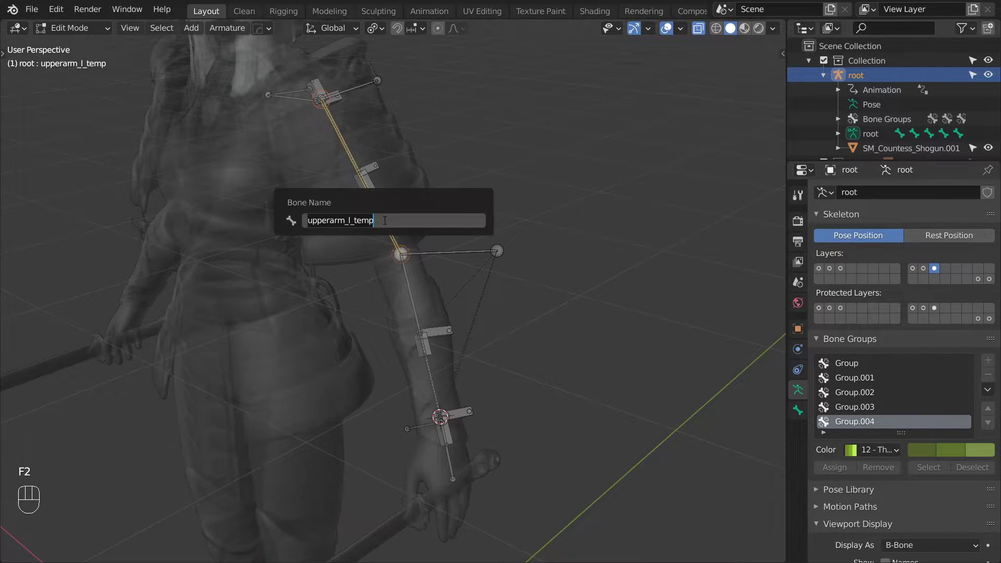
text(MCH-upperarm driver_)
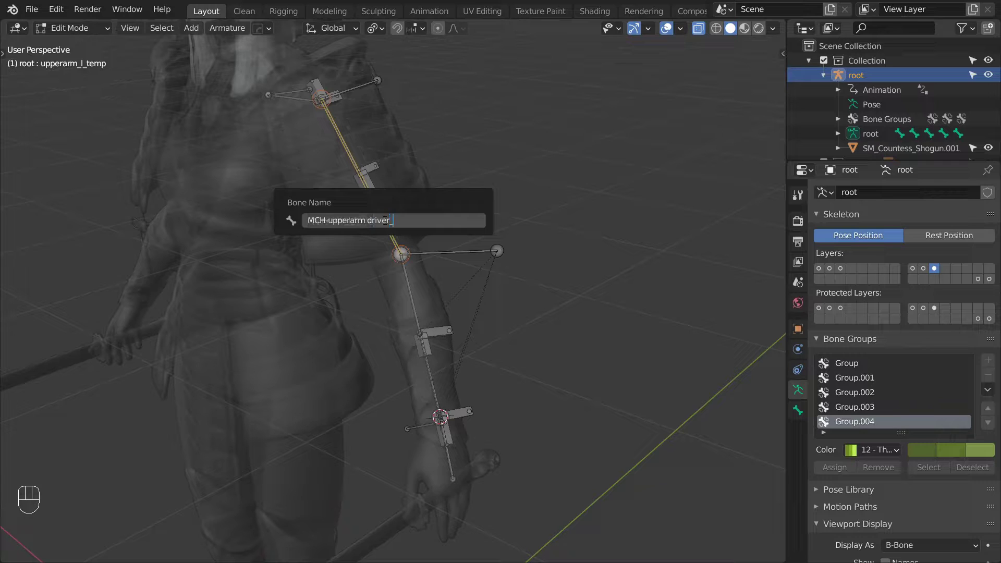
key(Return)
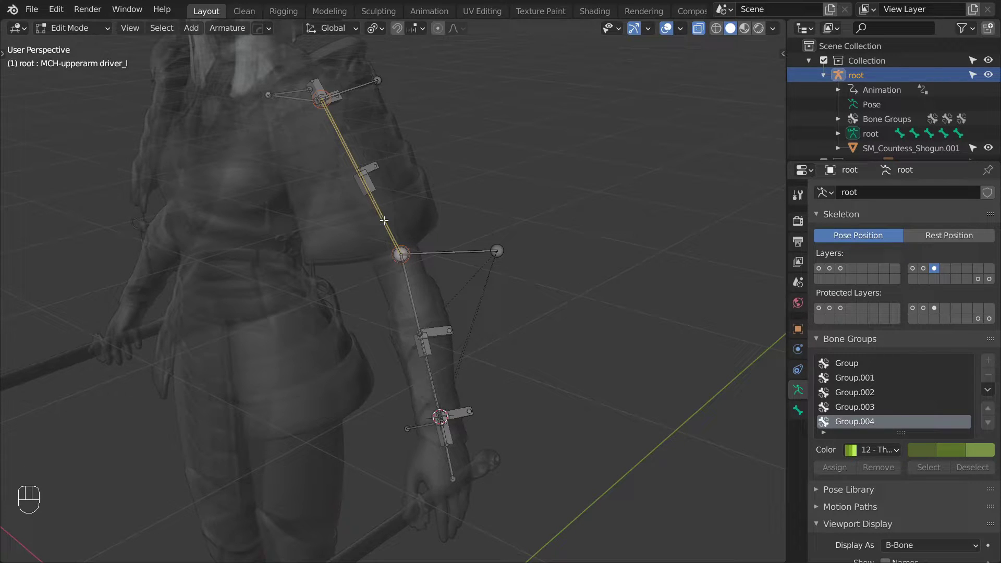
- Rename the bone lowerarm_l_temp as "MCH-lowerarm driver_l"
click(405, 282)
key(F2)
text(MCH-lowerarm driver_l)
key(Return)
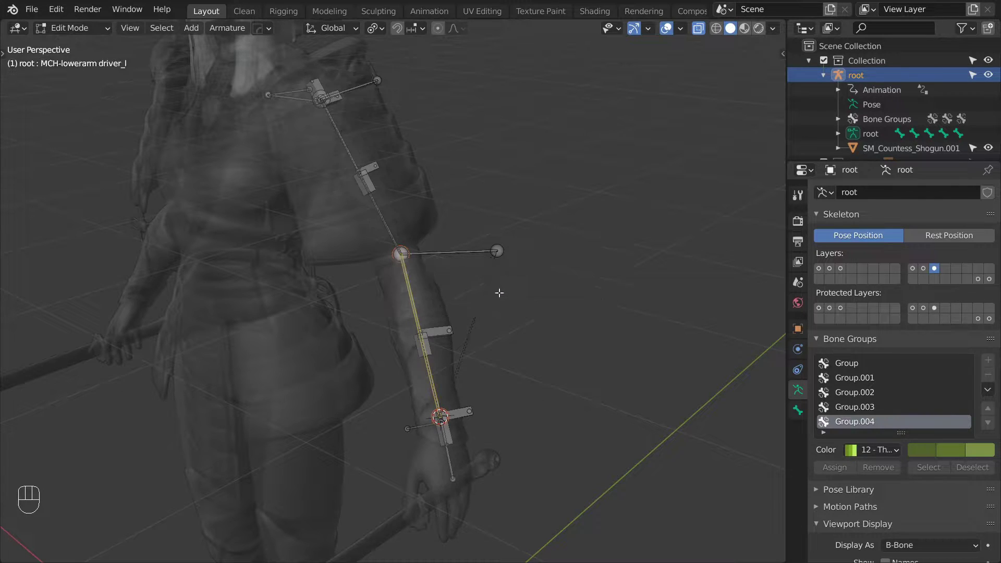
- Rename the bone hand_l_temp as "MCH-hand driver_l"
click(448, 457)
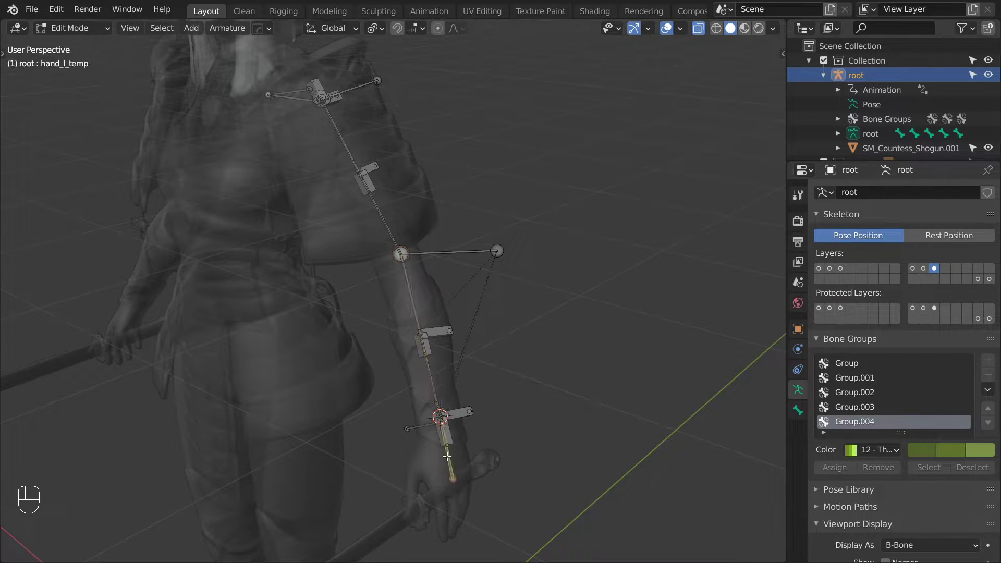
key(F2)
text(MCH-hand driver_)
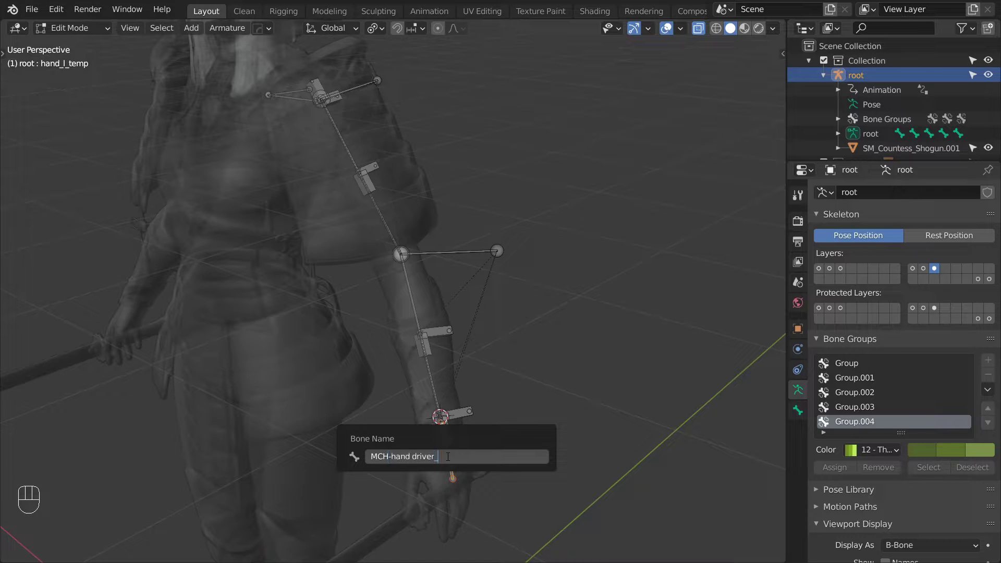
text(l)
key(Return)
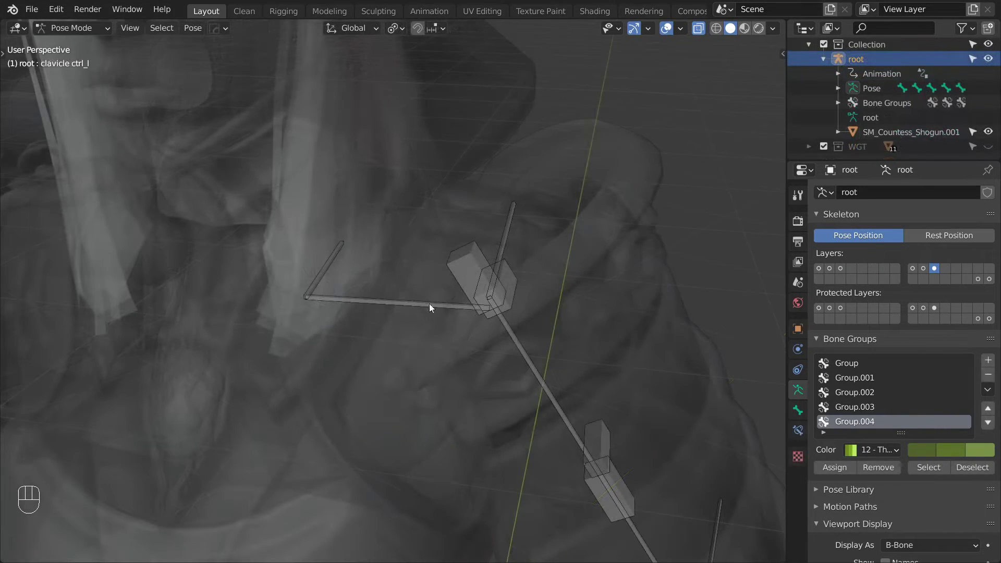
- Show the bone properties of clavicle ctrl_l in Pose Mode
click(424, 301)
click(798, 411)
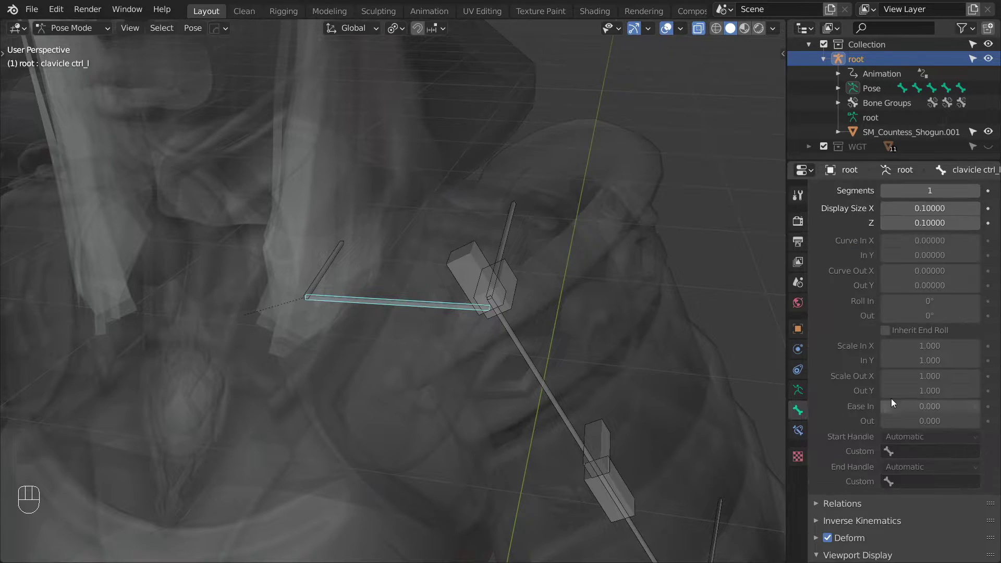
scroll(887, 399, down, 8)
- In Edit Mode, duplicate clavicle_l in place, shorten the copy and thicken its B-bone display size to about 0.5
key(Tab)
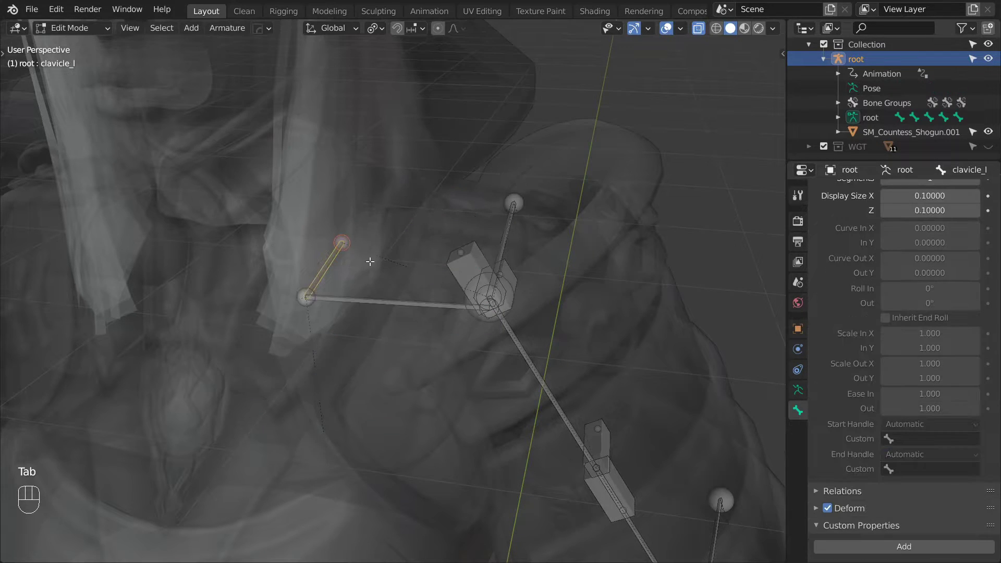
middle_drag(384, 255, 383, 259)
key(shift+d)
right_click(396, 248)
key(s)
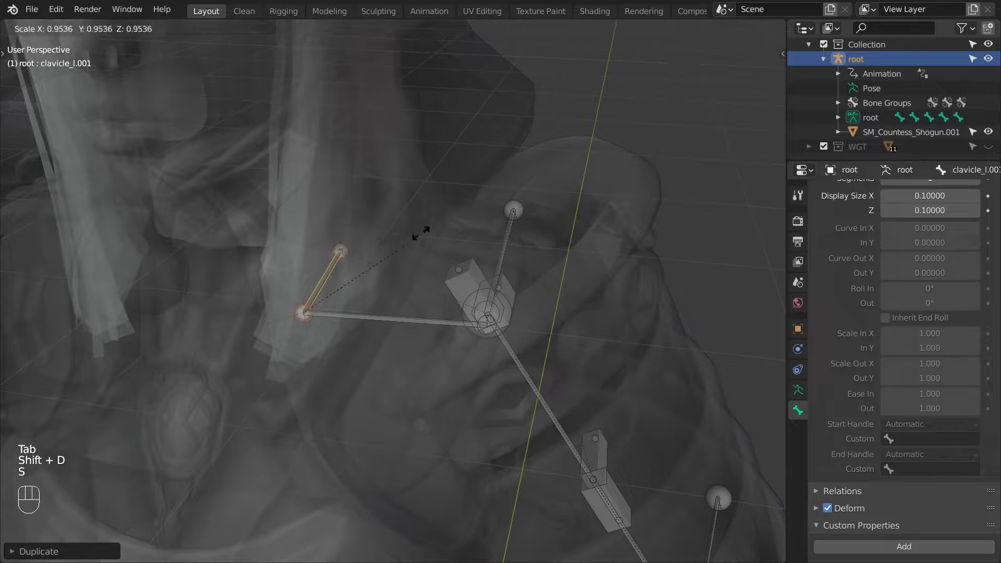
click(379, 263)
key(ctrl+alt+s)
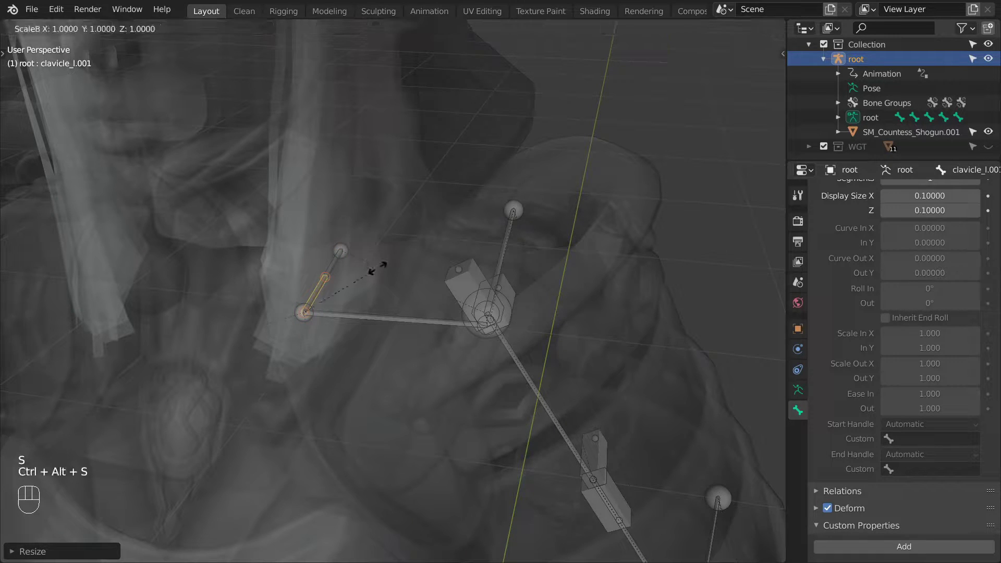
click(737, 331)
- Rename the duplicated clavicle bone as "BUFF-clavicle_l"
key(F2)
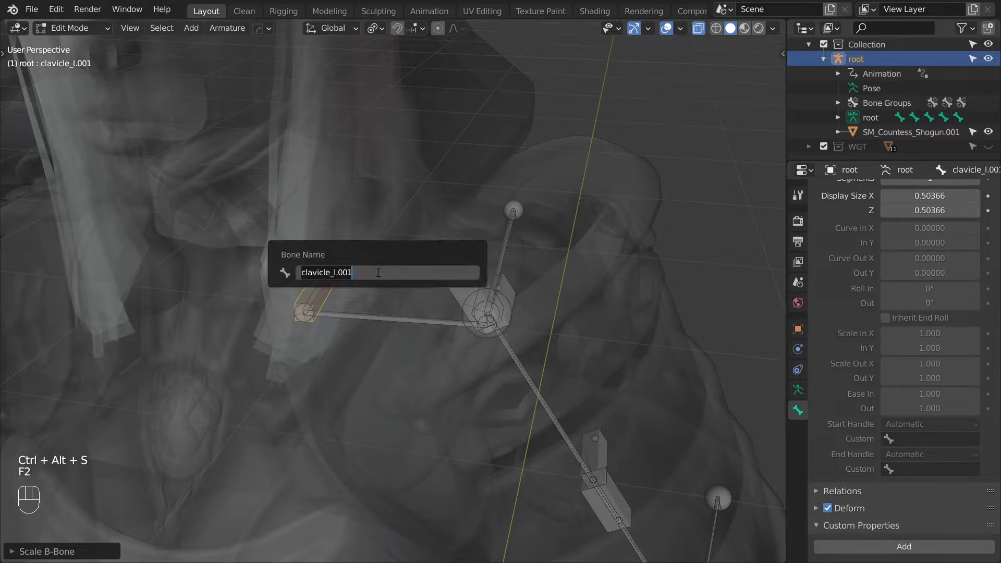
click(377, 272)
key(BackSpace)
key(BackSpace)
key(BackSpace)
key(BackSpace)
key(Home)
text(BUFF-)
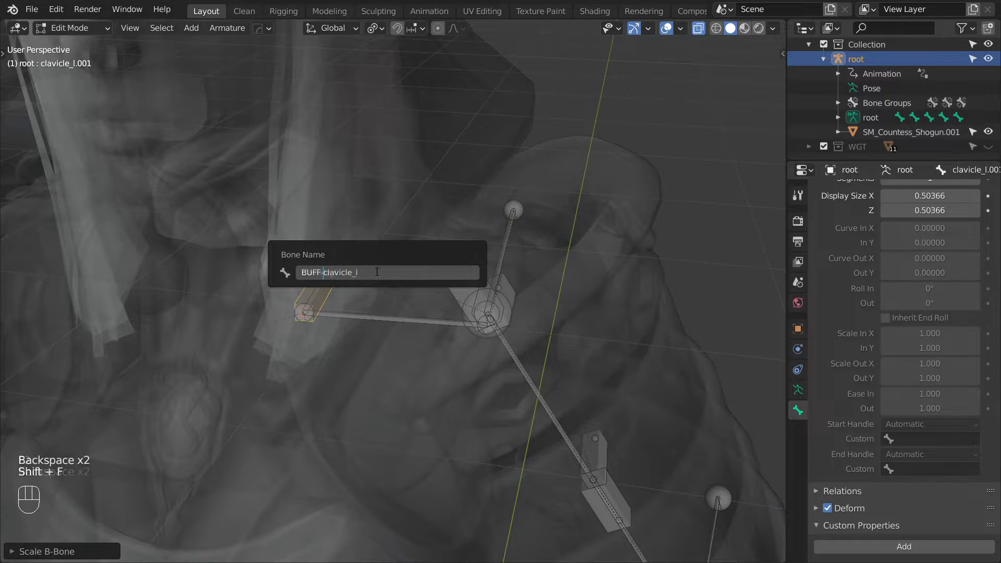
key(Return)
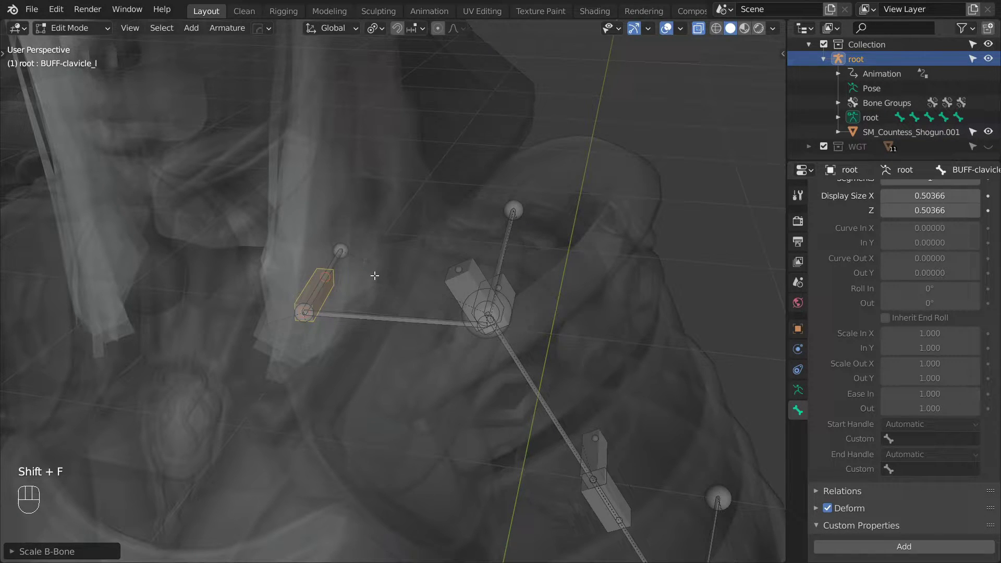
- Parent BUFF-clavicle_l to clavicle ctrl_l with the Keep Offset option
shift+click(372, 320)
key(ctrl+p)
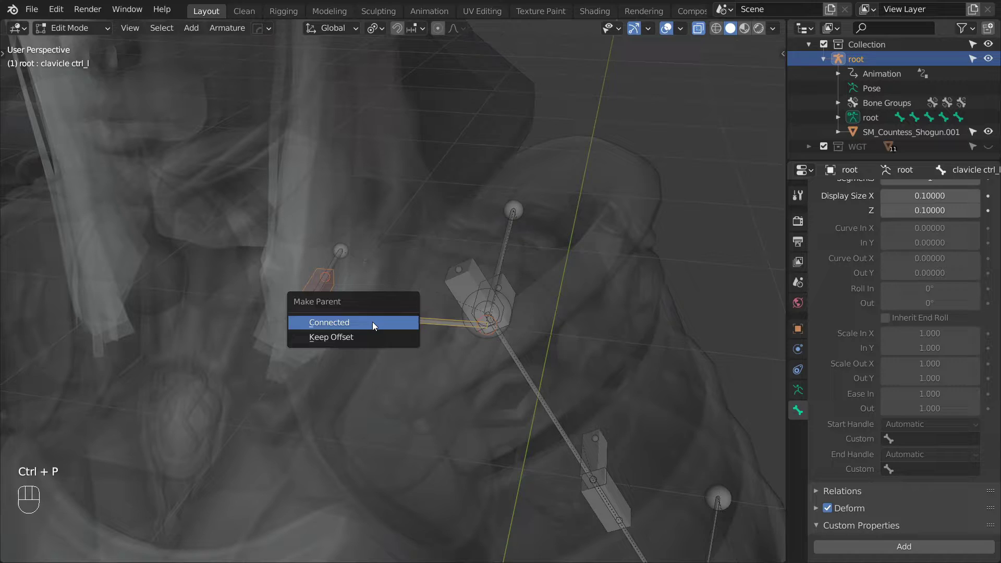
click(372, 336)
- In Pose Mode, add a bone constraint to clavicle_l that targets BUFF-clavicle_l
key(Tab)
click(339, 254)
click(332, 281)
shift+click(335, 256)
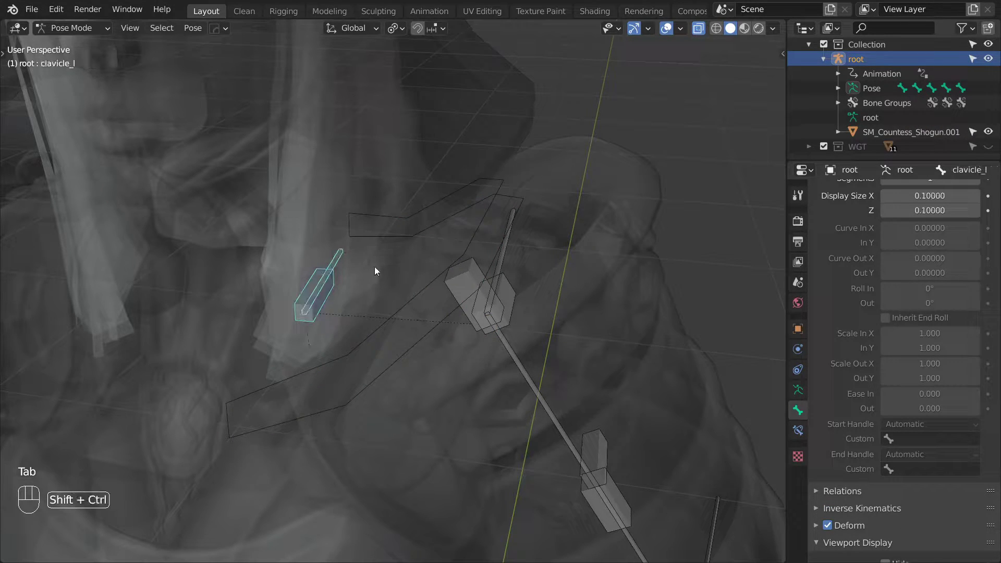
key(shift+ctrl+c)
click(186, 328)
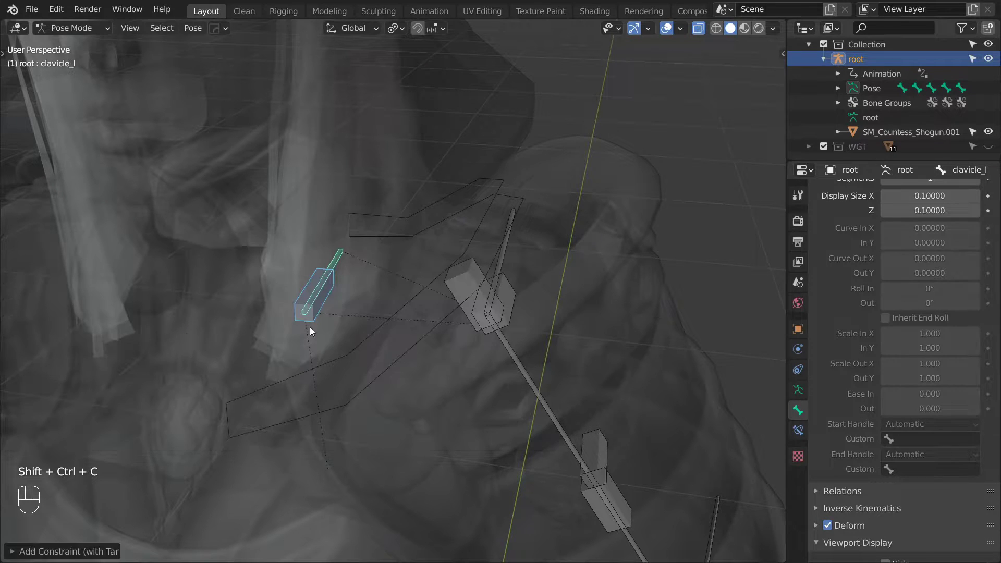
- Show the character mesh solid instead of see-through and test the clavicle setup by rotating clavicle ctrl_l in Pose Mode
scroll(382, 320, down, 3)
click(393, 329)
key(Tab)
key(alt+z)
key(Tab)
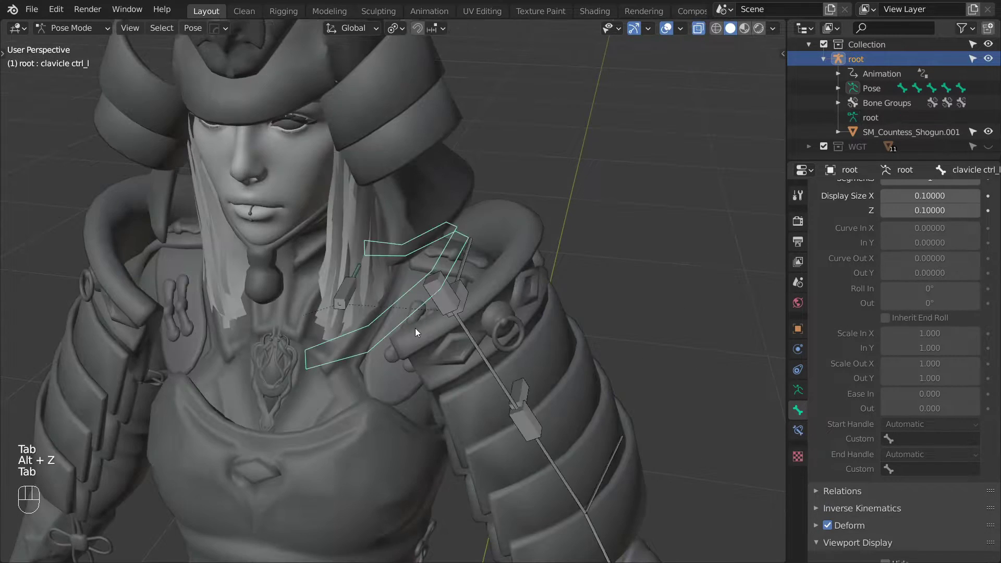
scroll(416, 329, down, 1)
middle_drag(416, 329, 431, 301)
key(r)
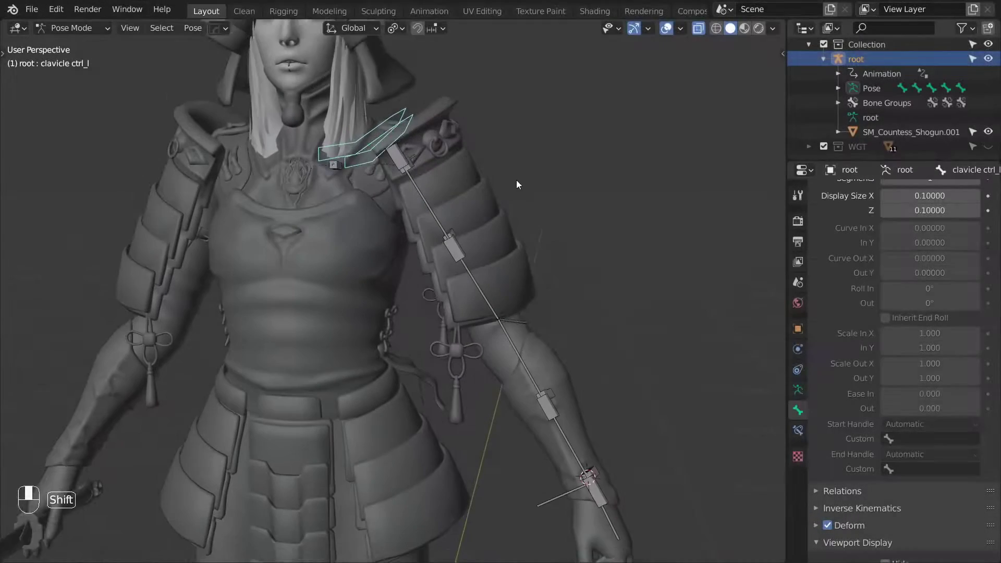
- In Edit Mode, duplicate the upper arm, lower arm and hand driver bones in place and thicken the copies' B-bone display size to about 0.56
shift+middle_drag(516, 179, 393, 151)
click(414, 167)
shift+click(477, 294)
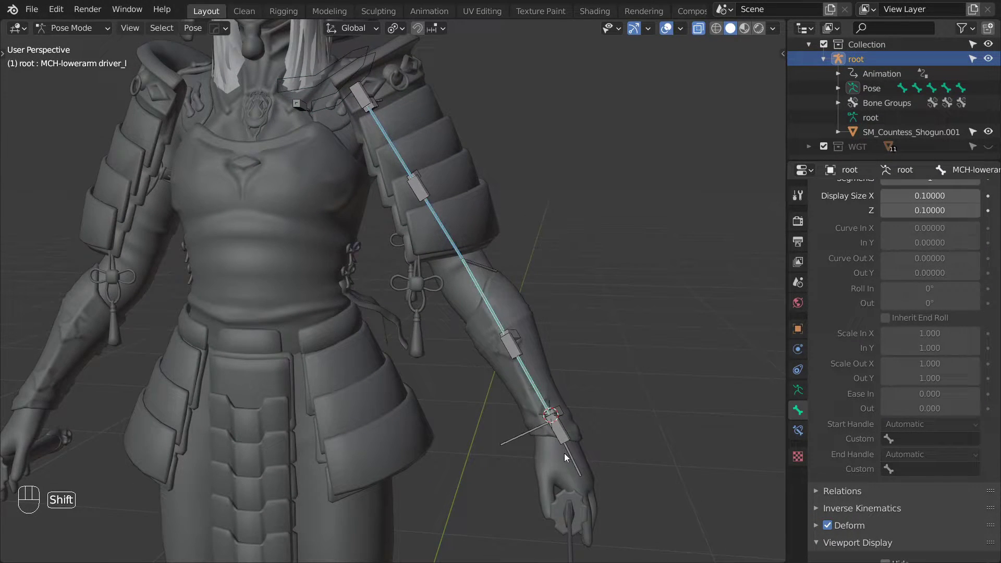
click(564, 453)
key(Tab)
key(z)
key(alt+z)
middle_drag(576, 294, 501, 292)
key(shift+d)
right_click(498, 292)
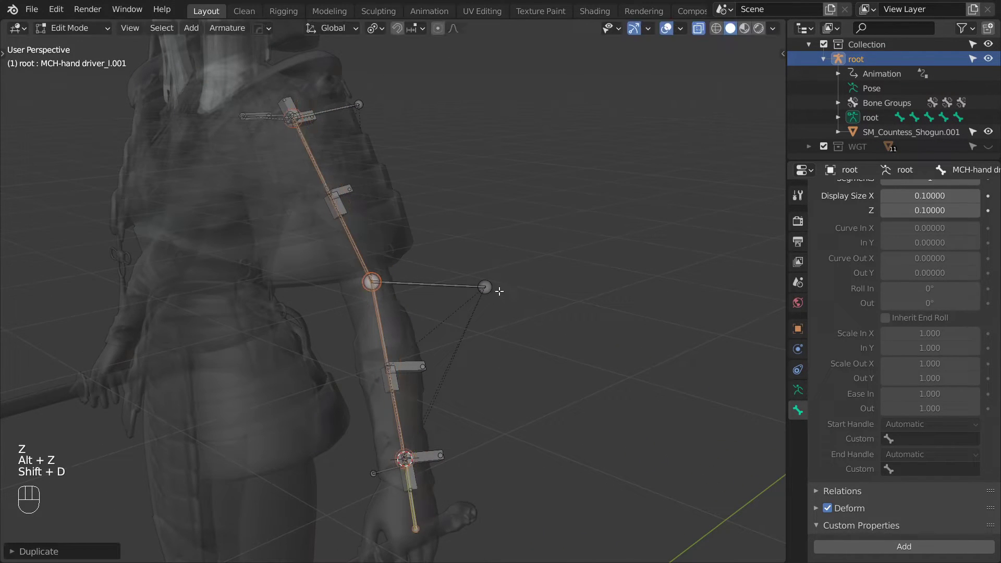
key(ctrl+alt+s)
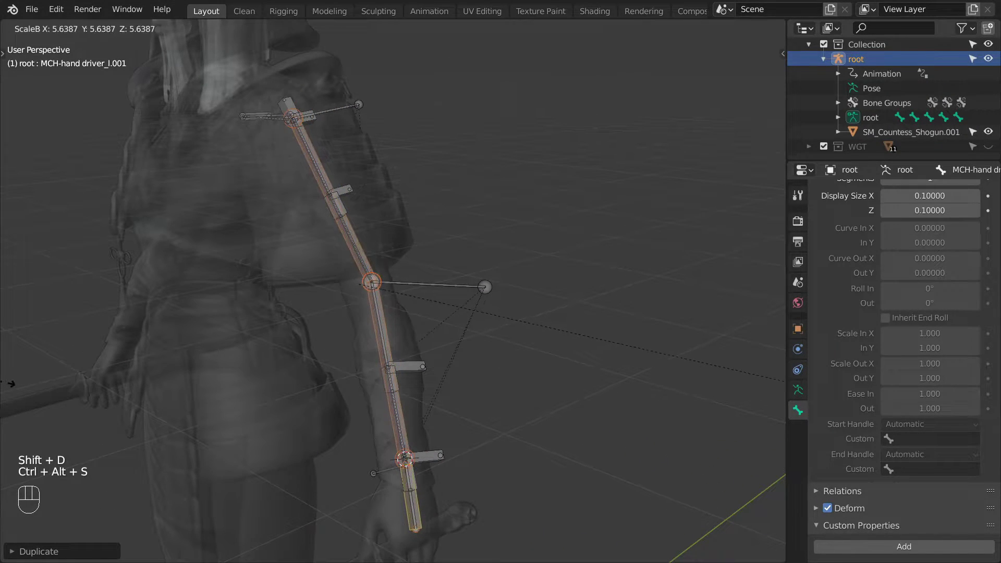
click(116, 316)
- Rename the thicker upper arm copy as "FK upperarm ctrl_l"
click(321, 167)
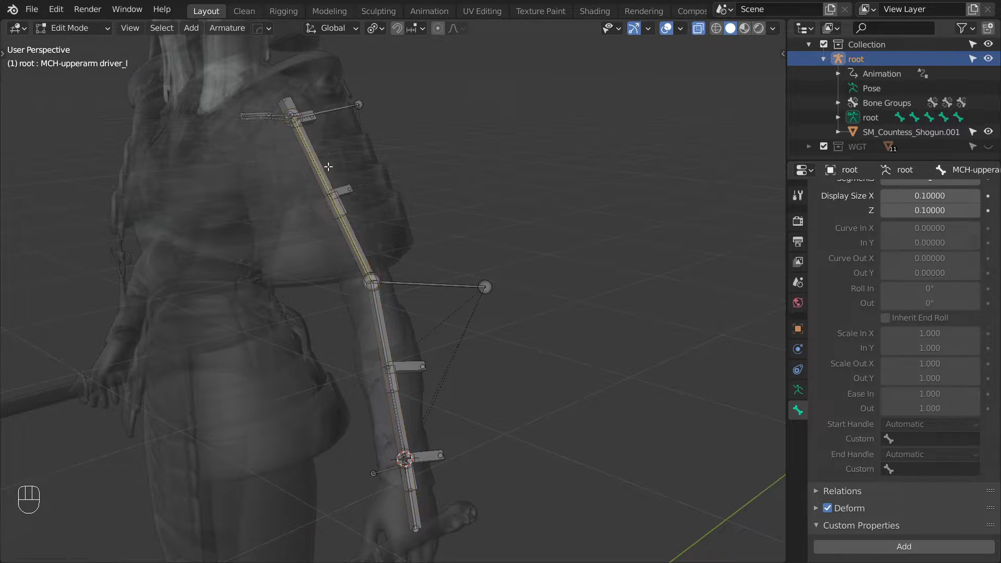
key(F2)
text(FK upperarm ctrl_l)
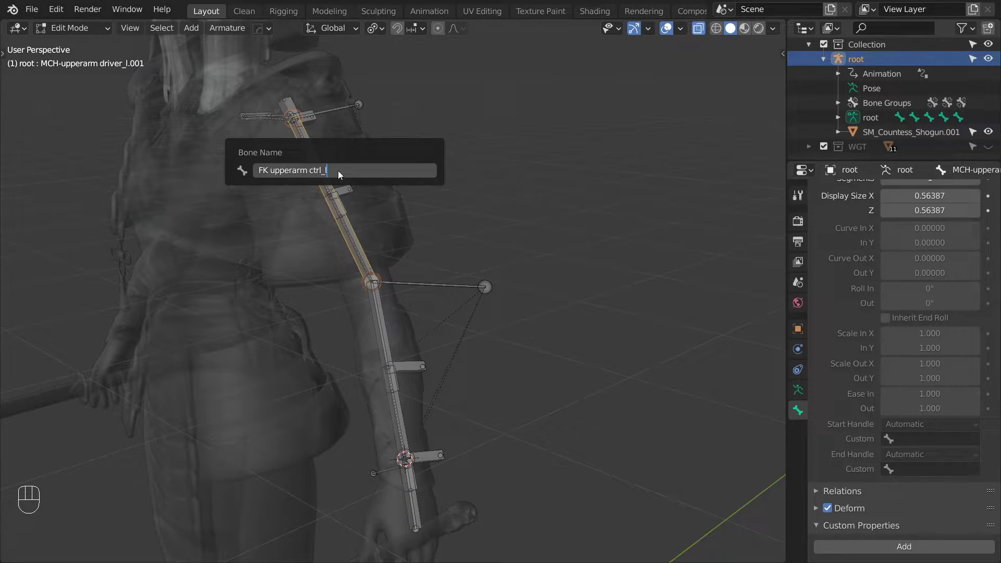
key(Return)
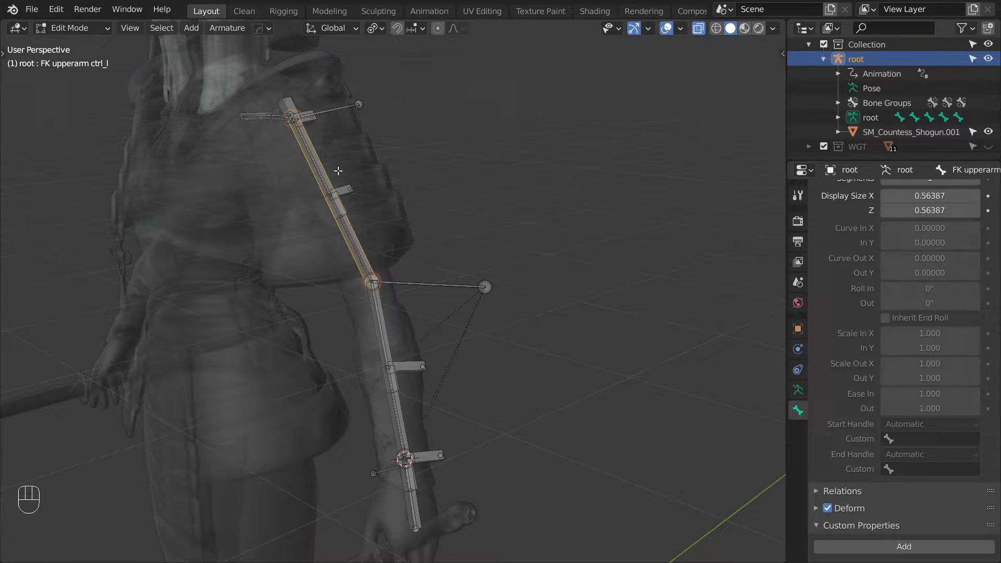
- Rename the thicker lower arm copy as "FK lowerarm ctrl_l"
click(381, 310)
key(F2)
text(FK lowerarm ctrl_l)
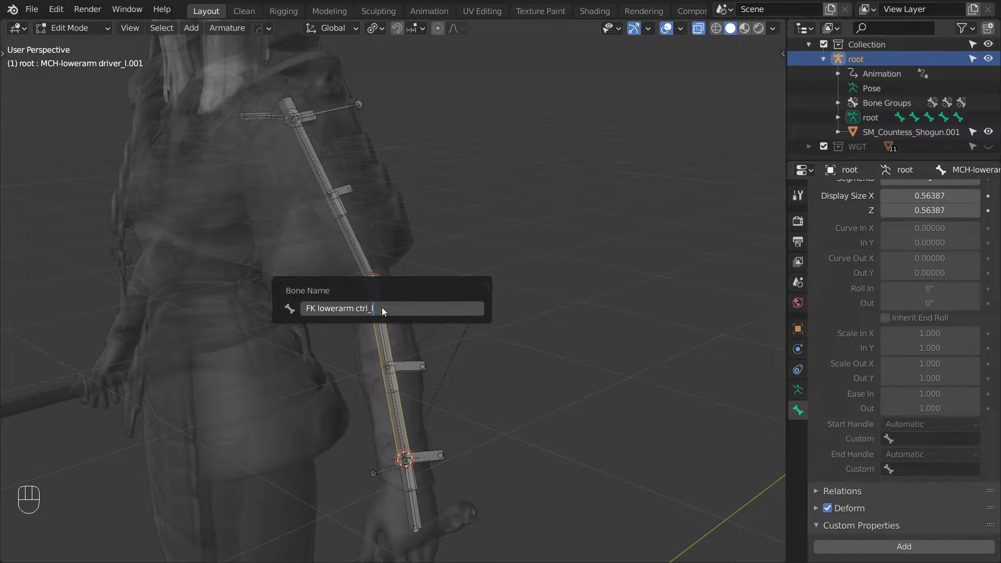
key(Return)
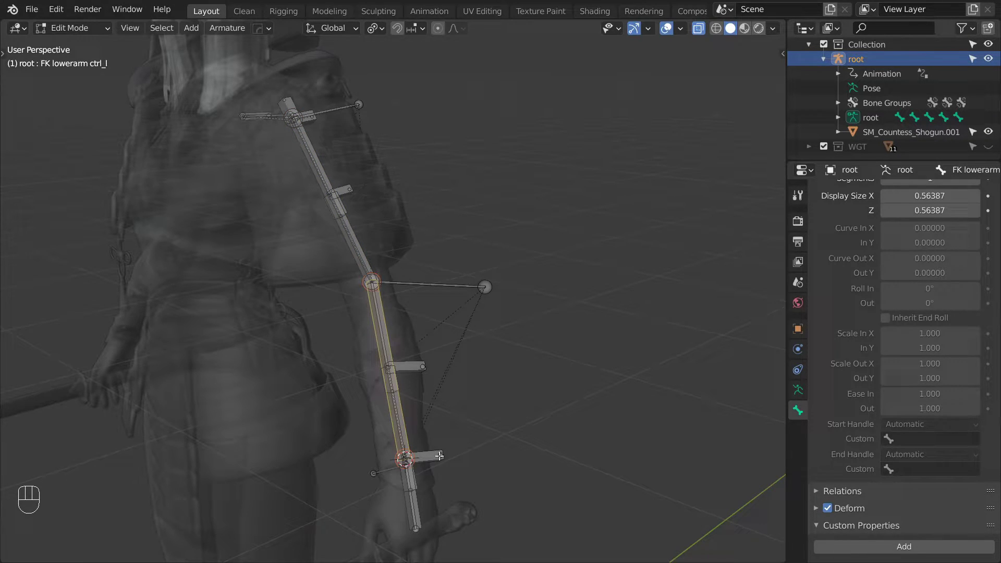
- Rename the thicker hand copy as "FK hand ctrl_l"
click(415, 503)
key(F2)
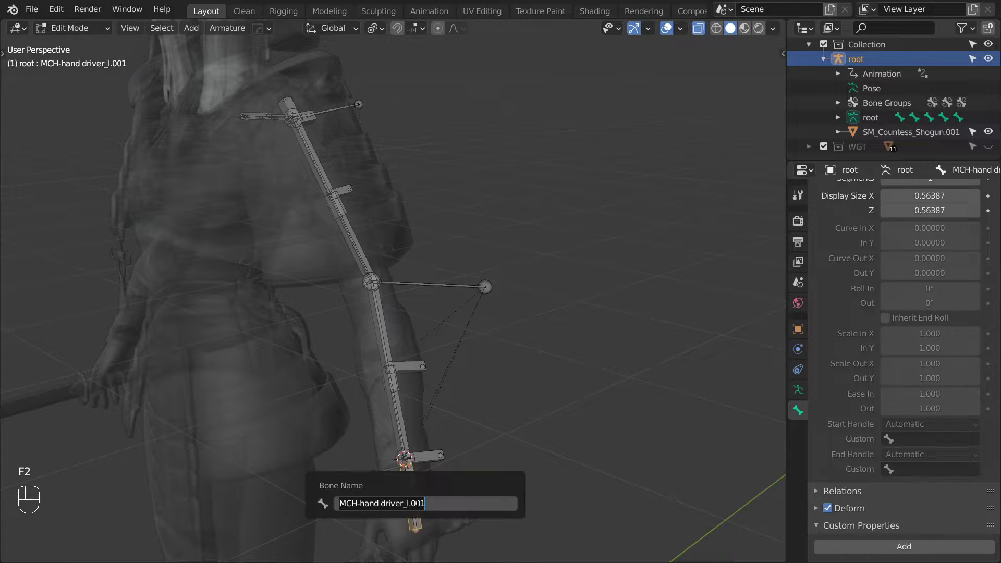
text(FK hand ctrl_l)
key(Return)
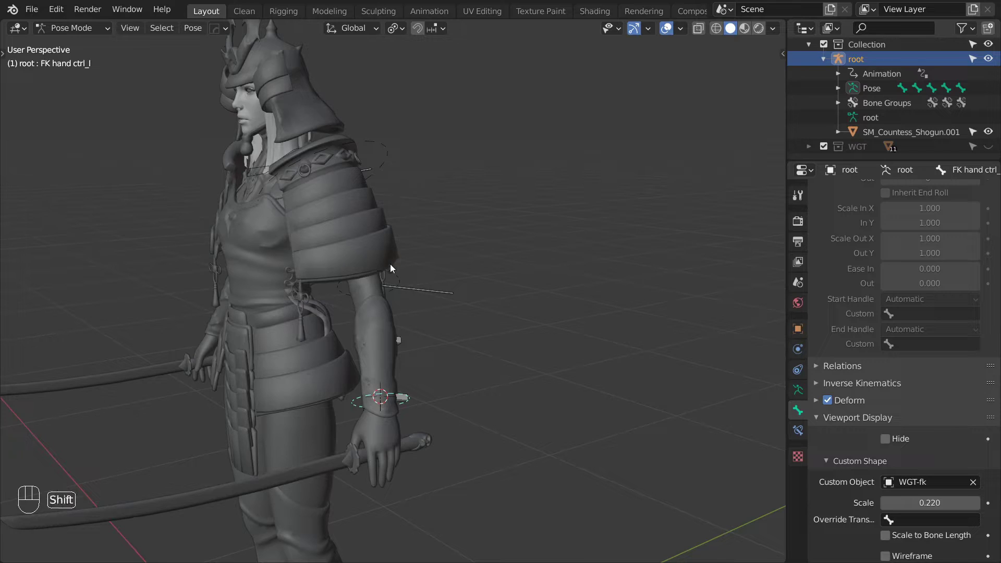
- In Pose Mode, assign the FK hand, lower arm and upper arm controls to the bone group Group.004
shift+click(395, 279)
shift+click(389, 155)
click(798, 389)
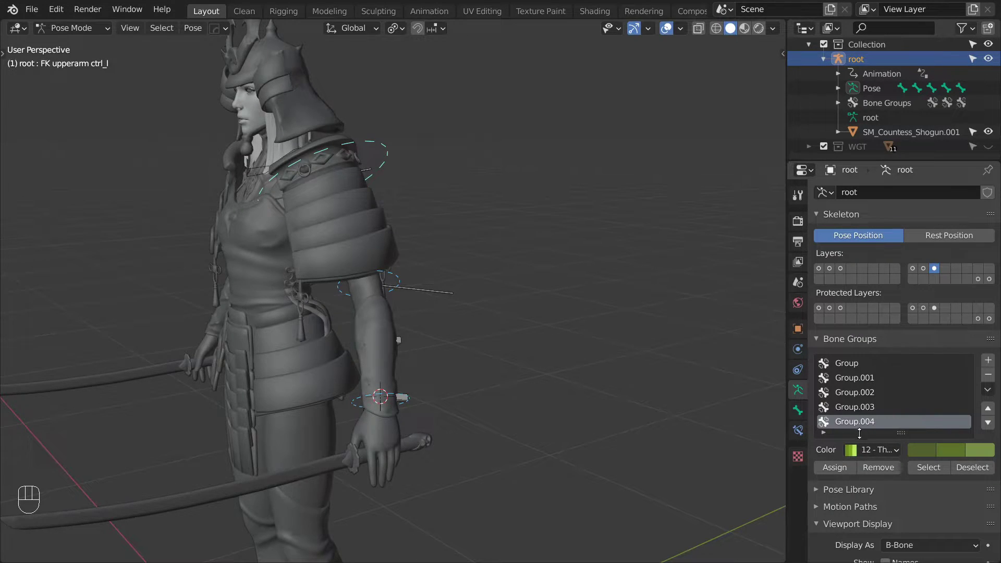
click(833, 468)
- In Edit Mode, duplicate the three MCH driver bones of the left arm in place again and scale the copies' B-bones thicker than the FK bones
middle_drag(447, 317, 516, 311)
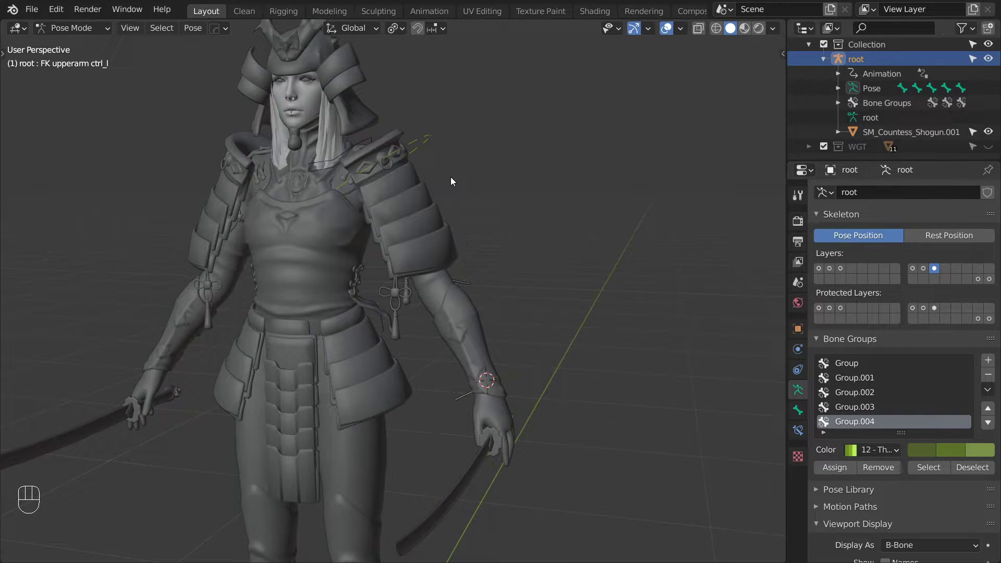
key(Tab)
key(alt+z)
scroll(402, 241, up, 3)
scroll(402, 241, up, 4)
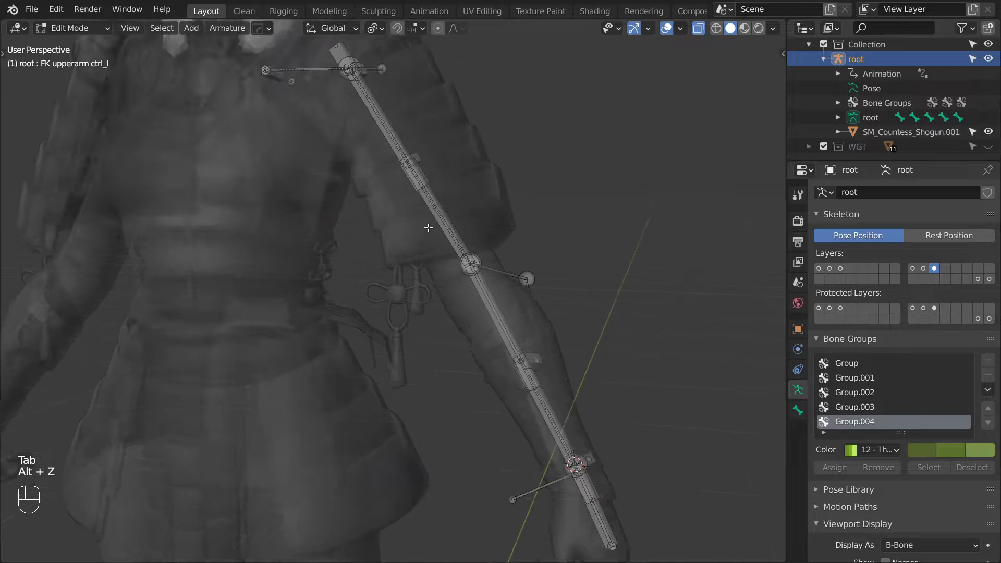
click(501, 285)
shift+click(507, 291)
ctrl+drag(536, 311, 533, 325)
shift+middle_drag(533, 326, 578, 292)
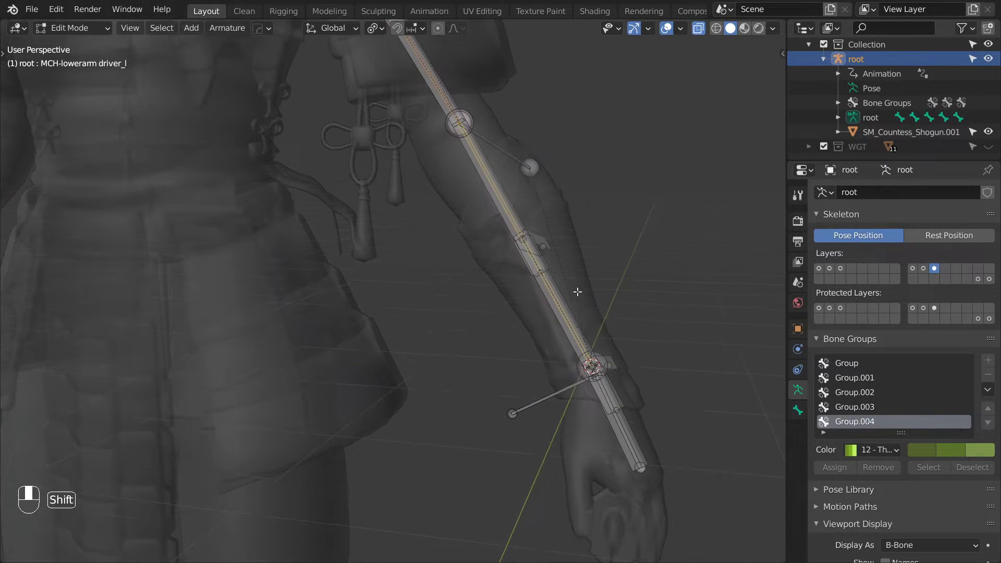
shift+click(628, 442)
ctrl+drag(645, 437, 639, 456)
scroll(593, 355, down, 1)
shift+middle_drag(491, 250, 546, 381)
key(shift+d)
right_click(537, 323)
key(ctrl+alt+s)
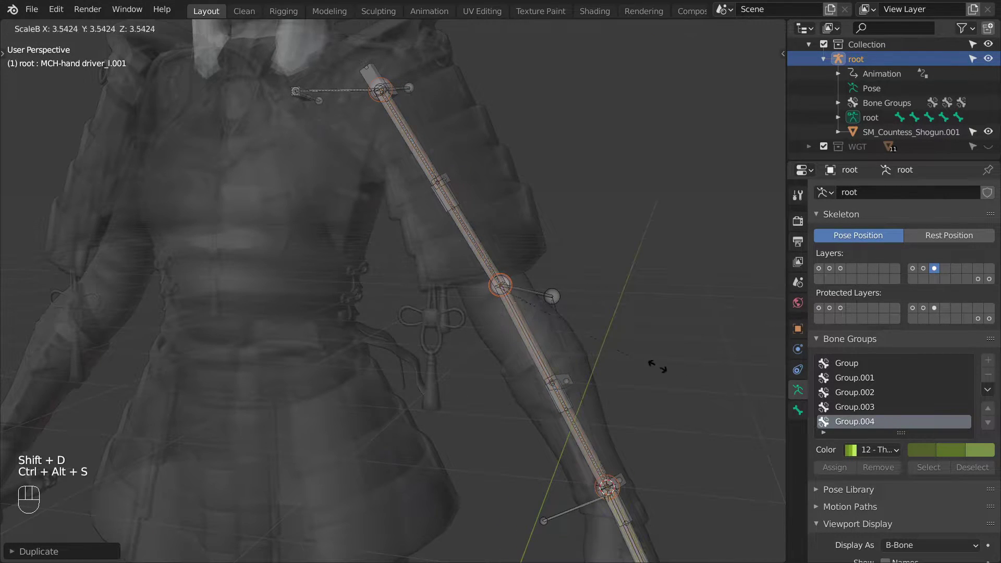
click(260, 371)
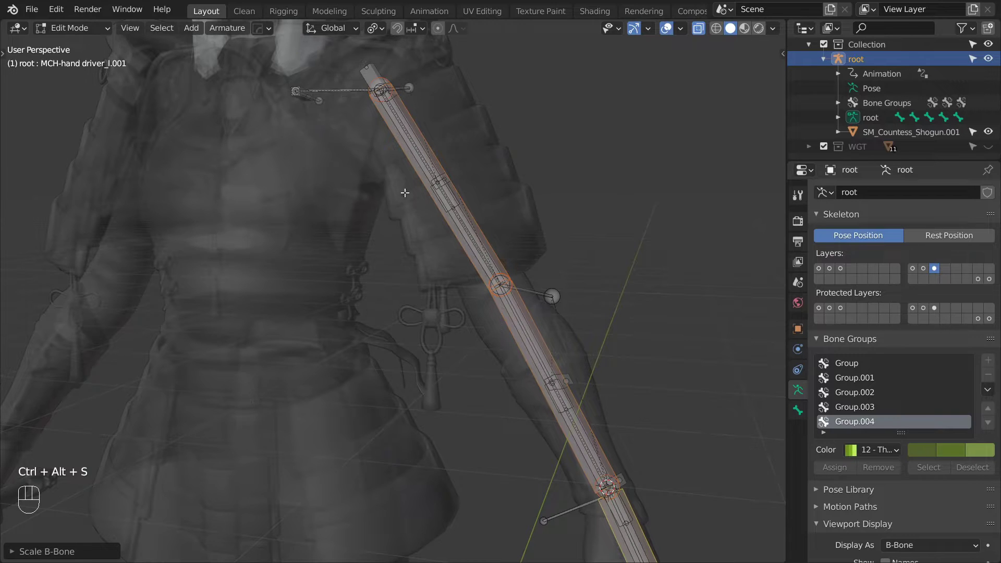
- Rename the new upper arm copy as "MCH-IK upperarm_l"
click(436, 150)
key(F2)
text(MCH-IK upperar)
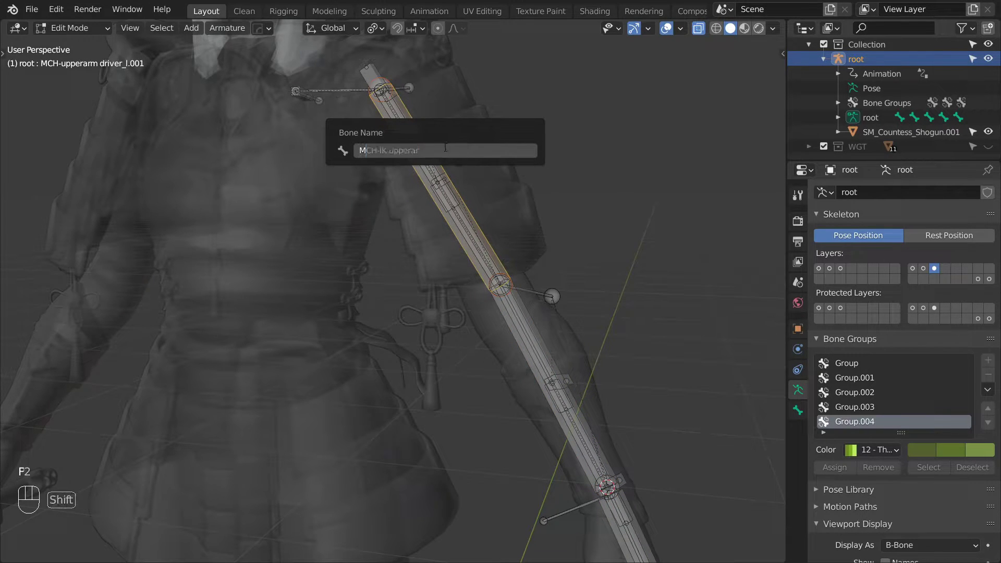
text(m_l)
key(Return)
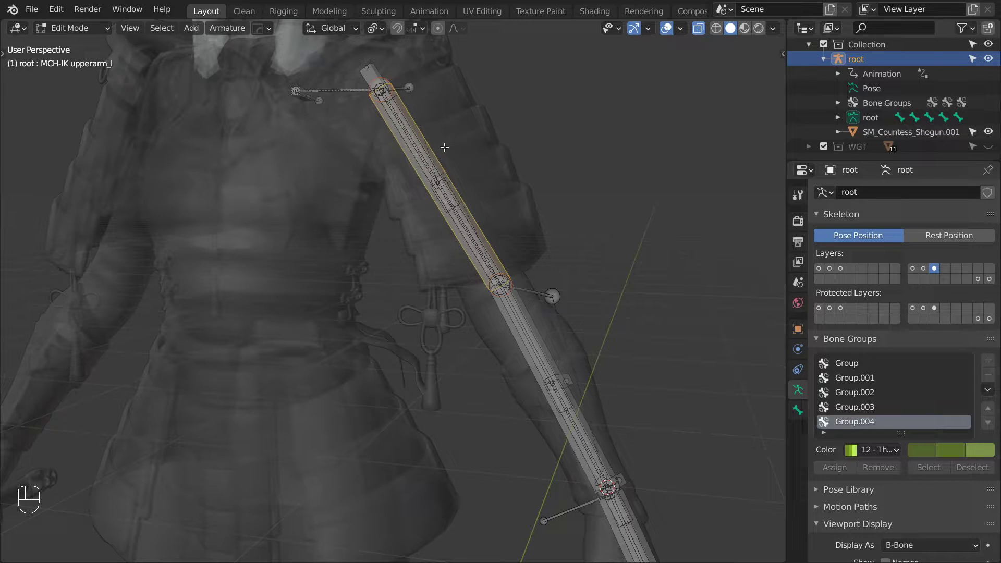
- Rename the new lower arm copy as "MCH-IK lowerarm_l"
click(520, 303)
key(F2)
text(MCH-IK lowerarm_l)
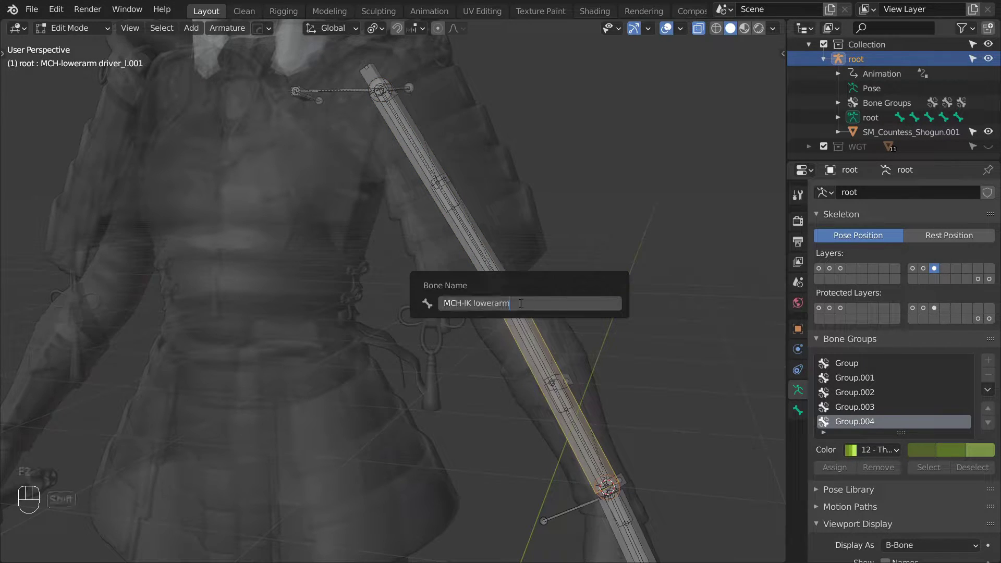
key(Return)
- Rename the new hand copy as "IK hand ctrl_l"
shift+middle_drag(638, 388, 612, 286)
click(618, 434)
key(F2)
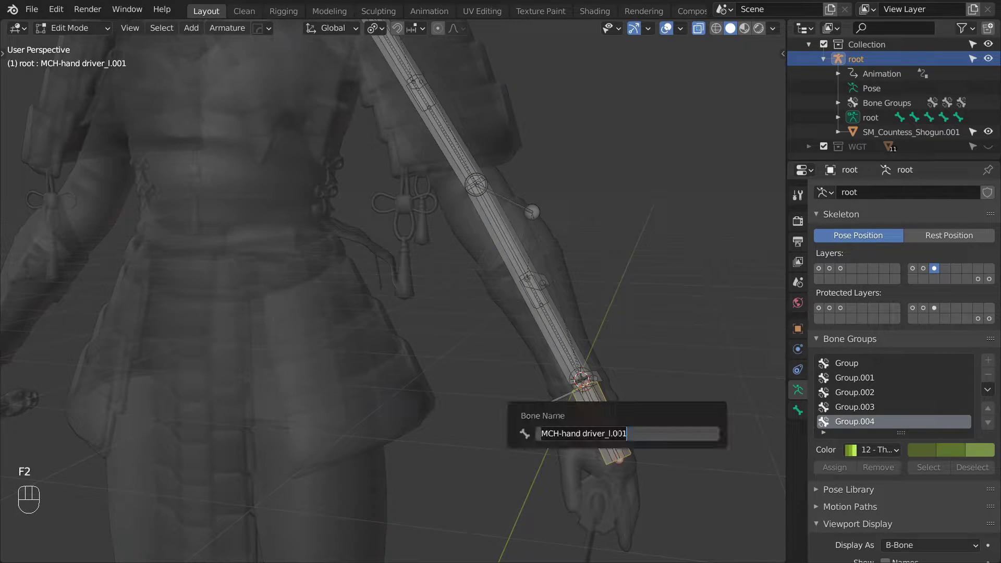
text(IK hand ctrl_l)
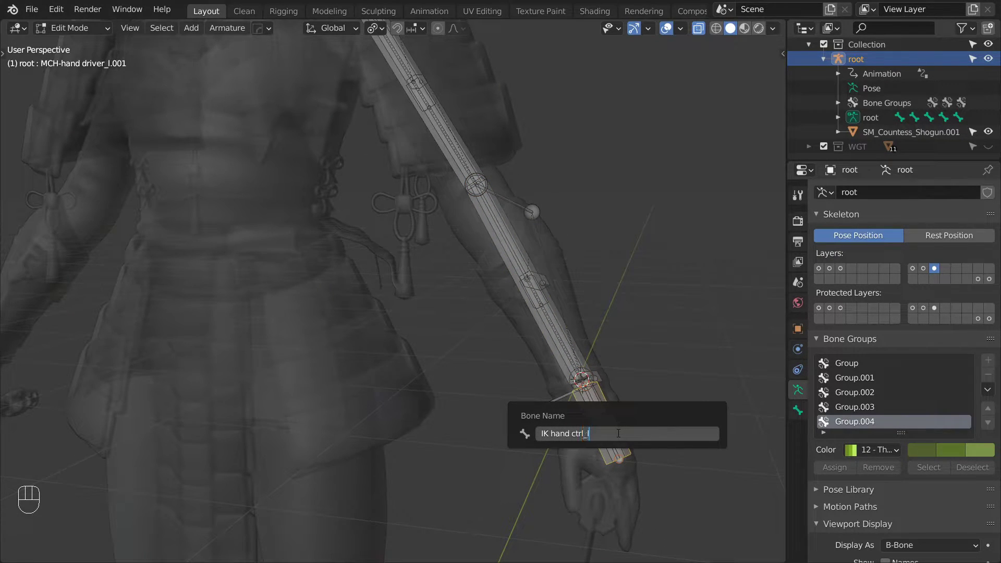
key(Return)
- Snap the 3D cursor to the elbow joint, add a bone there and move its tip to just above the elbow
middle_drag(523, 240, 499, 246)
shift+middle_drag(463, 202, 462, 274)
scroll(462, 274, up, 1)
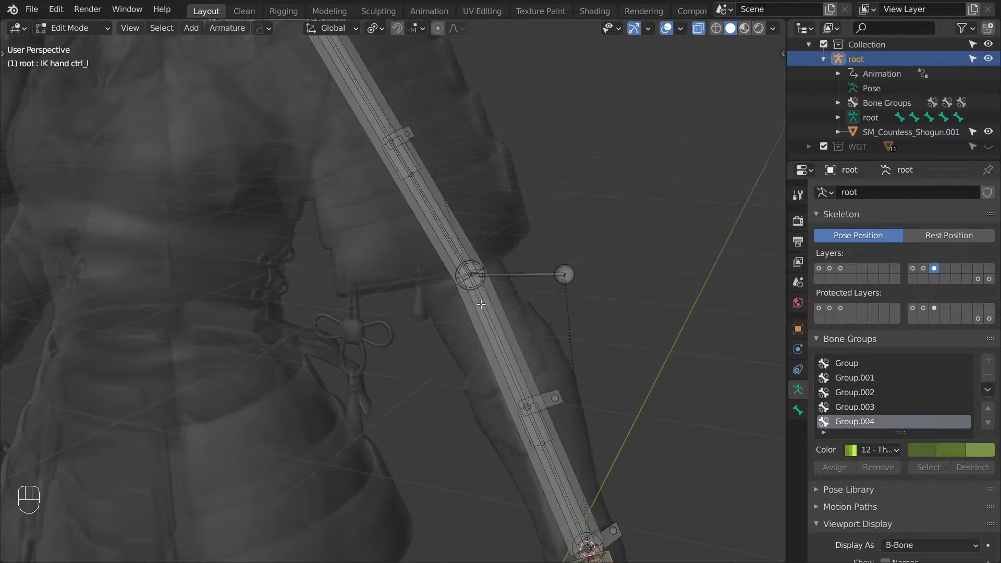
click(485, 272)
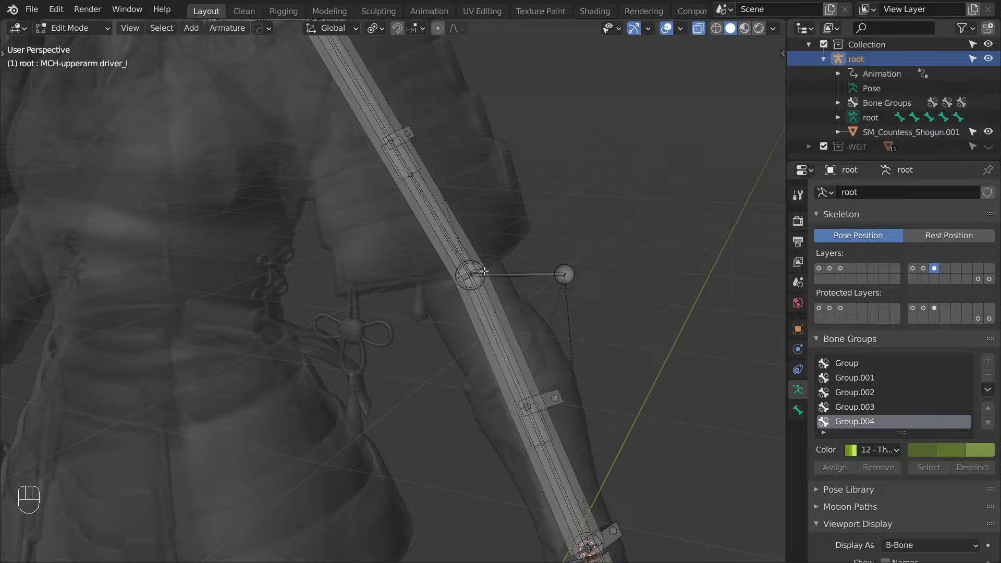
key(shift+s)
click(509, 344)
key(shift+a)
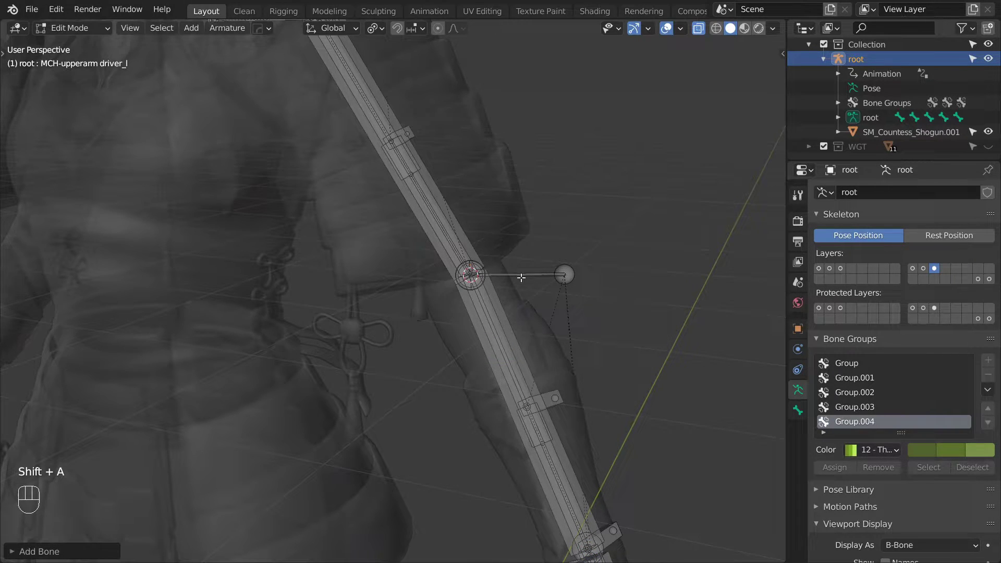
key(g)
click(522, 181)
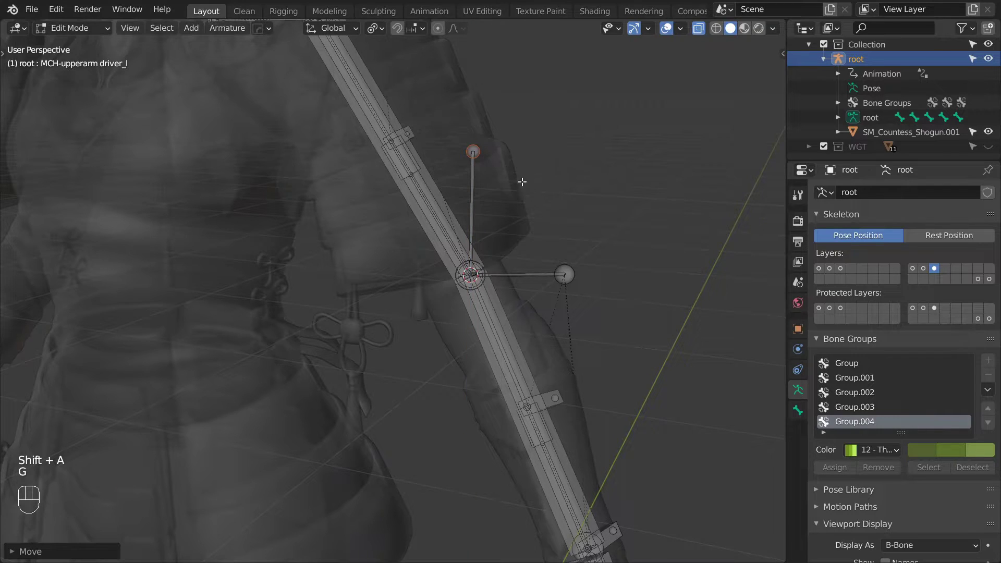
- Rename the new bone at the elbow as "IK elbow pole_l"
click(475, 204)
key(F2)
text(IK elbow pole_l)
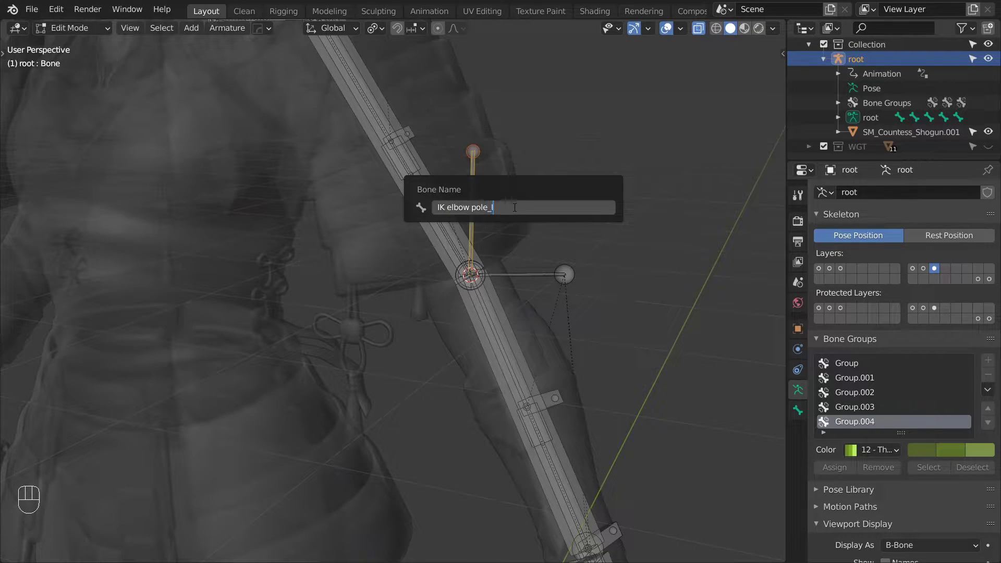
key(Return)
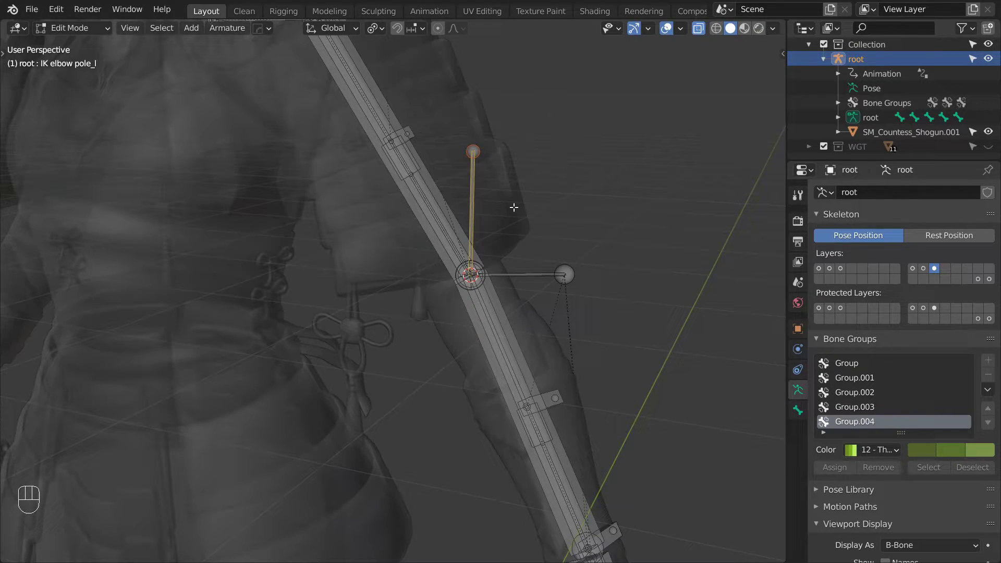
- Create a custom transform orientation from the Normal axes of the MCH-IK lowerarm_l bone, with the Move tool active
click(506, 312)
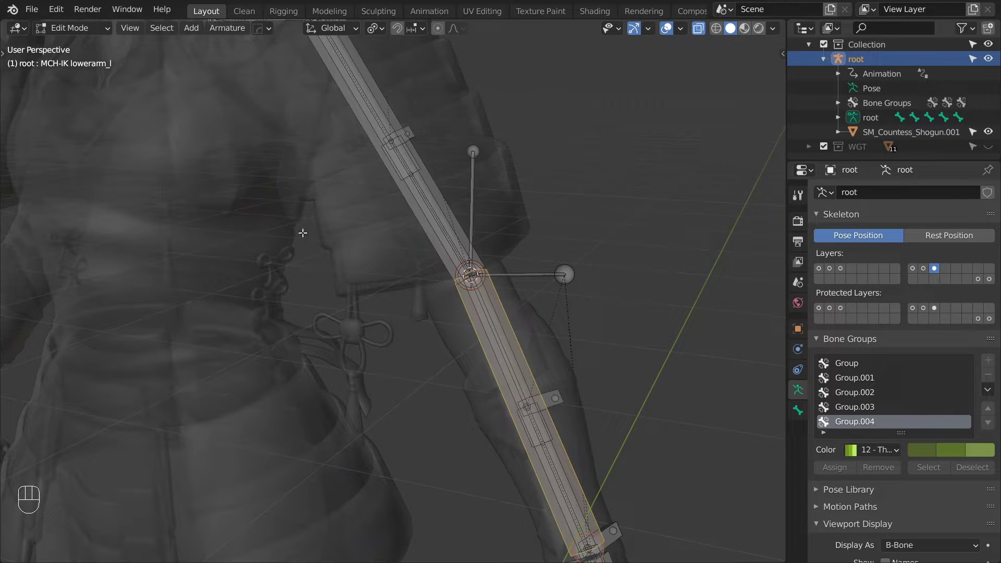
key(t)
click(20, 83)
key(t)
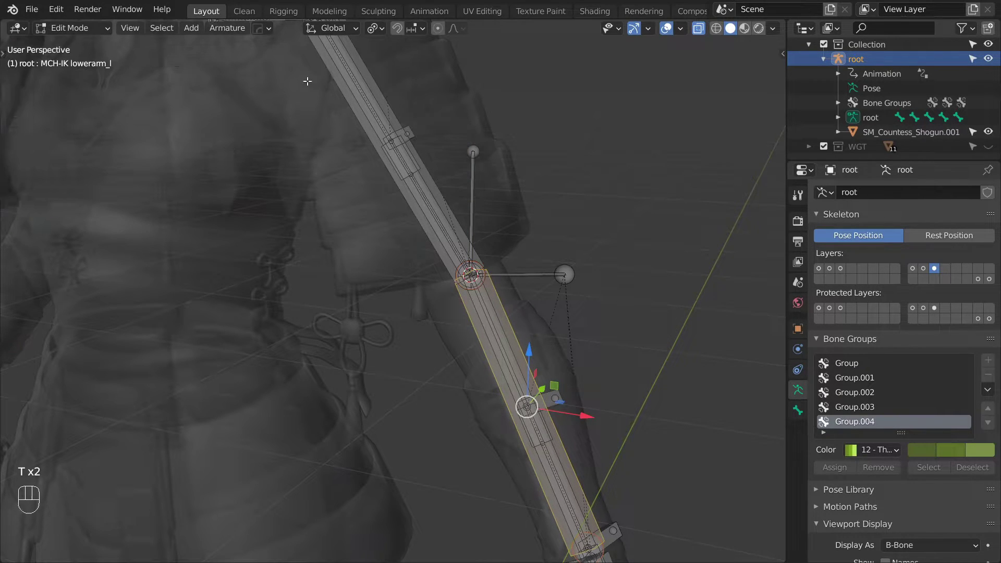
click(332, 29)
click(301, 102)
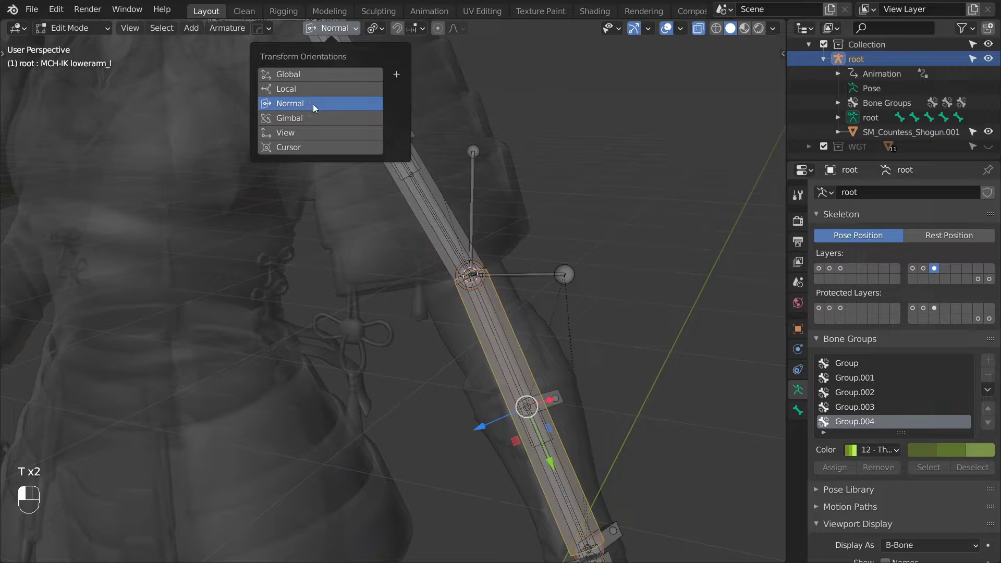
click(396, 75)
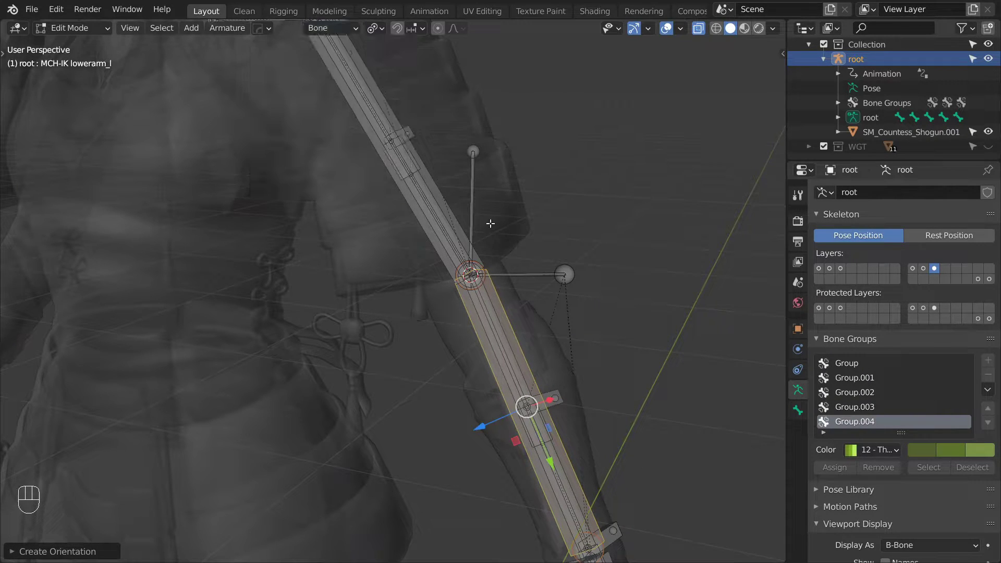
- Move IK elbow pole_l along the custom orientation's X axis to well behind the elbow
click(475, 211)
middle_drag(476, 211, 298, 203)
key(g)
key(x)
drag(288, 186, 683, 262)
scroll(651, 261, down, 3)
middle_drag(564, 259, 516, 338)
drag(500, 338, 509, 302)
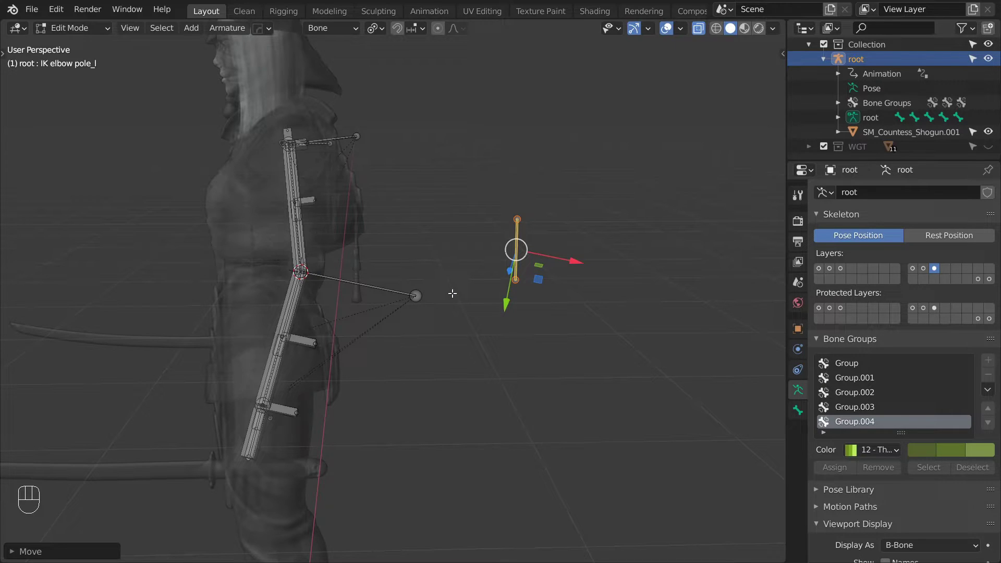
middle_drag(443, 310, 338, 201)
- Set the transform orientation back to Global and return to the selection tool
click(345, 29)
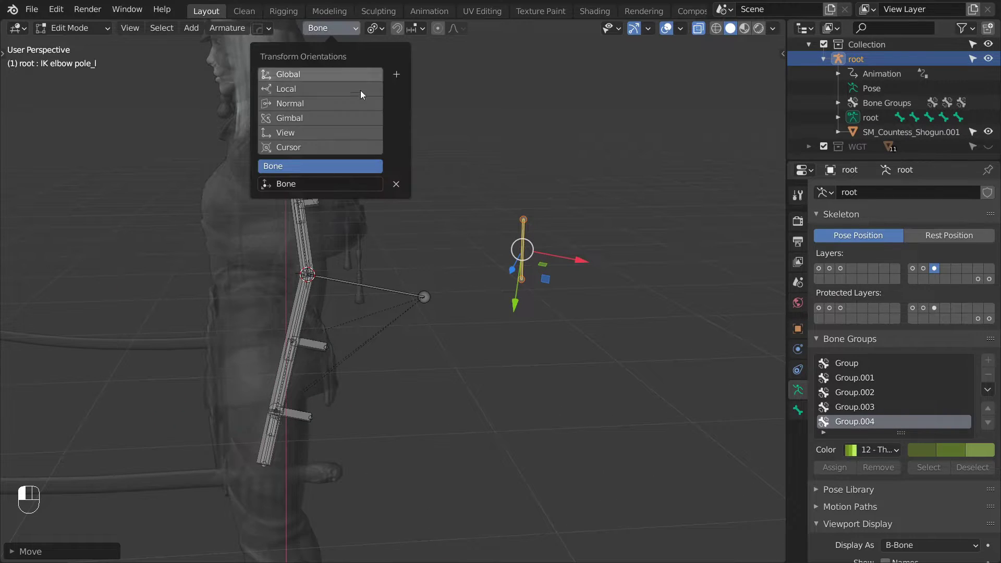
click(359, 76)
key(t)
click(19, 56)
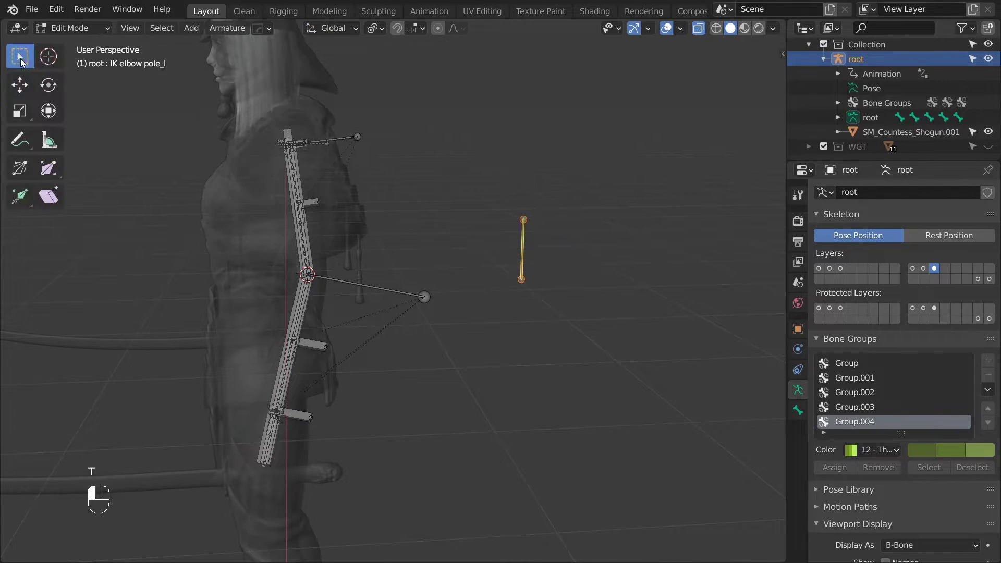
key(t)
- Show the first bone layer too and parent IK elbow pole_l and IK hand ctrl_l to world ctrl with Keep Offset
shift+middle_drag(334, 363, 354, 346)
shift+click(334, 355)
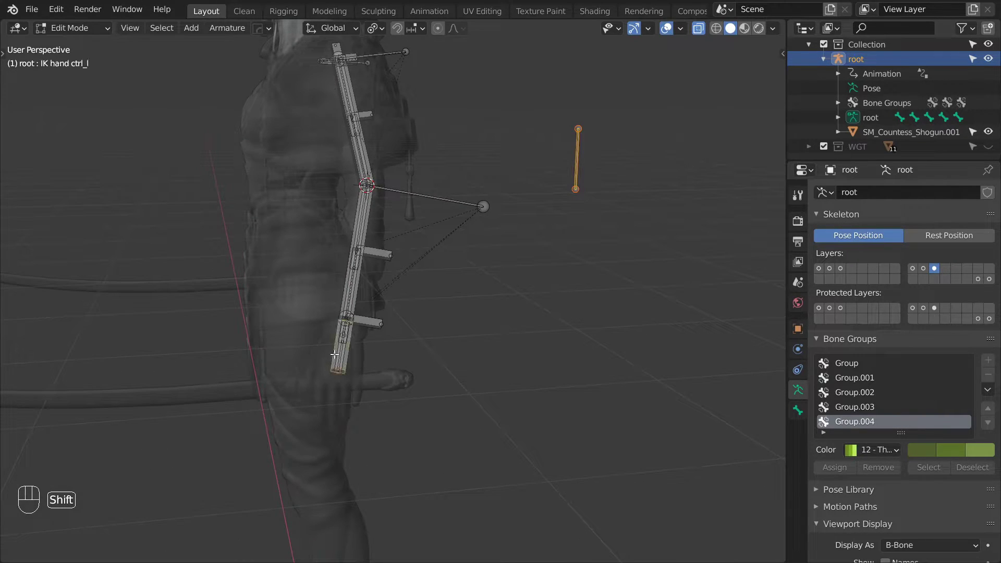
scroll(386, 409, down, 5)
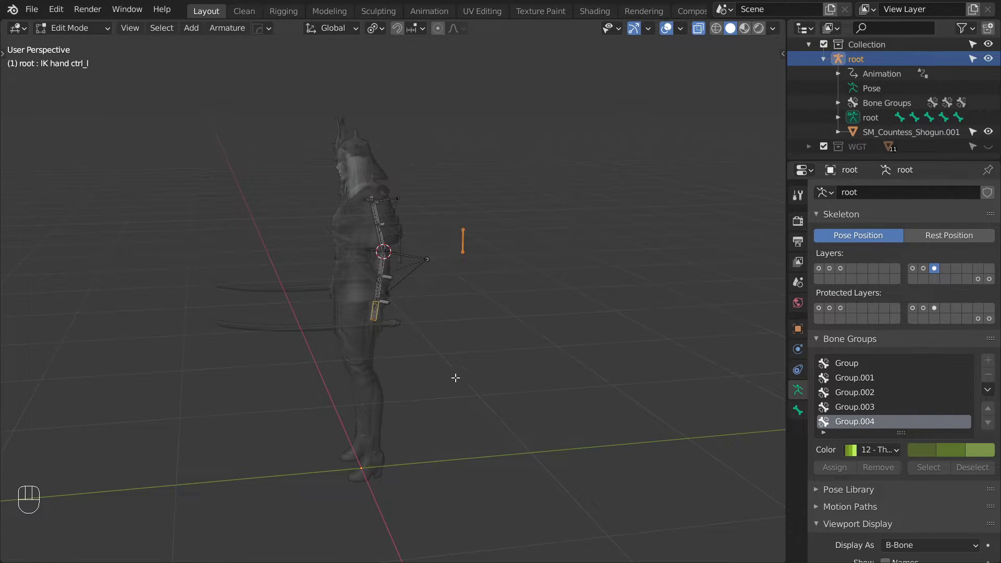
shift+click(819, 268)
shift+click(416, 463)
key(ctrl+p)
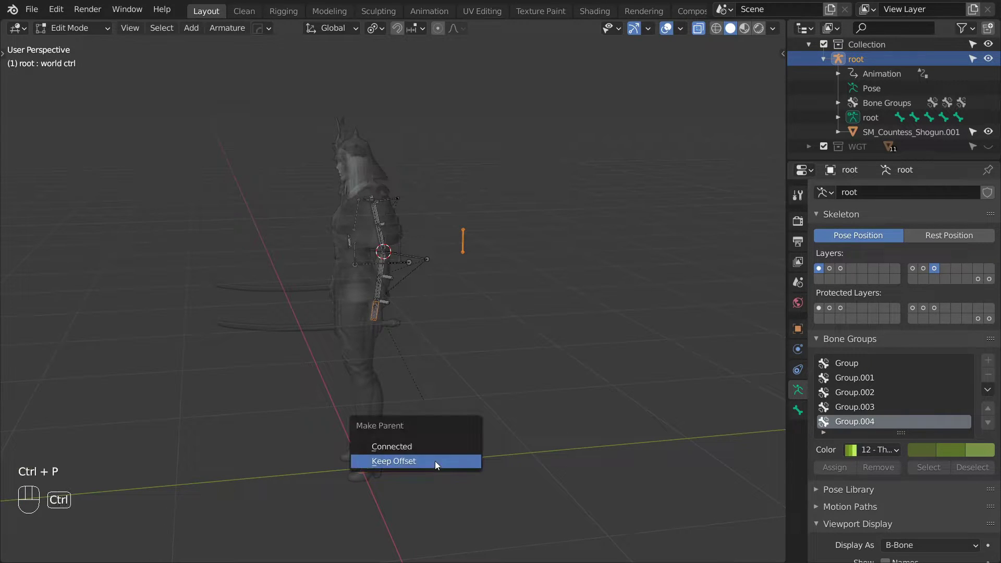
click(434, 461)
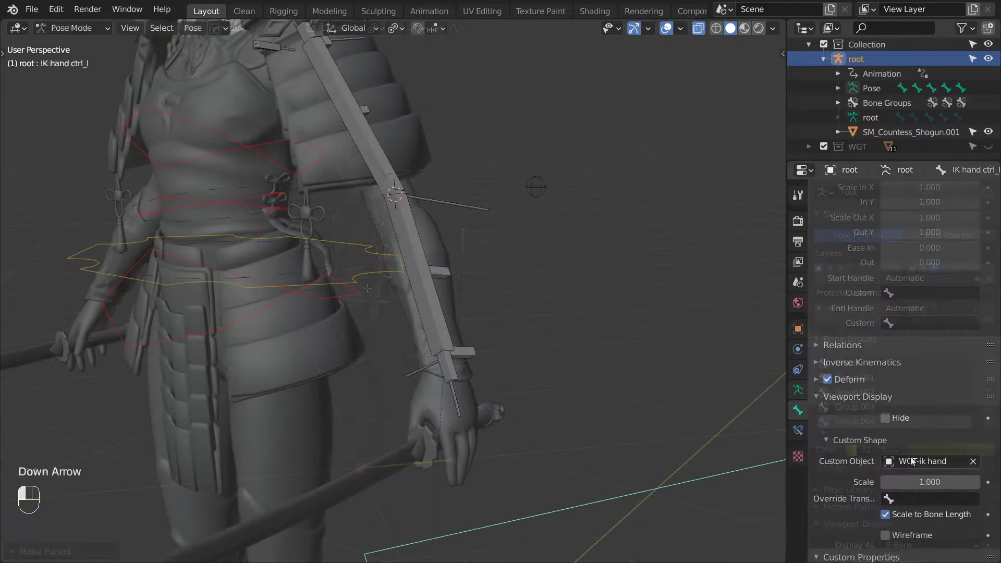
- Turn off Scale to Bone Length for the WGT-ik hand custom shape on IK hand ctrl_l
click(885, 515)
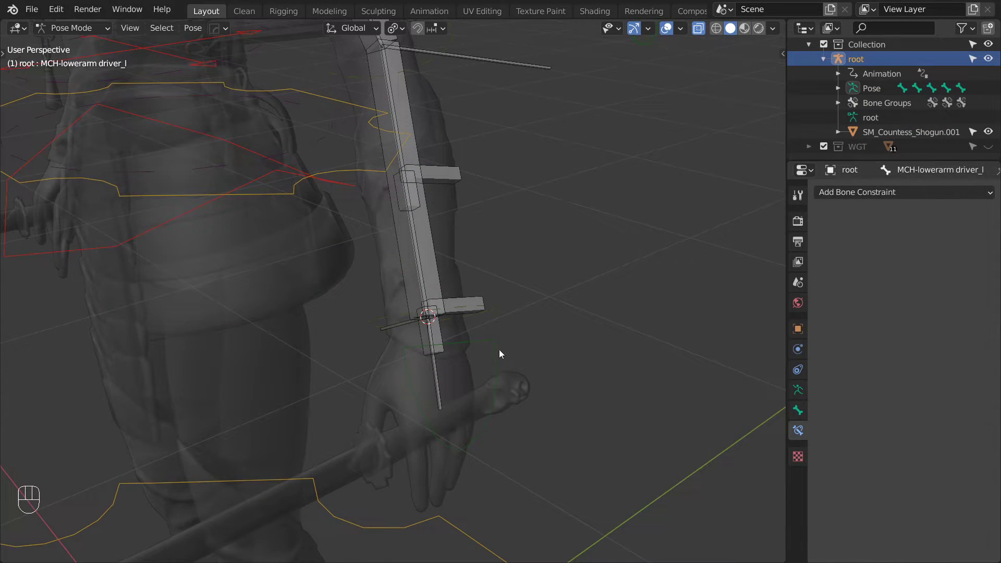
- Add an Inverse Kinematics constraint to MCH-IK lowerarm_l targeting IK hand ctrl_l, with a chain length of 2
click(493, 346)
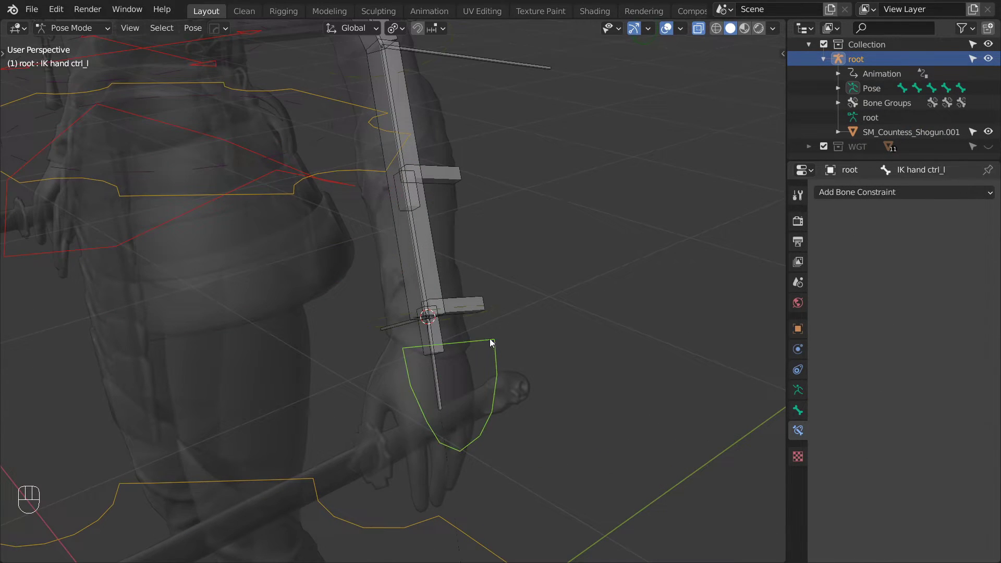
shift+click(433, 259)
key(shift+ctrl+c)
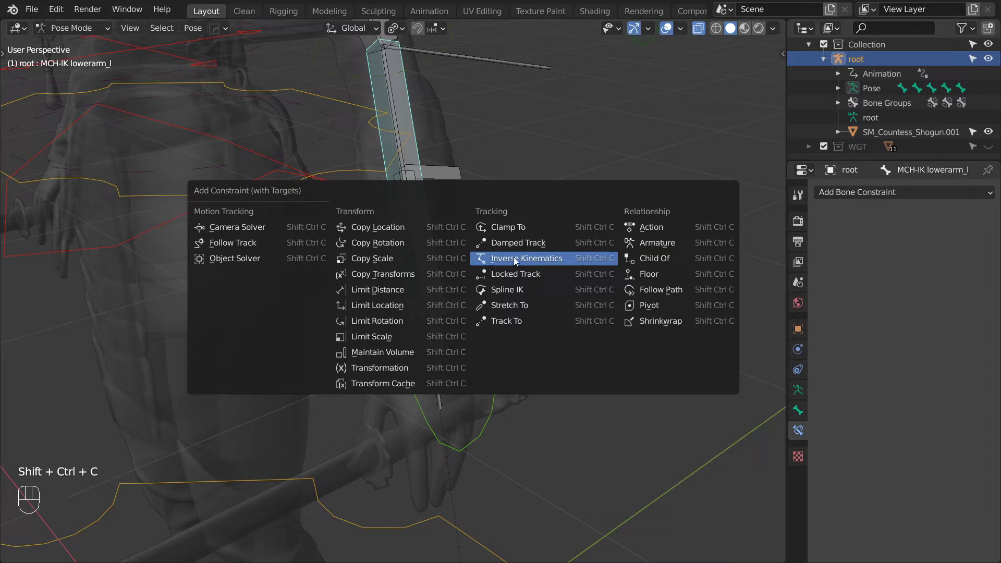
click(514, 258)
click(973, 307)
click(972, 307)
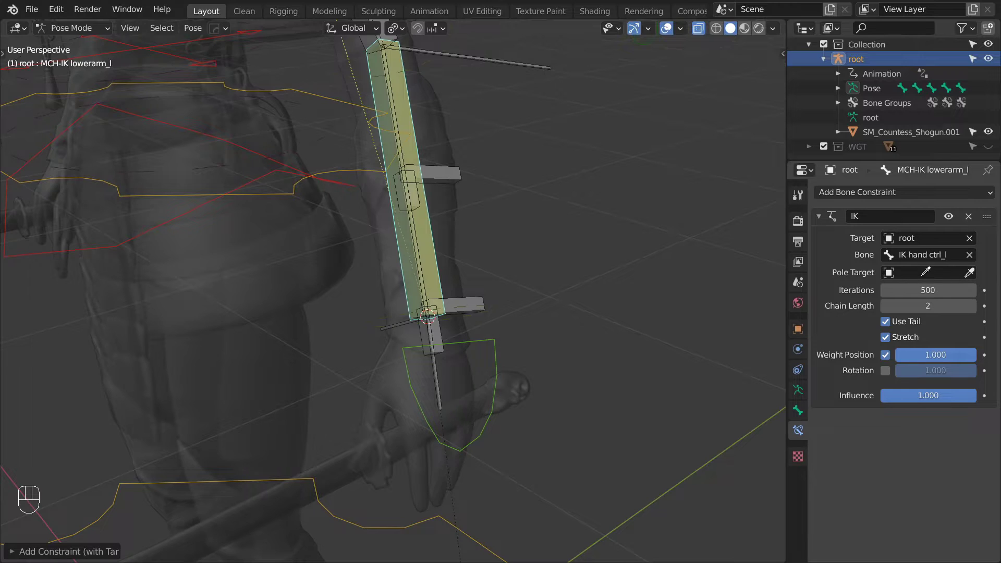
- Set the IK constraint's pole target to the root armature and its bone IK elbow pole_l
click(490, 181)
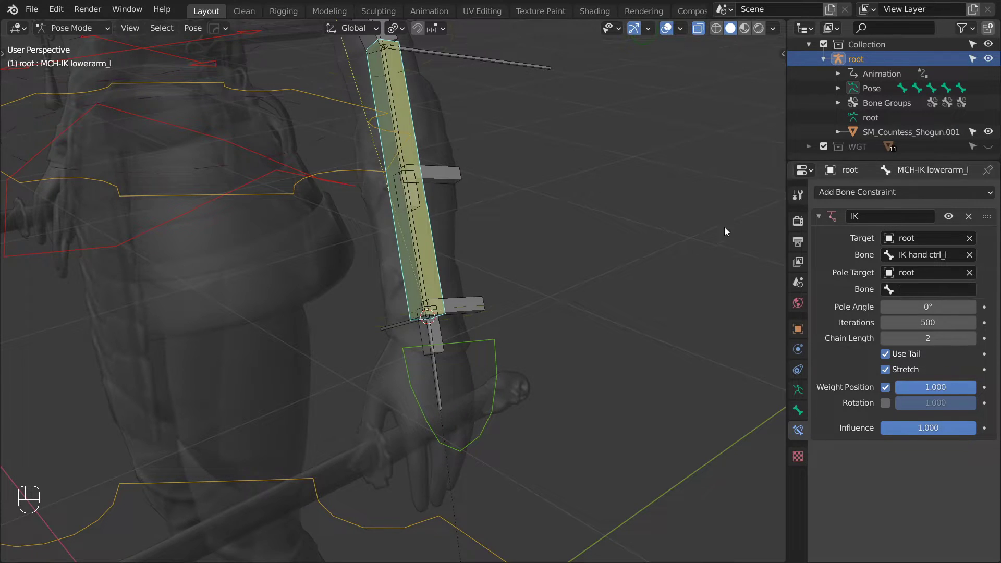
click(919, 285)
text(elb)
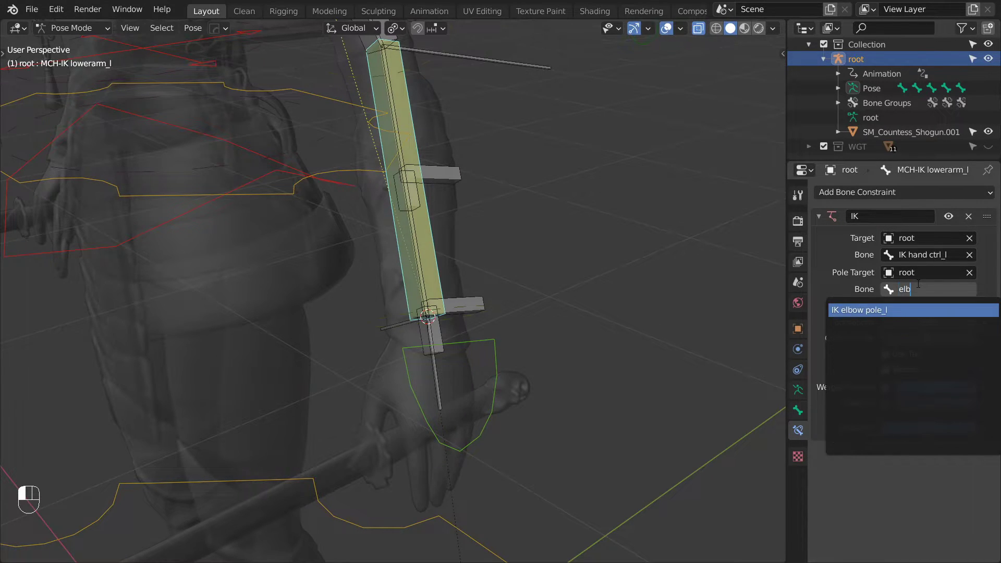
key(Return)
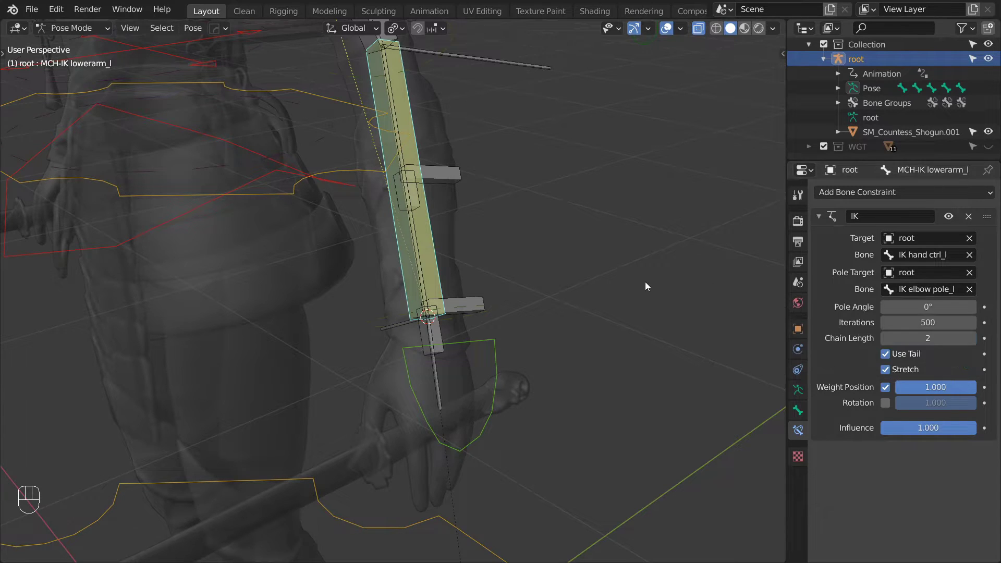
- Test the arm IK by moving the IK hand control and the elbow pole, cancelling both moves
scroll(579, 290, down, 3)
shift+middle_drag(483, 274, 497, 323)
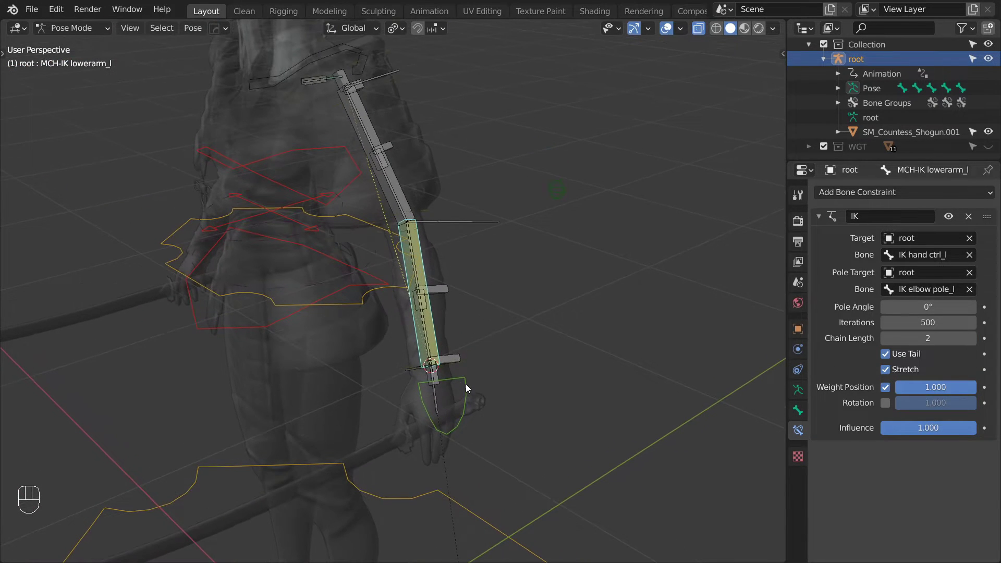
click(464, 386)
key(g)
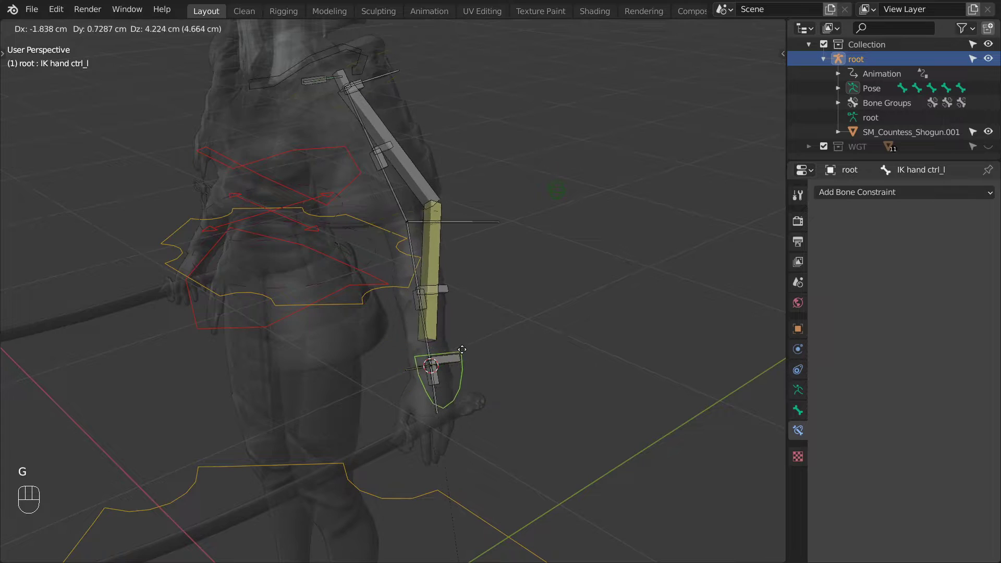
right_click(466, 337)
click(561, 192)
key(g)
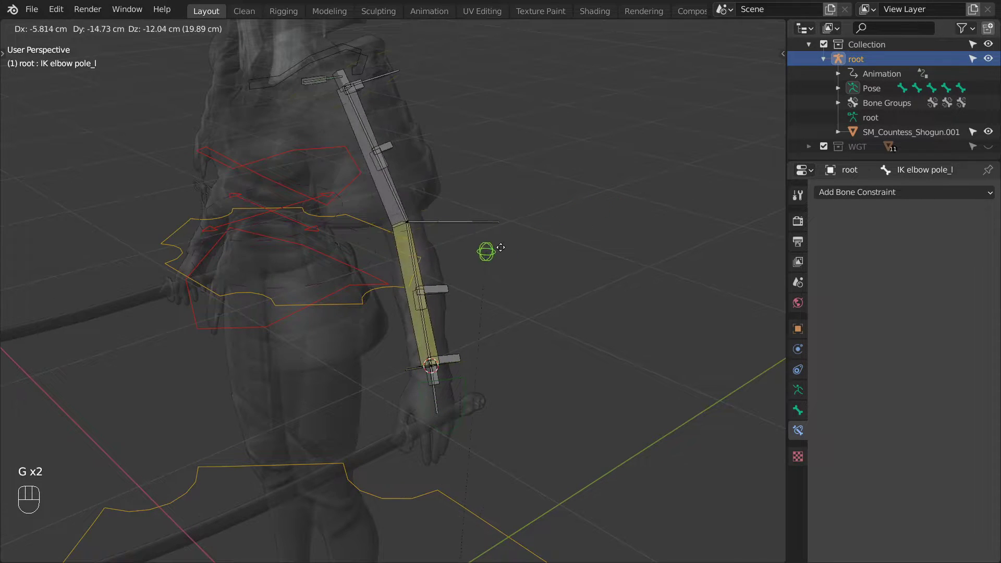
right_click(509, 245)
- Add two Copy Transforms constraints to MCH-upperarm driver_l, targeting MCH-IK upperarm_l and FK upperarm ctrl_l
scroll(521, 243, up, 3)
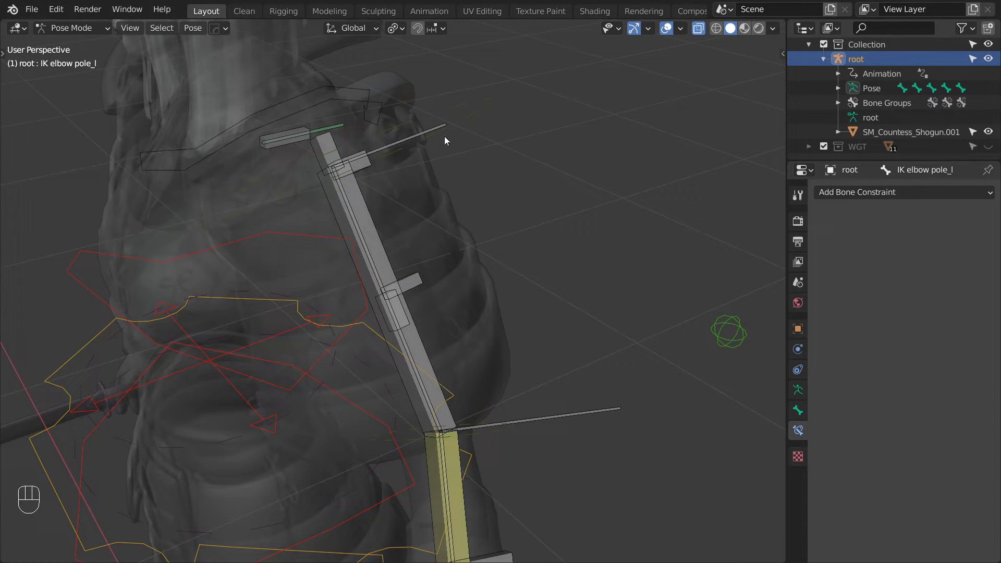
click(371, 211)
shift+click(357, 226)
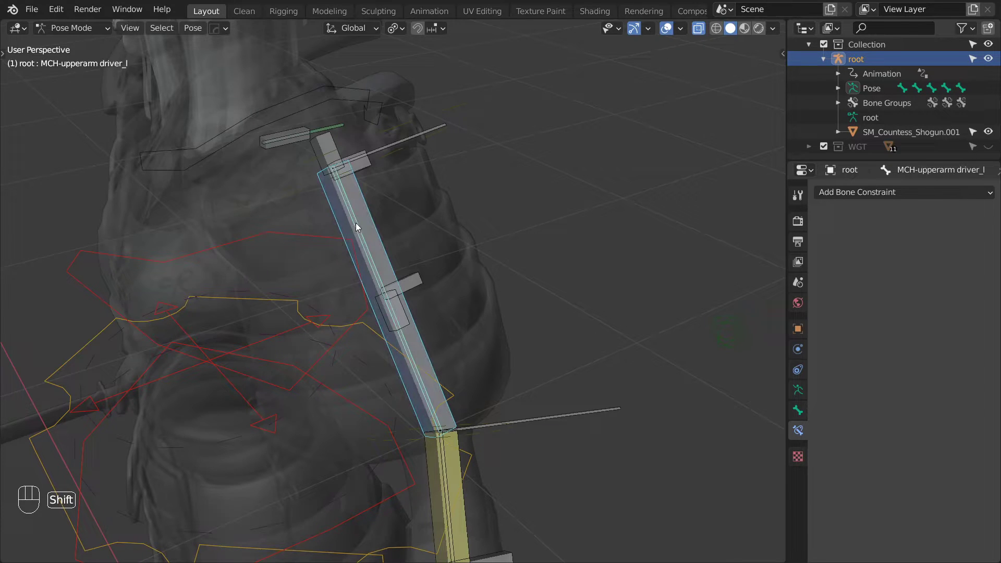
key(ctrl+shift+c)
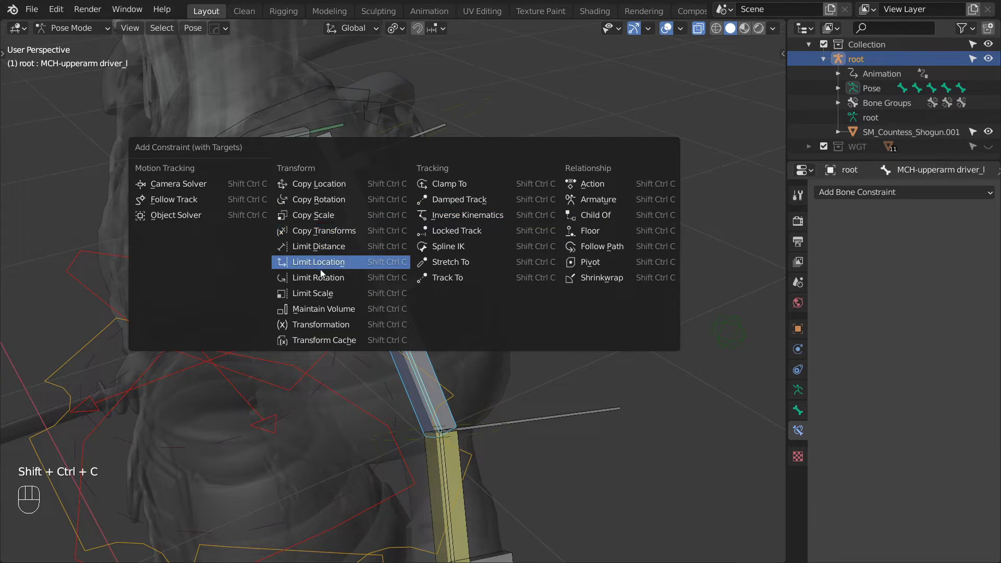
click(333, 233)
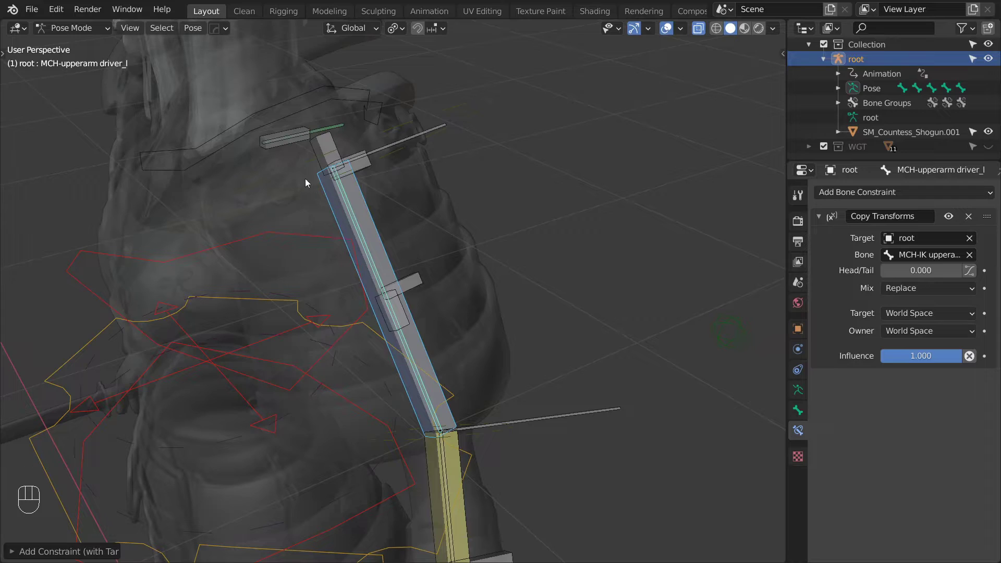
click(300, 166)
shift+click(345, 198)
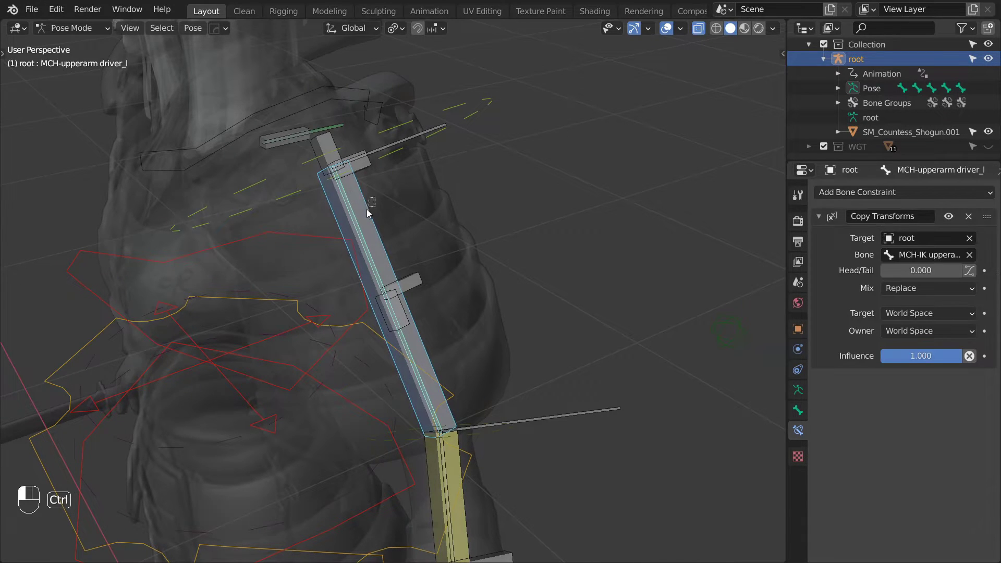
key(ctrl+shift+c)
click(407, 214)
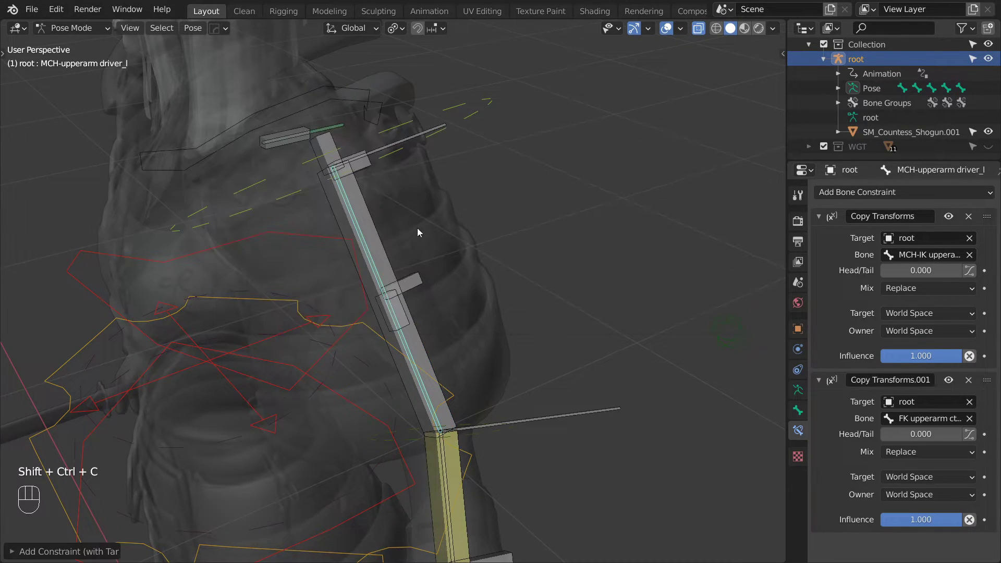
- Add two Copy Transforms constraints to MCH-lowerarm driver_l, targeting MCH-IK lowerarm_l and FK lowerarm ctrl_l
shift+middle_drag(497, 337, 465, 161)
shift+click(417, 220)
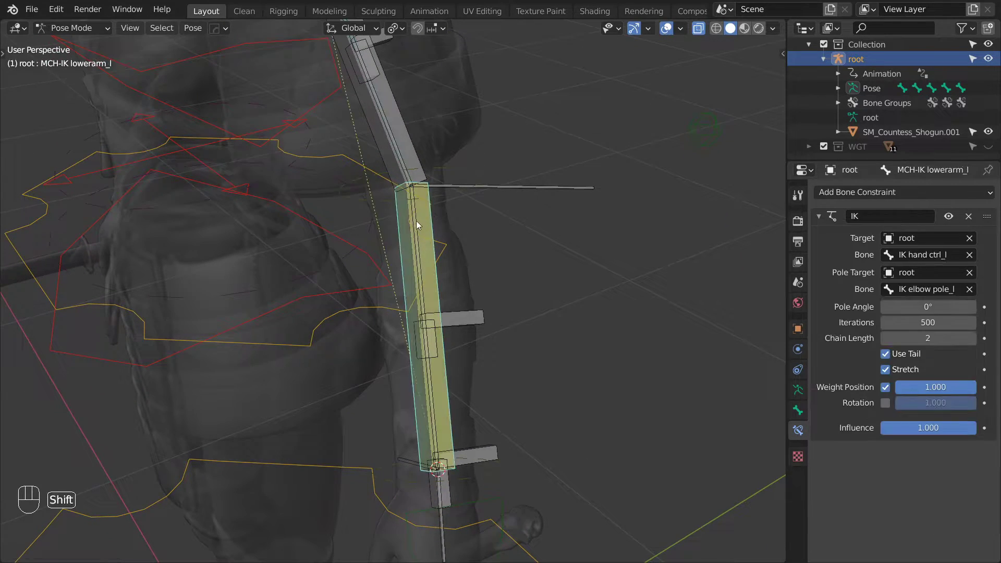
shift+click(417, 223)
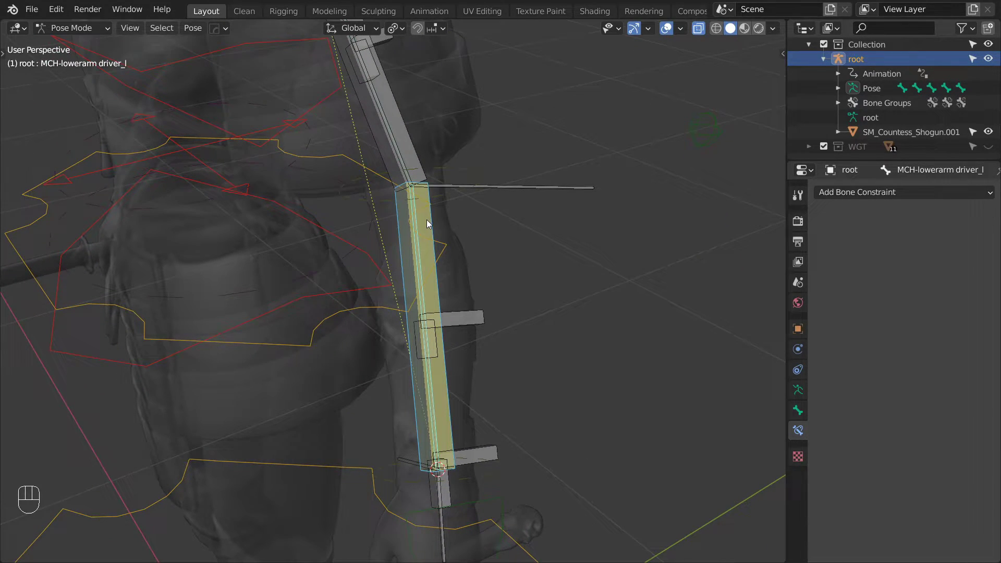
key(ctrl+shift+c)
click(428, 220)
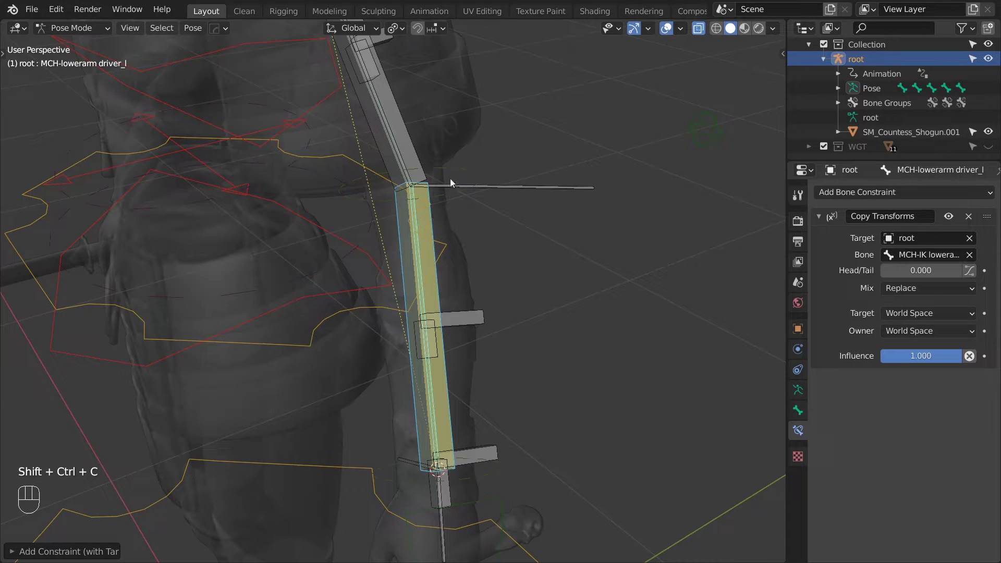
click(458, 164)
shift+click(412, 218)
shift+click(412, 218)
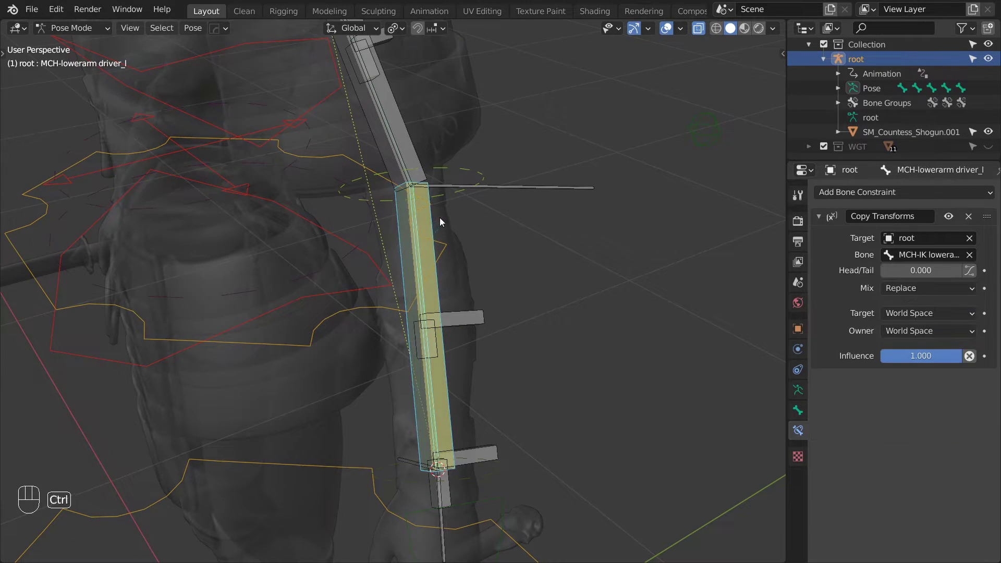
key(ctrl+shift+c)
shift+click(439, 229)
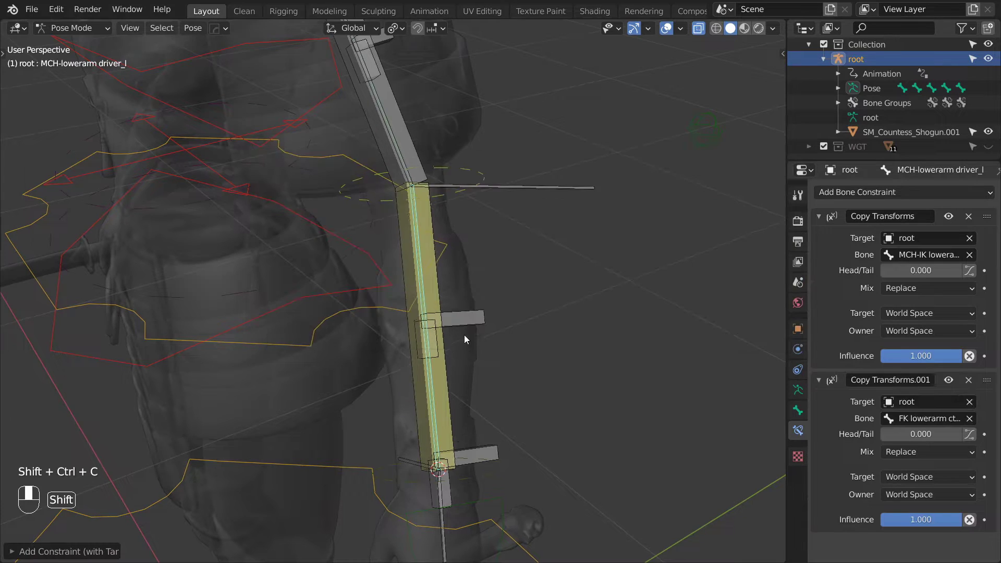
- Add two Copy Transforms constraints to MCH-hand driver_l, targeting IK hand ctrl_l and FK hand ctrl_l
shift+middle_drag(464, 339, 437, 246)
scroll(450, 285, up, 1)
click(455, 290)
shift+click(419, 326)
key(ctrl+shift+c)
click(471, 314)
click(462, 273)
shift+click(418, 325)
key(ctrl+shift+c)
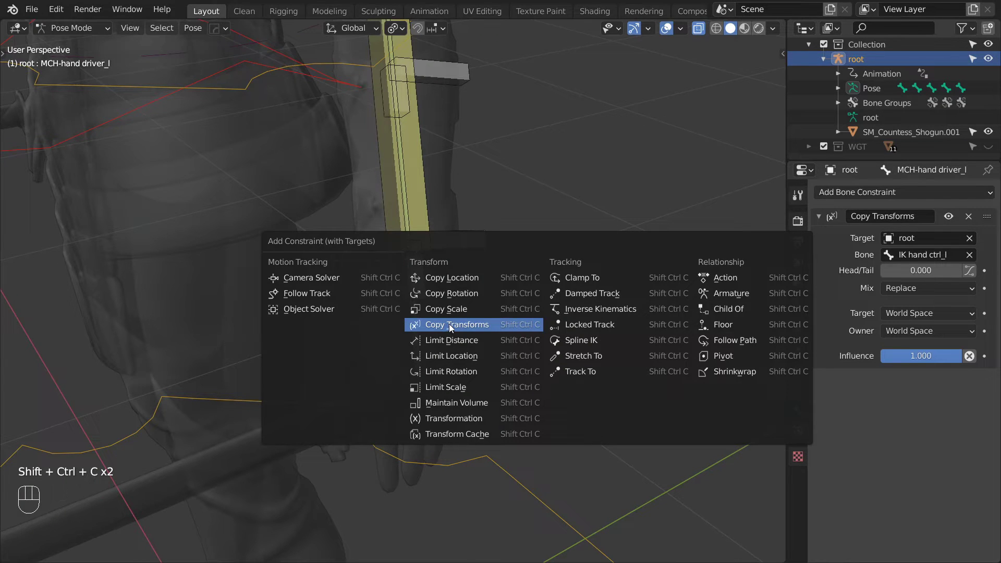
click(449, 324)
- Add a custom property named Arm l IK/FK to the torso ctrl bone, with value 0.0 and default 0.0
middle_drag(392, 281, 336, 233)
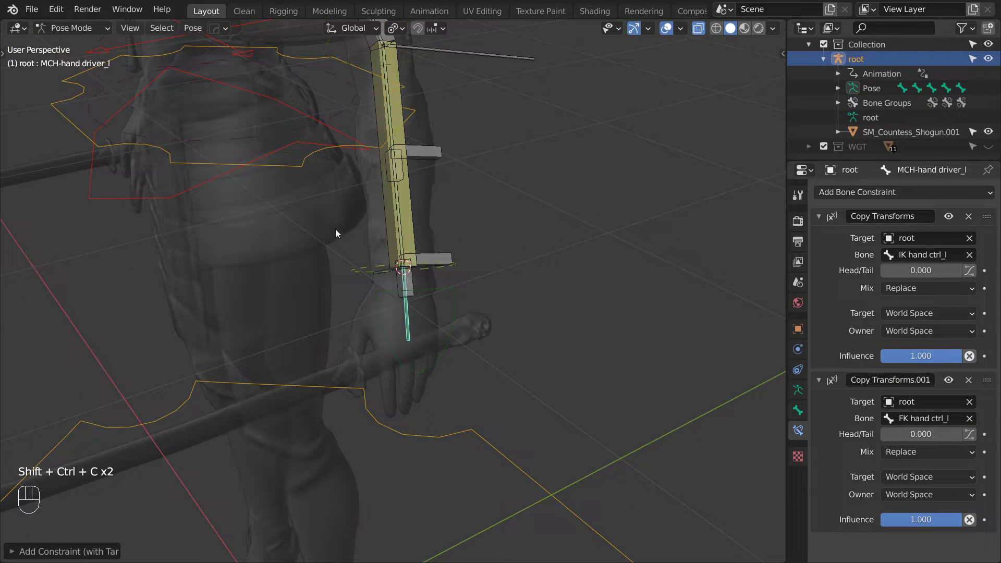
click(297, 165)
click(798, 410)
scroll(881, 431, down, 4)
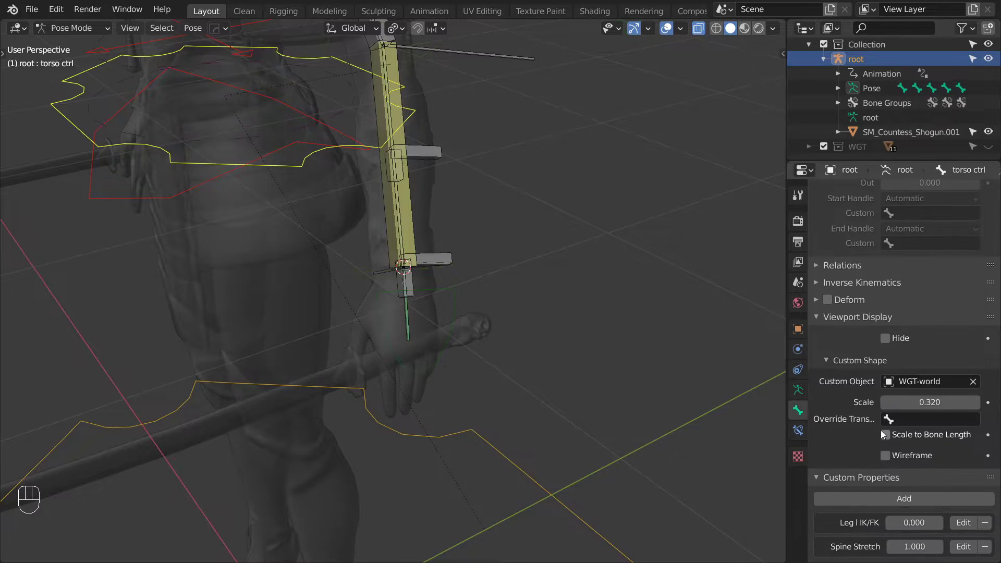
click(906, 499)
scroll(949, 509, down, 1)
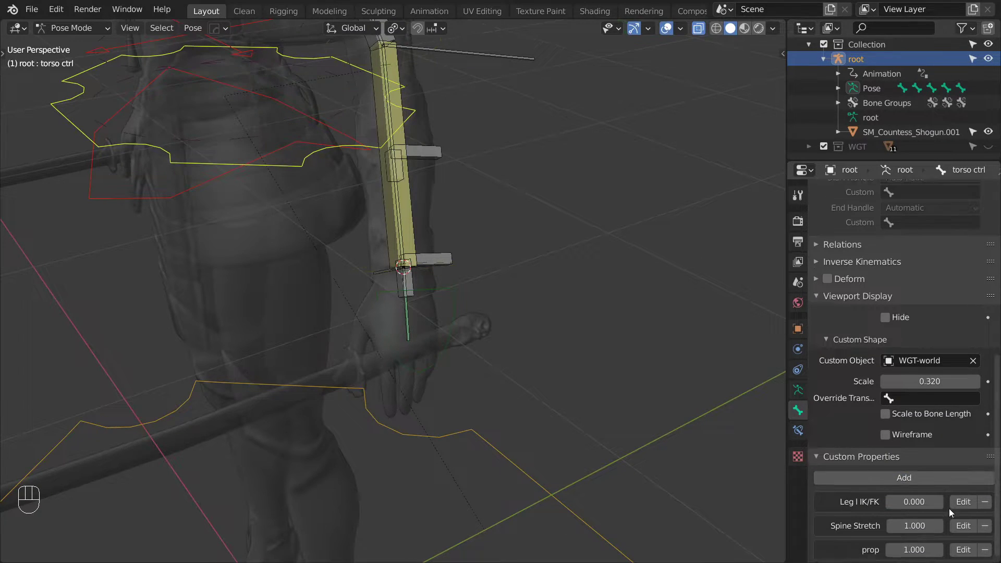
click(963, 547)
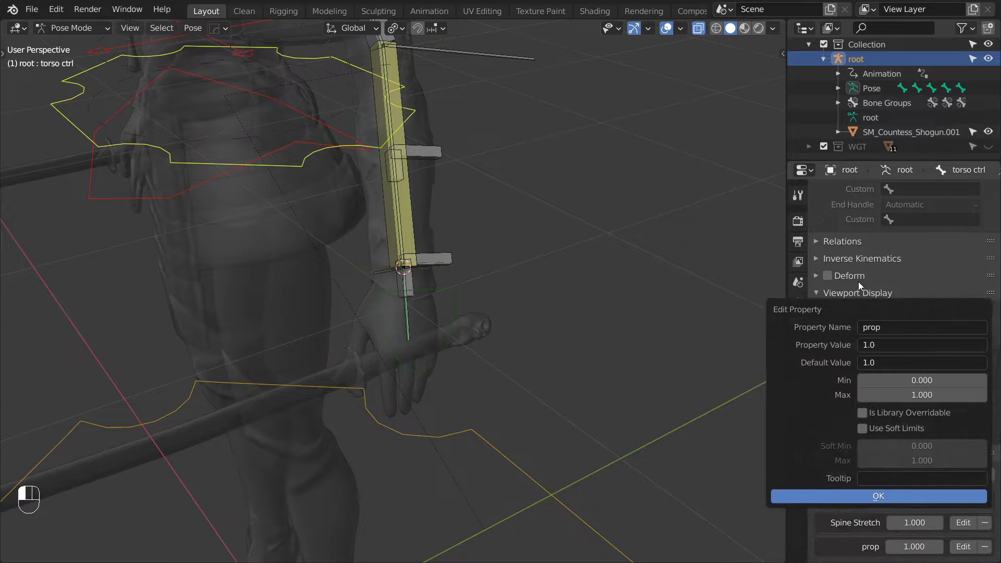
click(877, 256)
text(Ar)
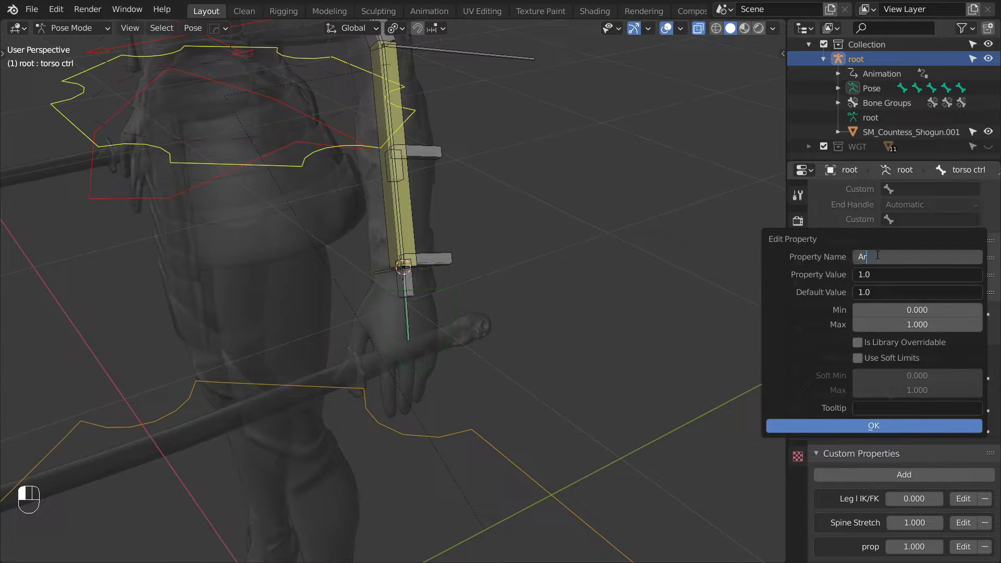
text(m | IK/FK)
key(Tab)
text(0.)
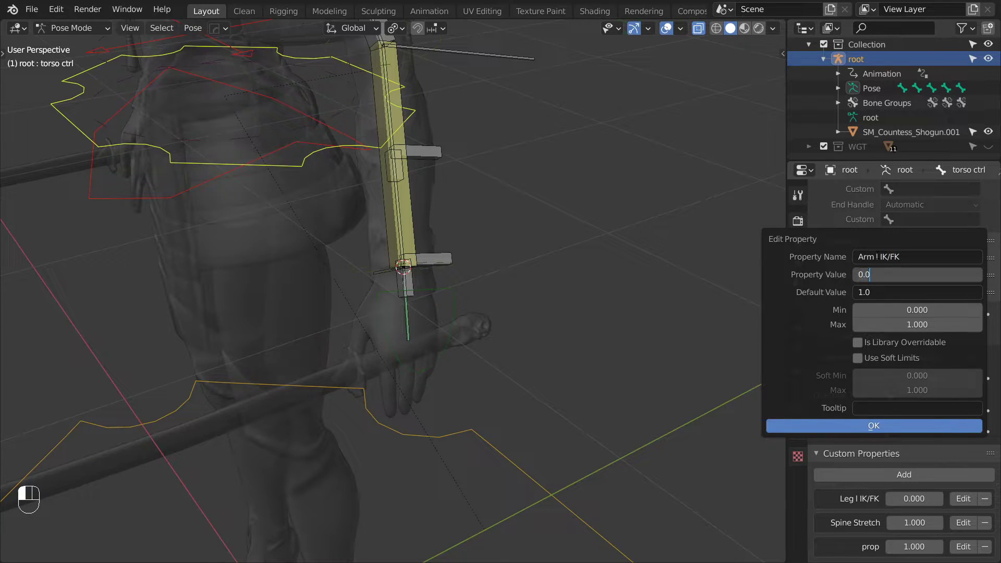
key(Tab)
text(0)
key(Return)
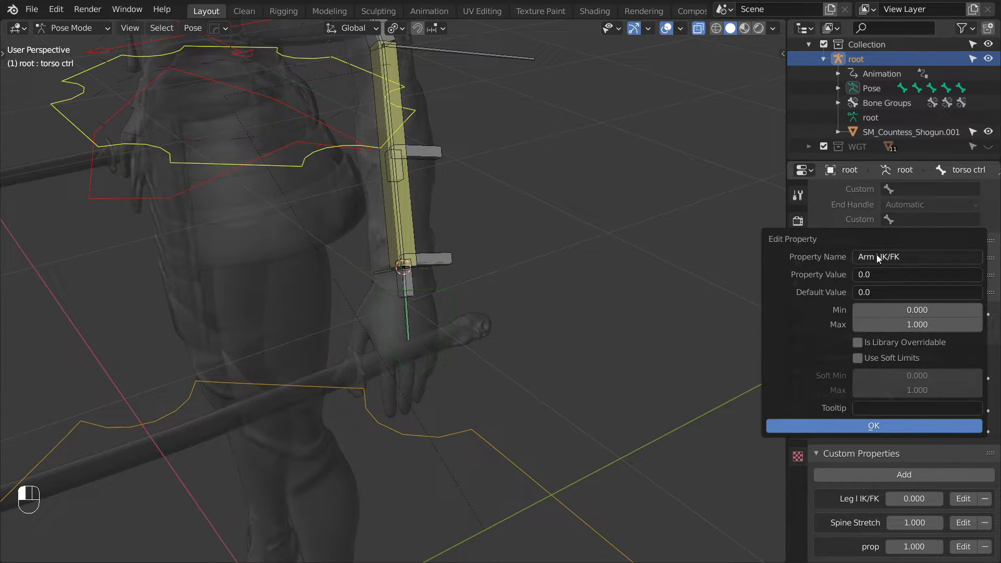
click(870, 424)
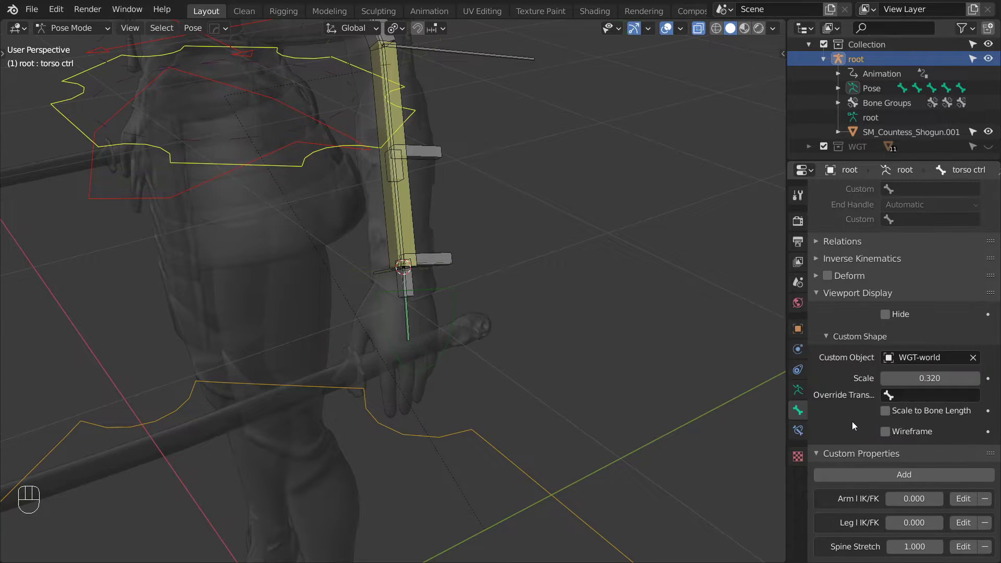
- Copy Arm l IK/FK as a new driver and paste it onto the influence of MCH-upperarm driver_l's FK Copy Transforms constraint
right_click(911, 498)
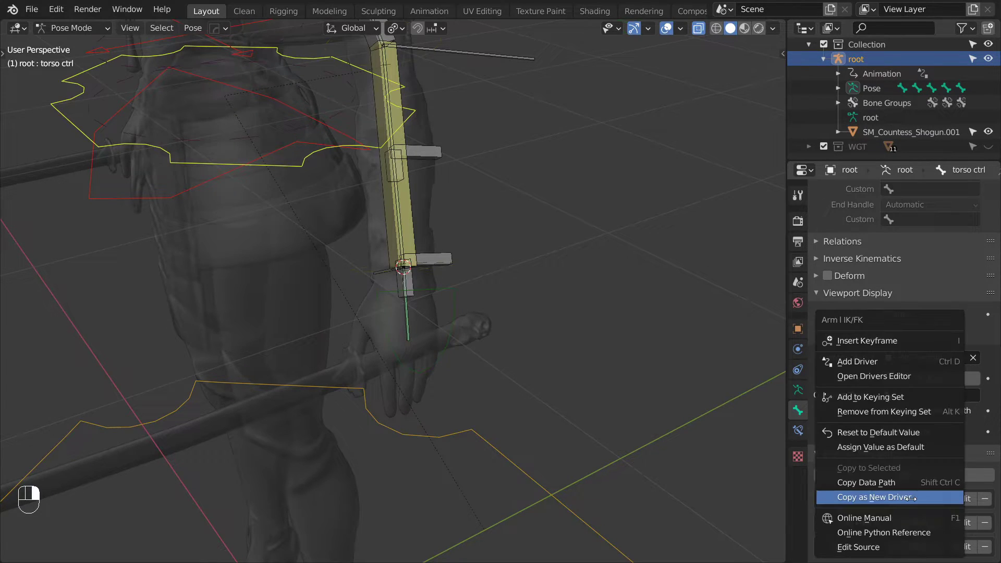
click(879, 499)
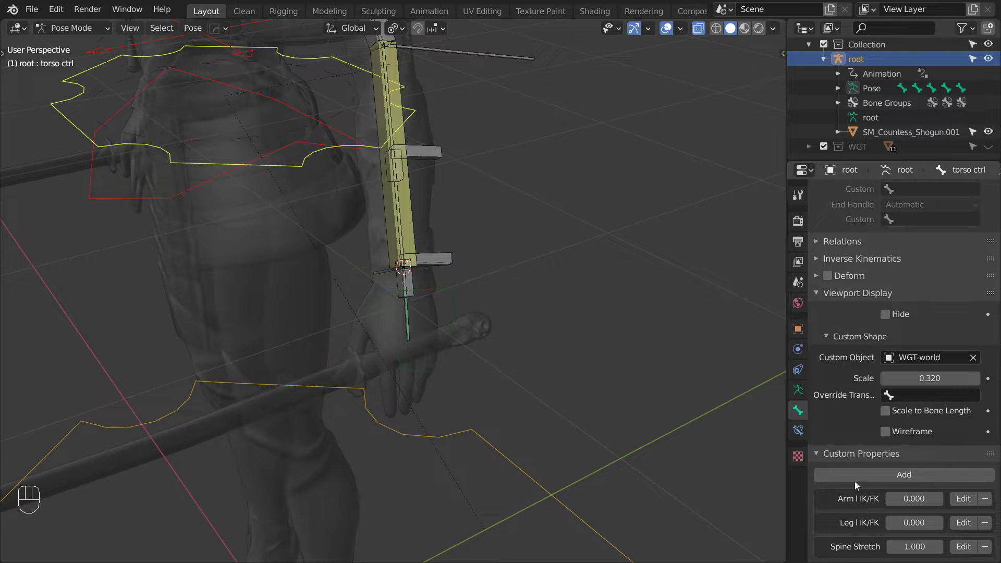
shift+middle_drag(480, 299, 503, 375)
click(400, 283)
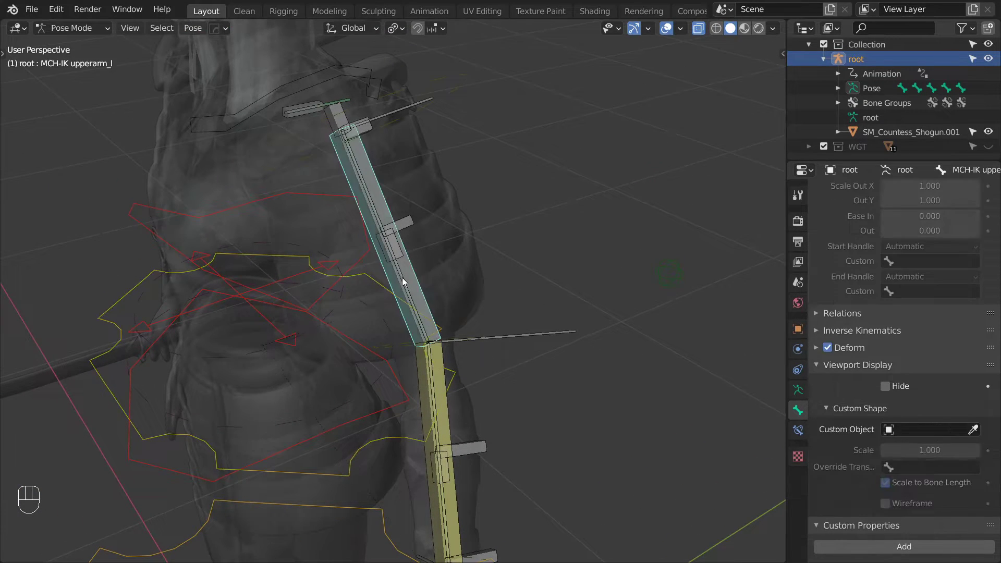
click(798, 428)
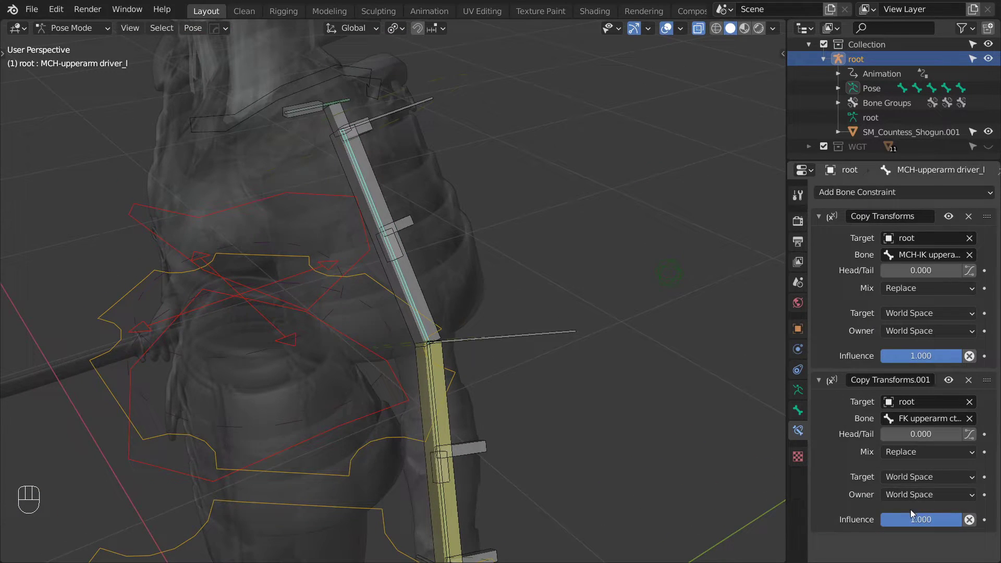
right_click(929, 523)
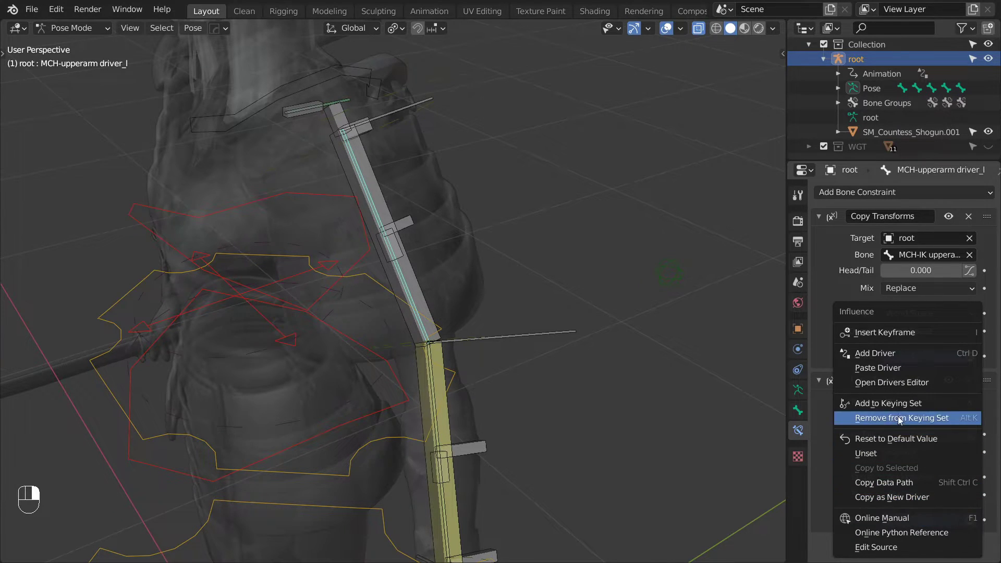
click(882, 368)
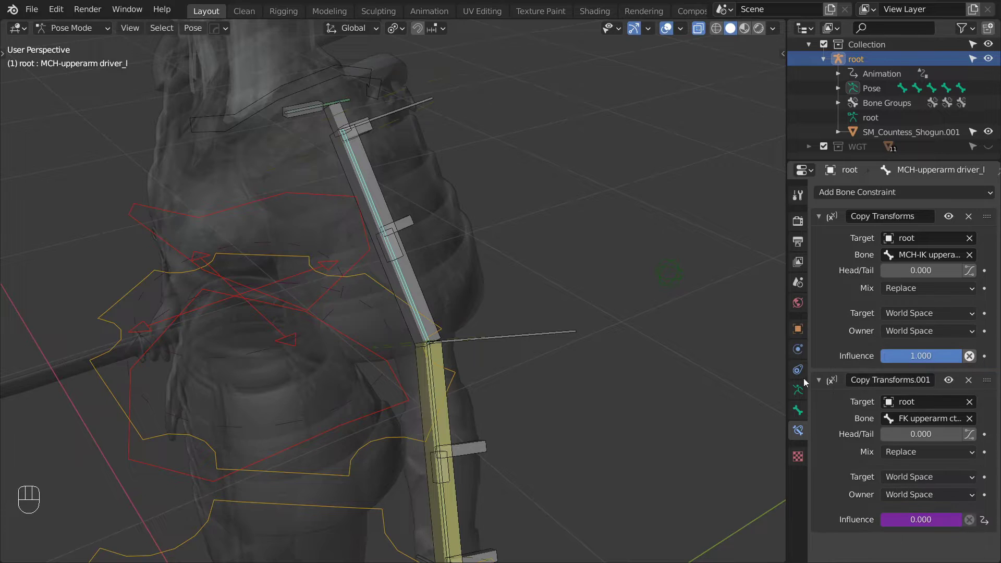
- Paste the driver onto the FK Copy Transforms influence of both MCH-lowerarm driver_l and MCH-hand driver_l
click(433, 399)
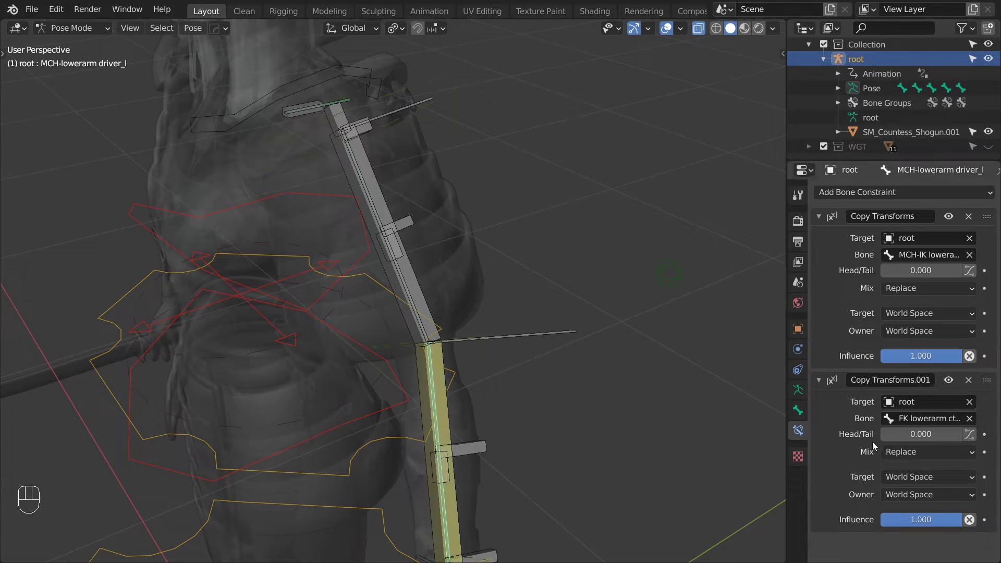
right_click(917, 520)
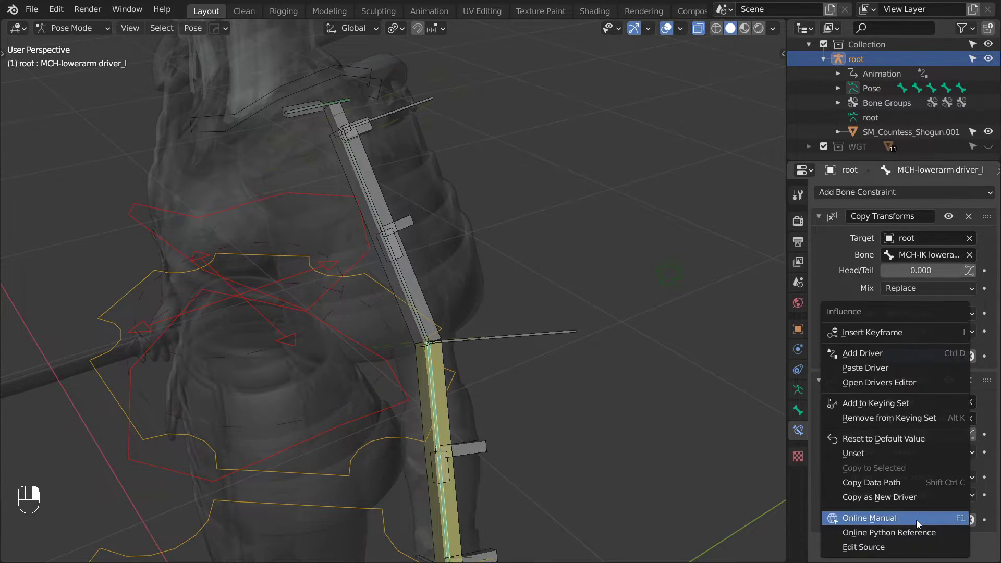
click(883, 368)
shift+scroll(598, 323, down, 10)
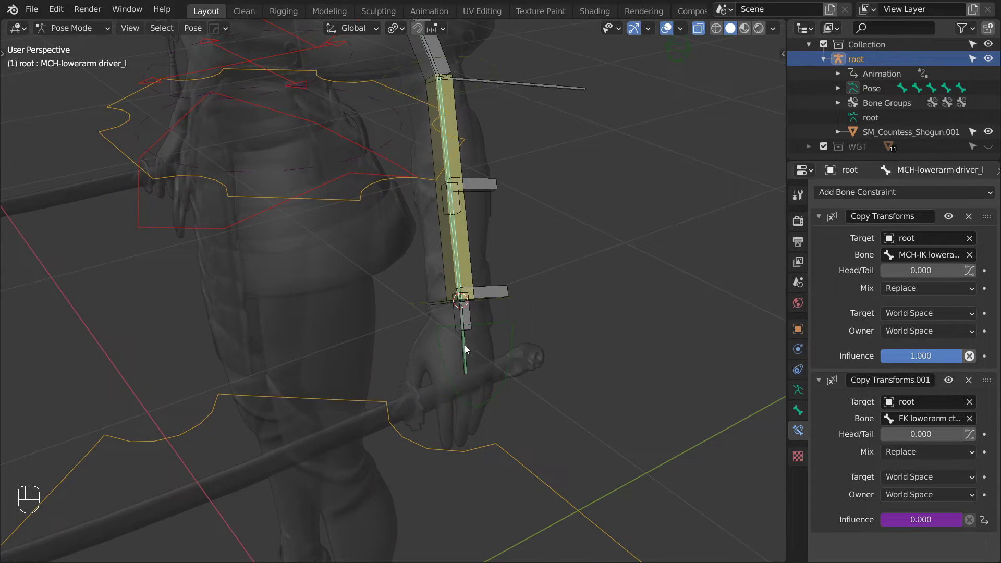
click(464, 345)
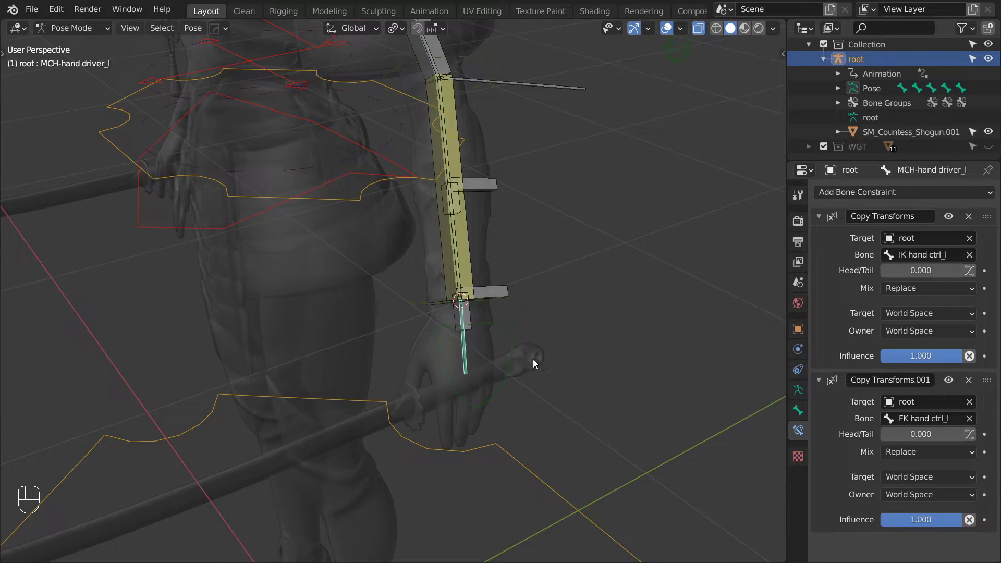
right_click(924, 519)
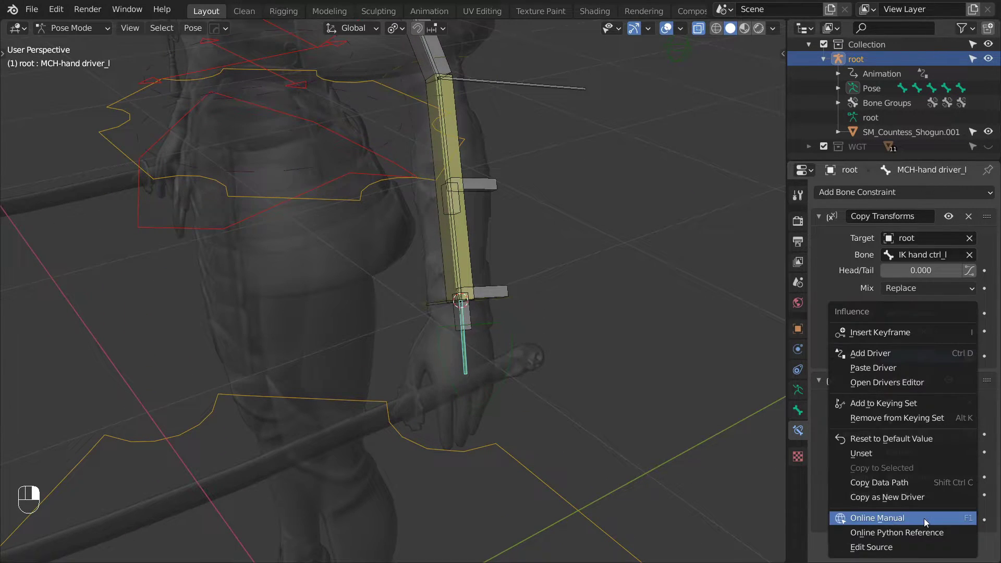
click(894, 369)
- Parent MCH-hand driver_l to MCH-lowerarm driver_l as a connected bone in Edit Mode
shift+middle_drag(524, 279, 528, 315)
scroll(484, 378, up, 1)
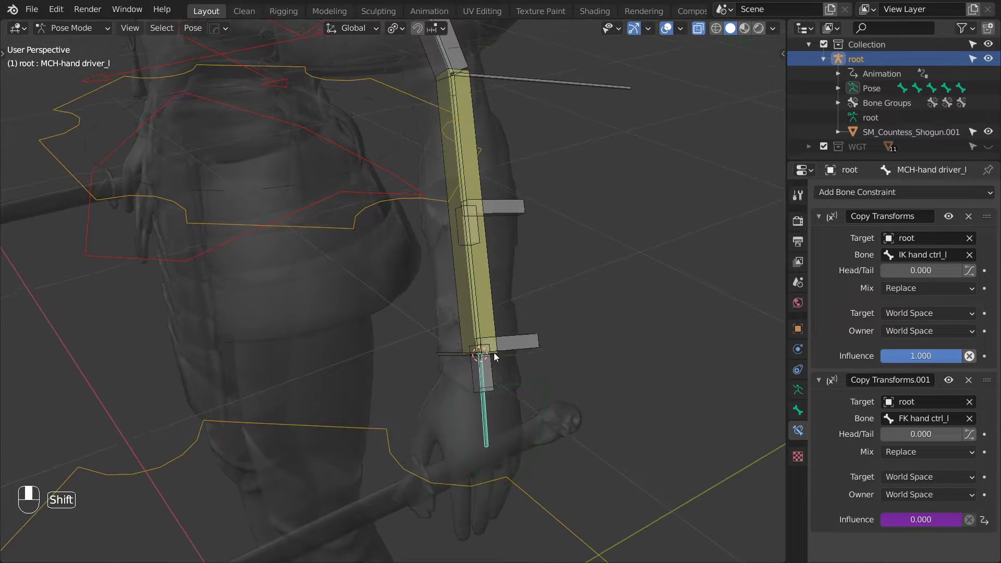
shift+middle_drag(495, 353, 485, 395)
key(Tab)
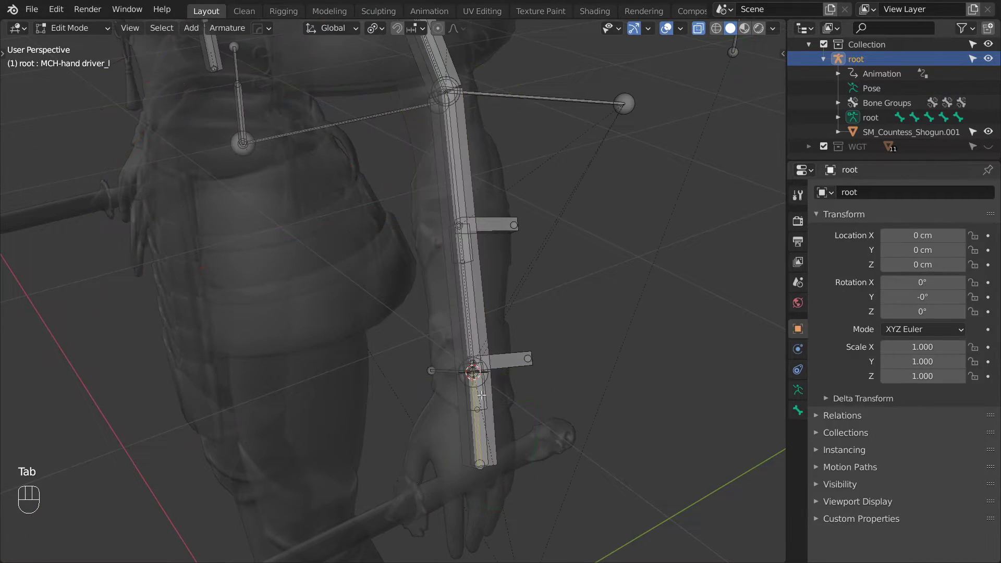
scroll(481, 370, up, 1)
shift+click(492, 333)
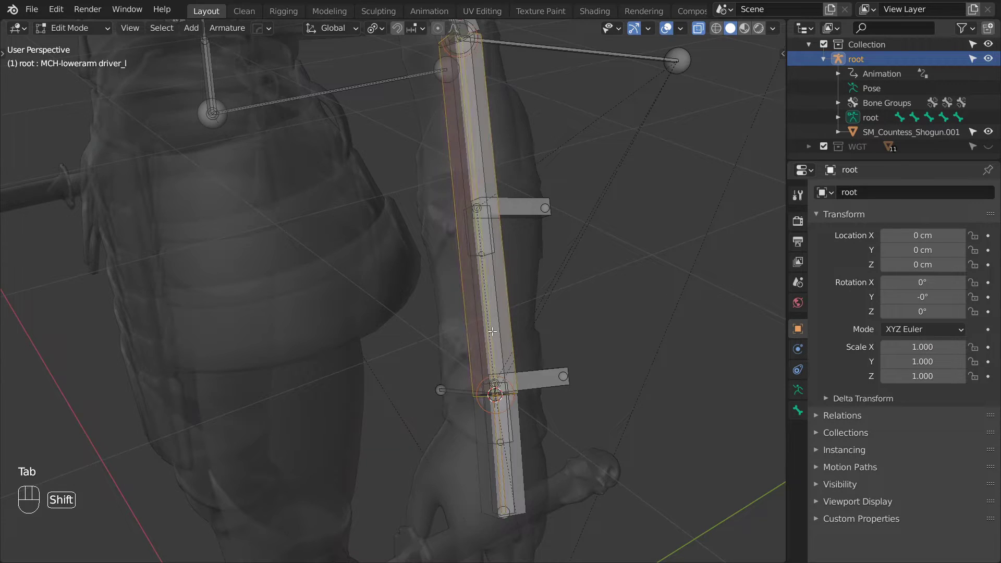
key(ctrl+p)
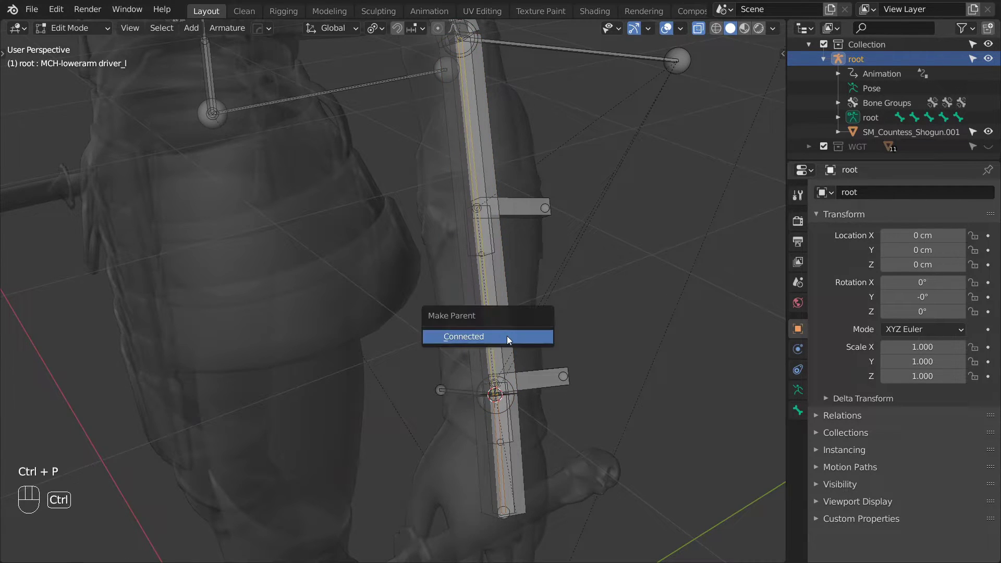
click(507, 336)
- Parent MCH-lowerarm driver_l to MCH-upperarm driver_l as a connected bone
shift+middle_drag(506, 336, 479, 385)
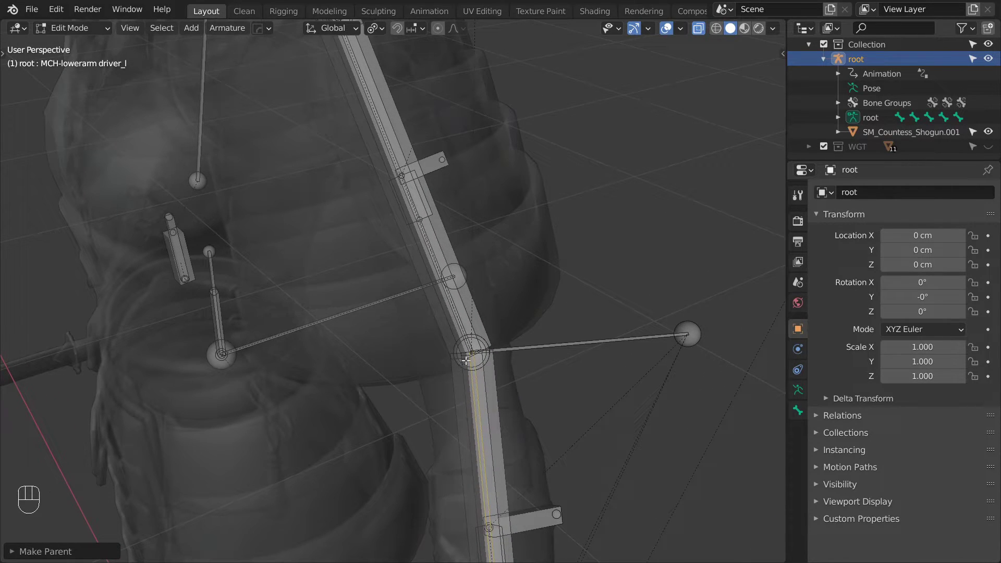
click(475, 373)
click(474, 373)
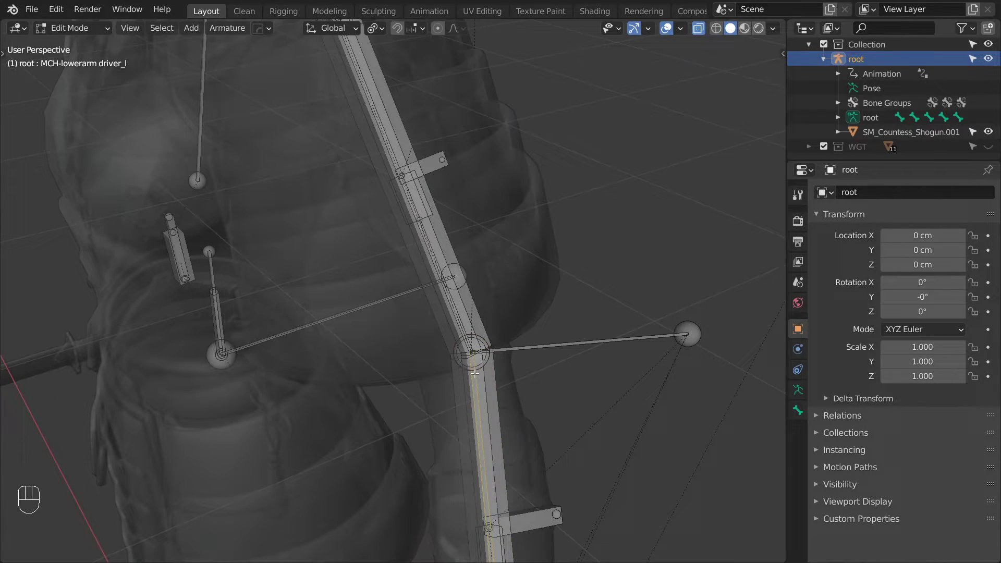
shift+click(452, 299)
shift+click(451, 299)
shift+click(469, 306)
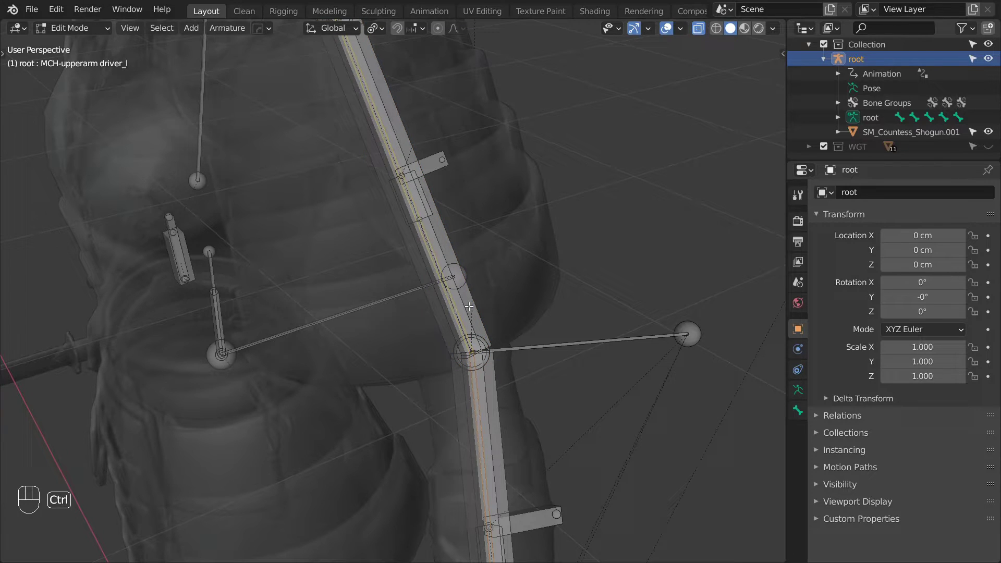
key(ctrl+p)
click(468, 305)
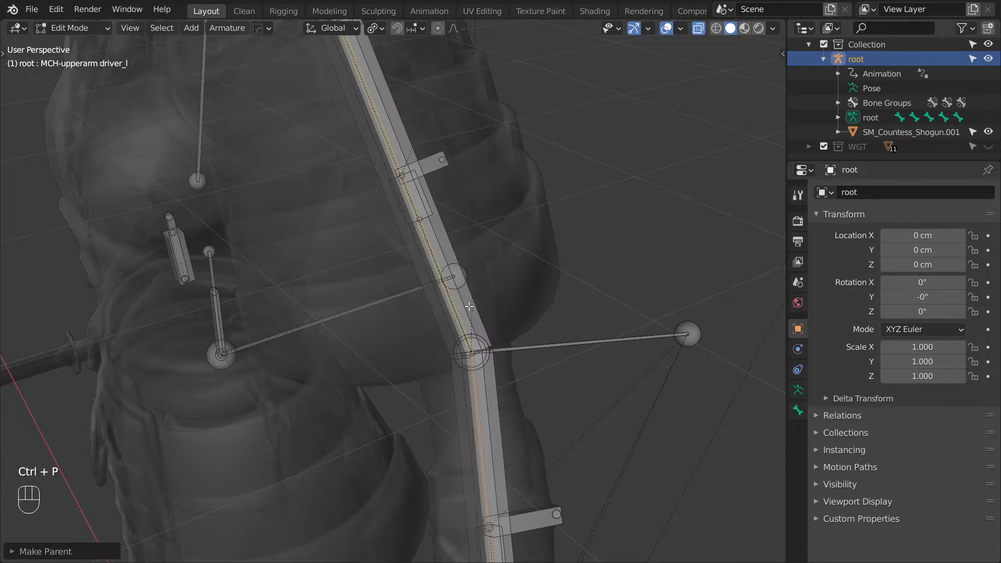
- Turn off X-ray and test the arm in Pose Mode by moving IK hand ctrl_l in front of the body
scroll(514, 292, down, 6)
key(alt+z)
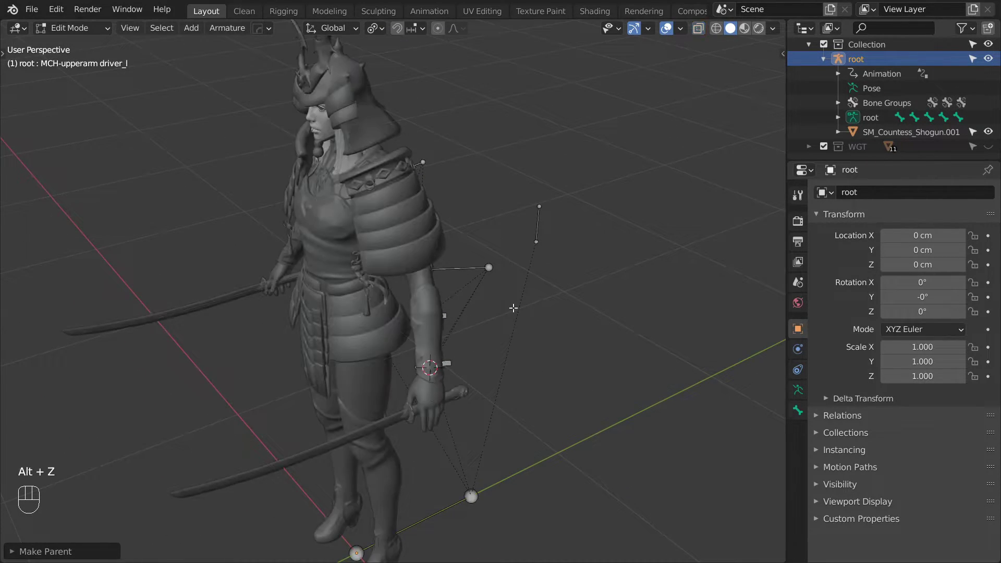
key(Tab)
click(447, 379)
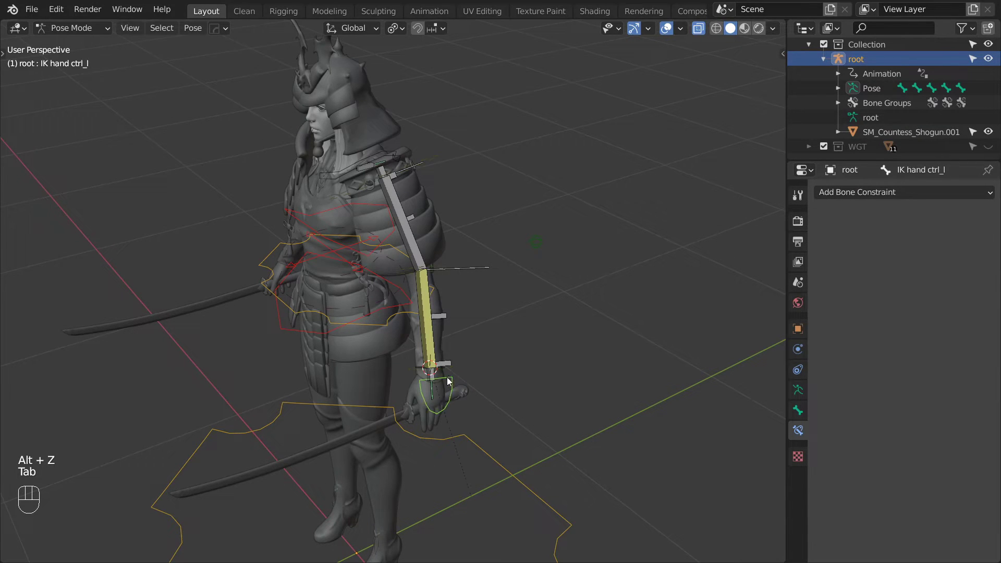
key(g)
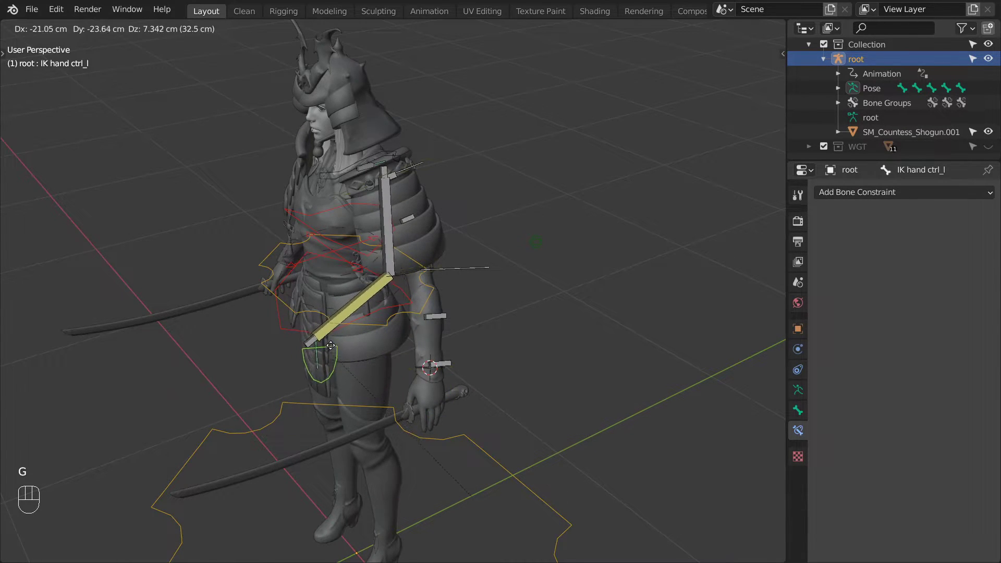
click(328, 338)
scroll(351, 289, up, 1)
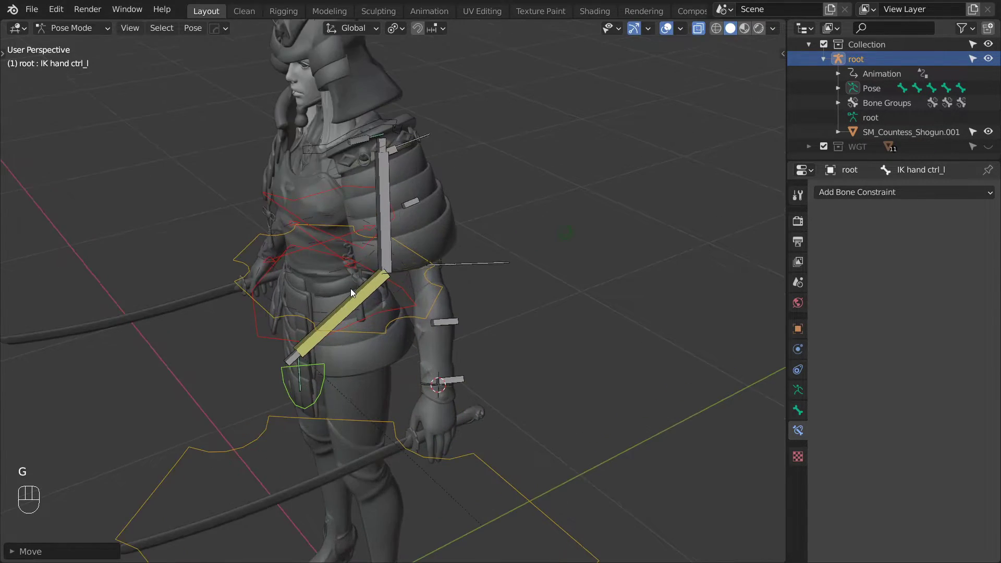
- Set the torso ctrl bone's Arm l IK/FK property to 1.000 to test the switch to FK
click(386, 320)
click(798, 411)
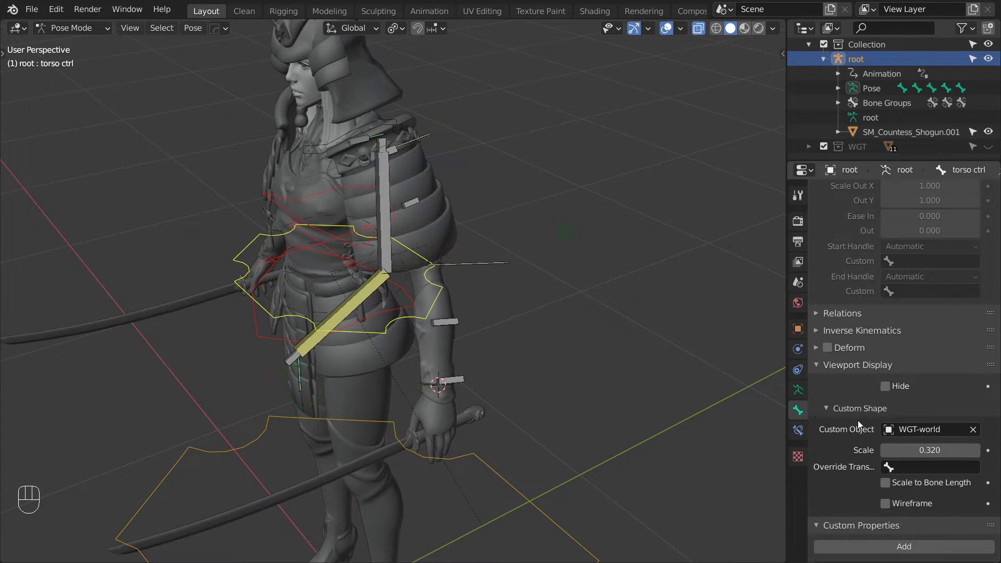
scroll(860, 421, down, 3)
drag(910, 499, 888, 499)
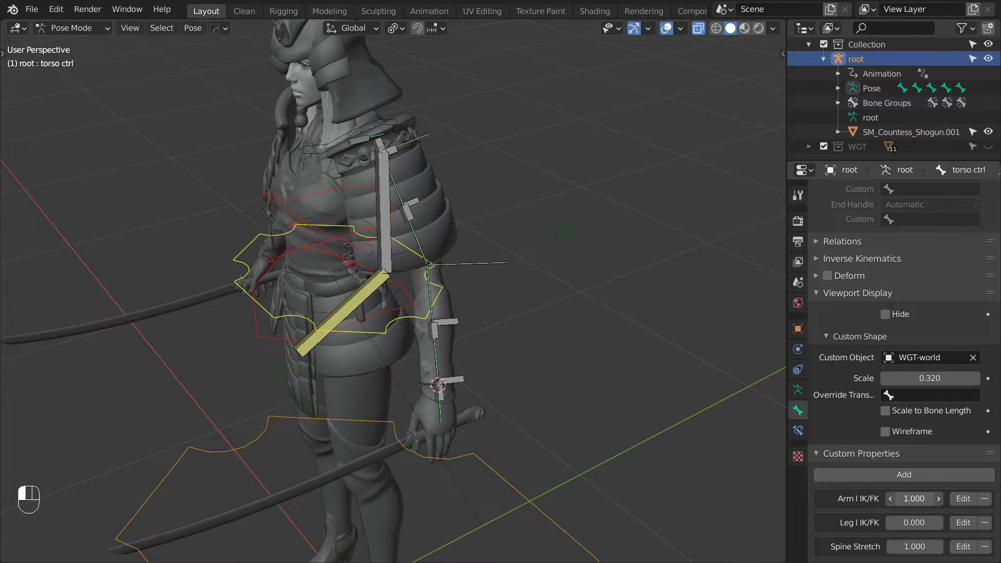
- Duplicate the upperarm_l bone in place in Edit Mode and scale the copy down to a shorter length
click(415, 140)
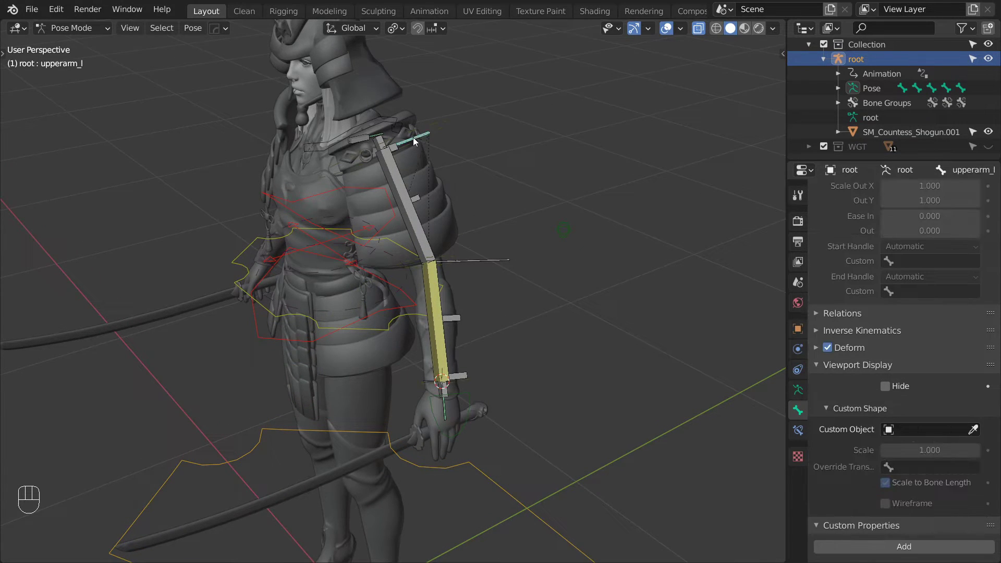
middle_drag(394, 141, 344, 255)
ctrl+middle_drag(344, 256, 382, 171)
key(Tab)
key(alt+z)
shift+middle_drag(376, 247, 425, 229)
key(shift+d)
right_click(429, 218)
key(s)
ctrl+alt+click(433, 223)
- Thicken the duplicated upper arm bone's B-Bone display and rename the bone as BUFF-upperarm_l
key(ctrl+alt+s)
click(612, 418)
key(F2)
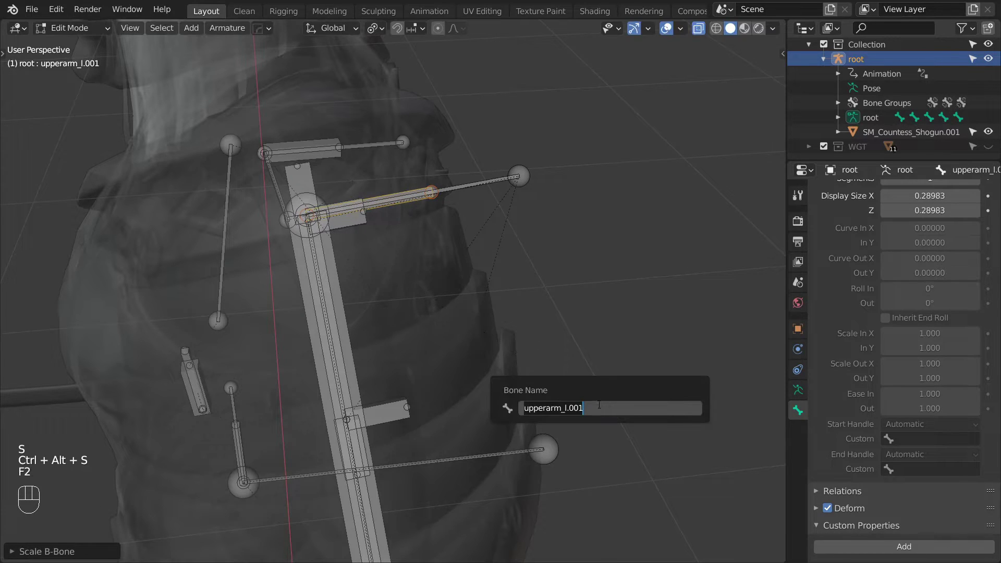
key(End)
key(BackSpace)
key(BackSpace)
key(BackSpace)
key(BackSpace)
key(Home)
text(BUFF-)
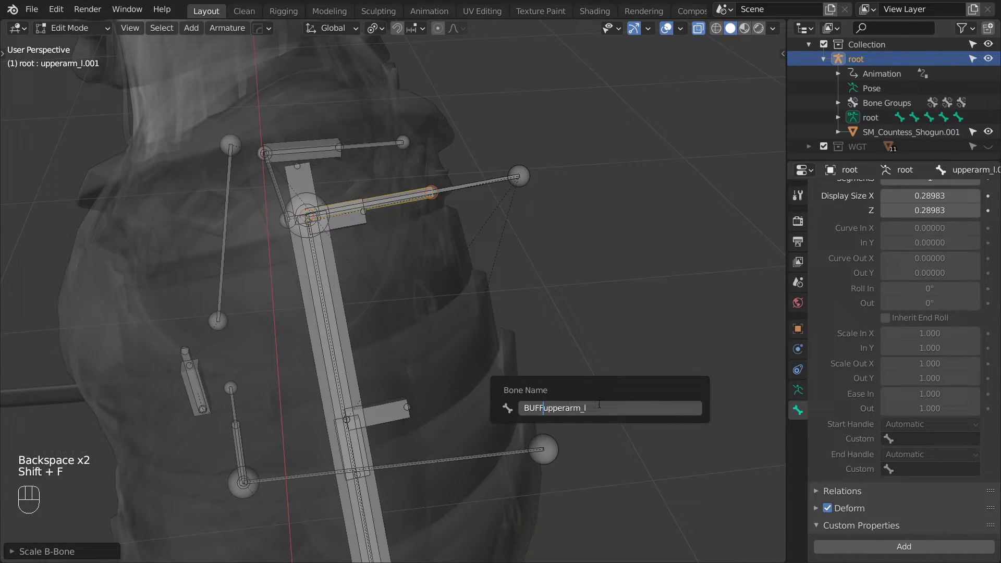
key(Return)
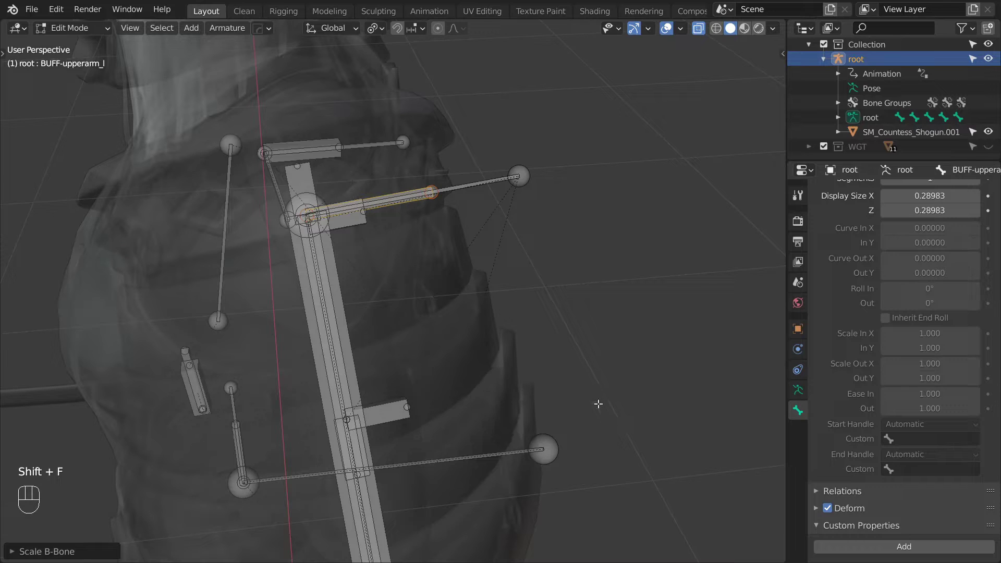
- Parent BUFF-upperarm_l to MCH-upperarm driver_l with its offset kept
shift+click(320, 284)
shift+click(339, 289)
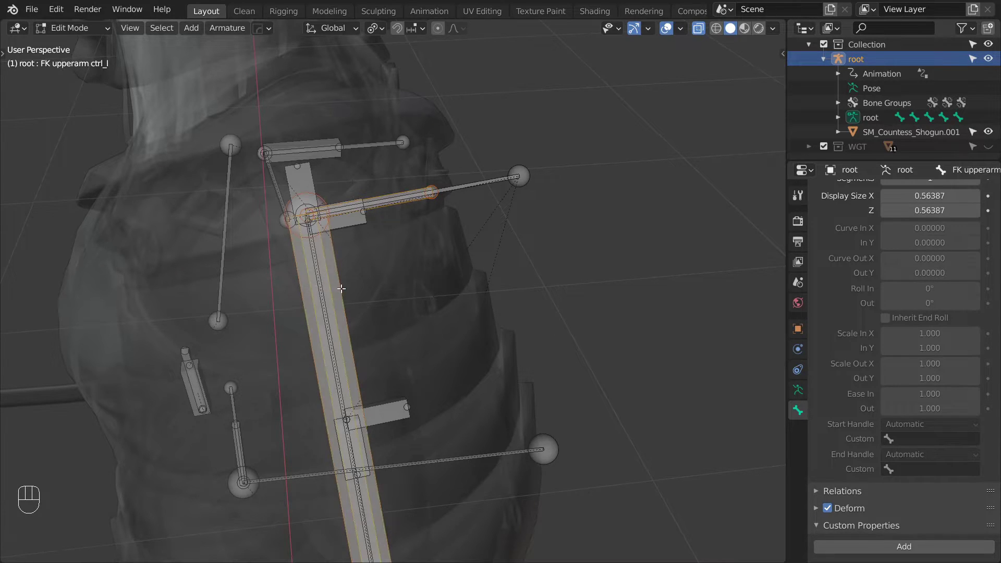
shift+click(323, 289)
ctrl+drag(349, 285, 328, 294)
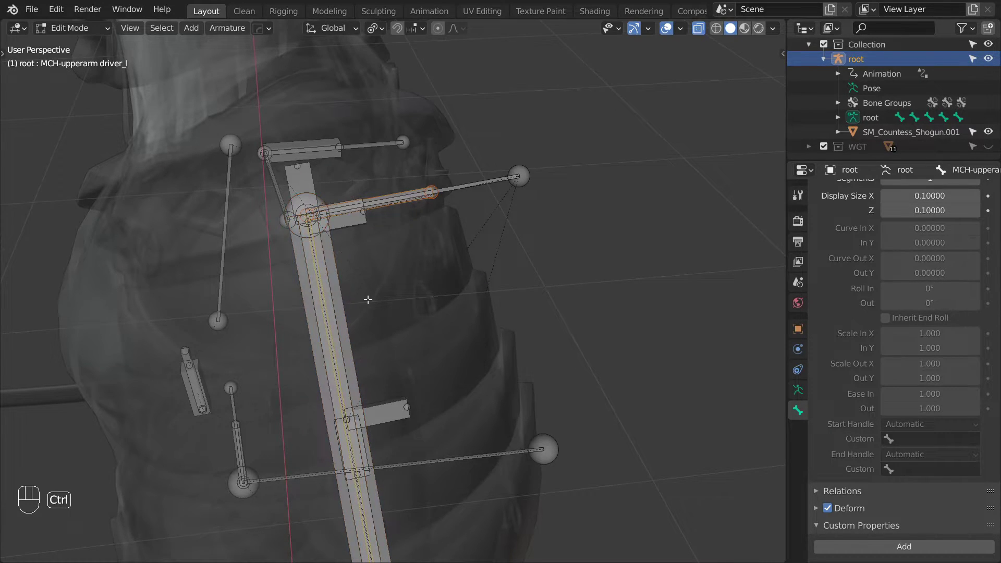
key(ctrl+p)
key(Down)
key(Return)
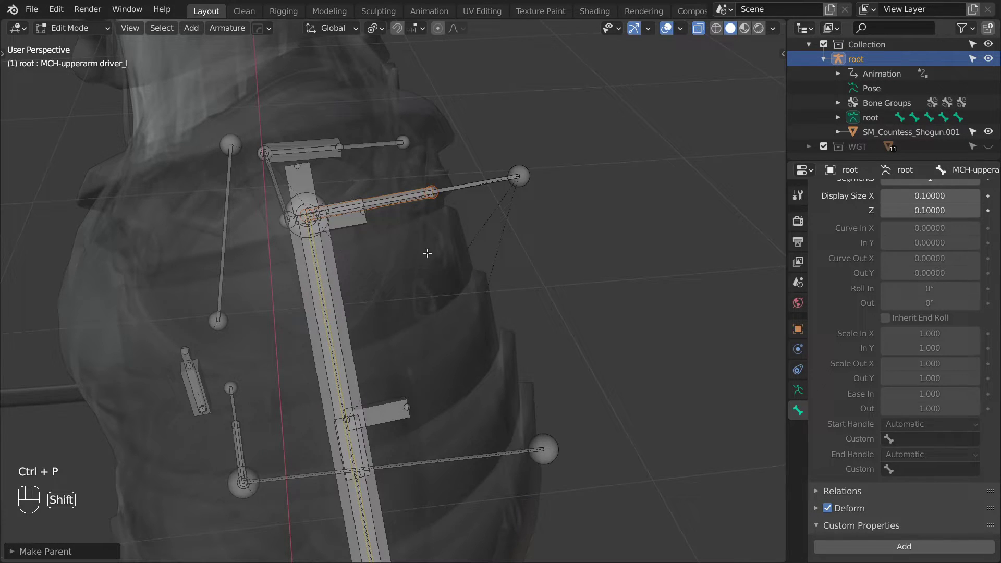
- In Pose Mode, add a constraint to upperarm_l that targets BUFF-upperarm_l
shift+middle_drag(428, 256, 422, 212)
key(Tab)
shift+click(451, 140)
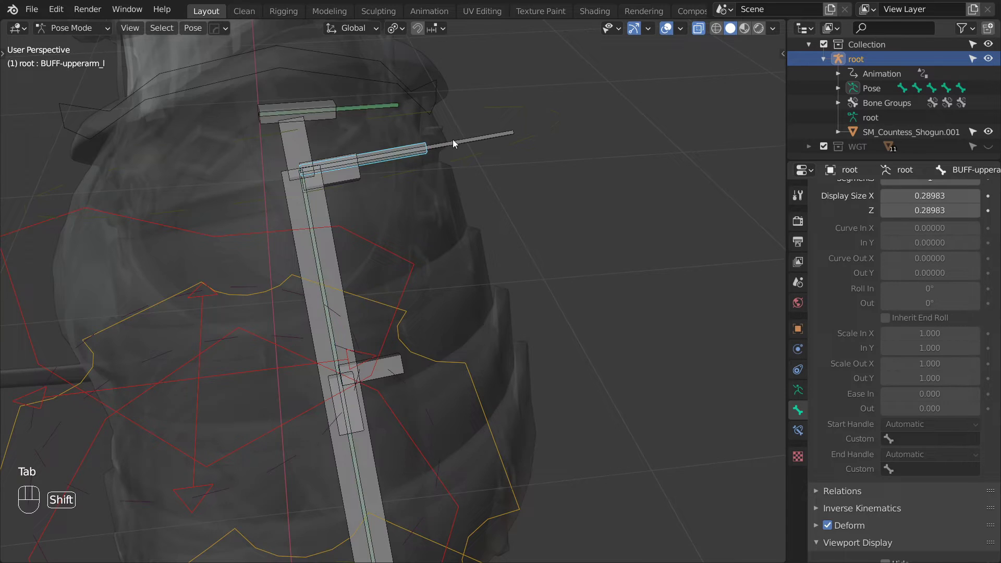
key(shift+ctrl+c)
click(455, 139)
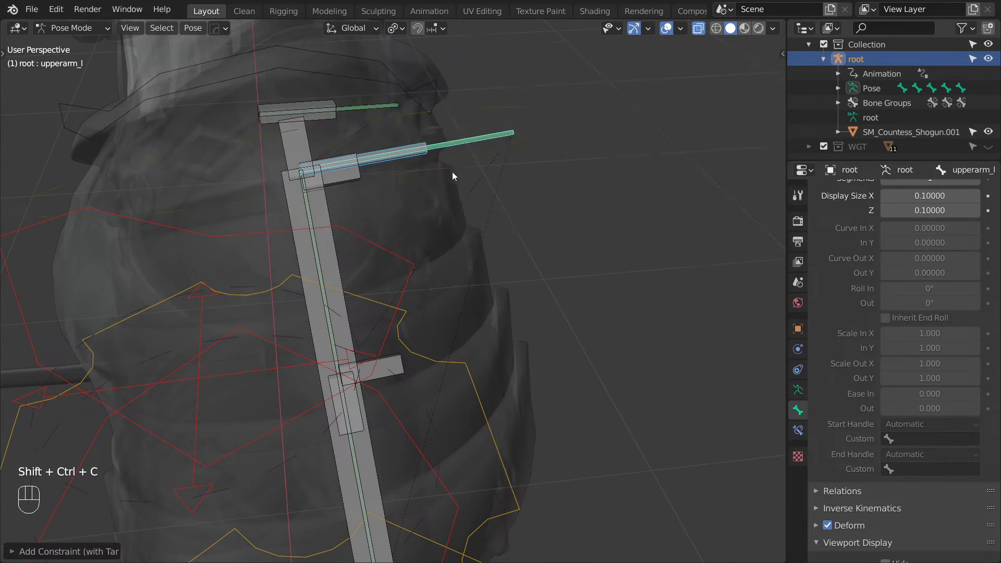
- Duplicate the lowerarm_l bone in place in Edit Mode and scale the copy down to a shorter length
shift+middle_drag(439, 442, 438, 137)
click(464, 180)
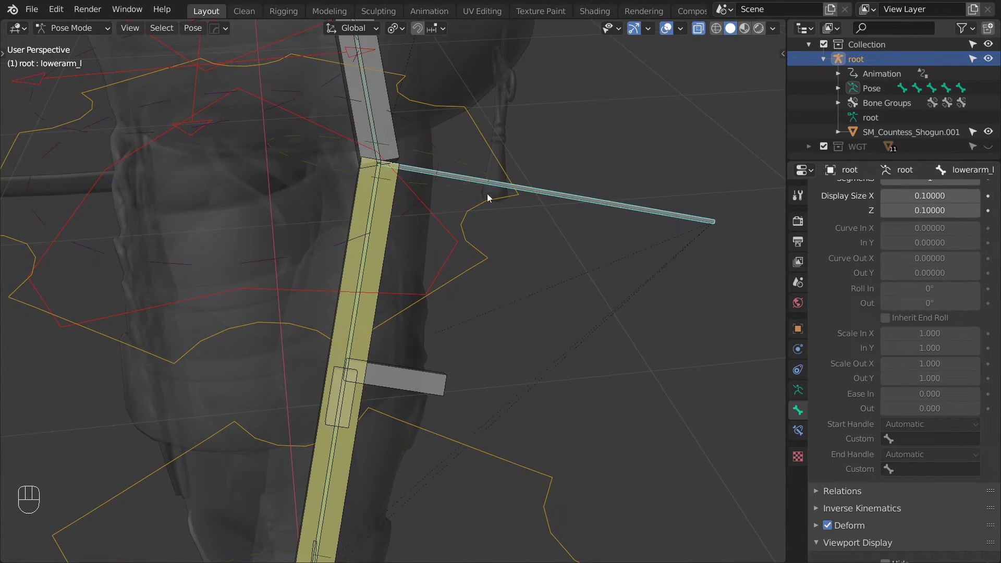
key(Tab)
key(shift+d)
key(s)
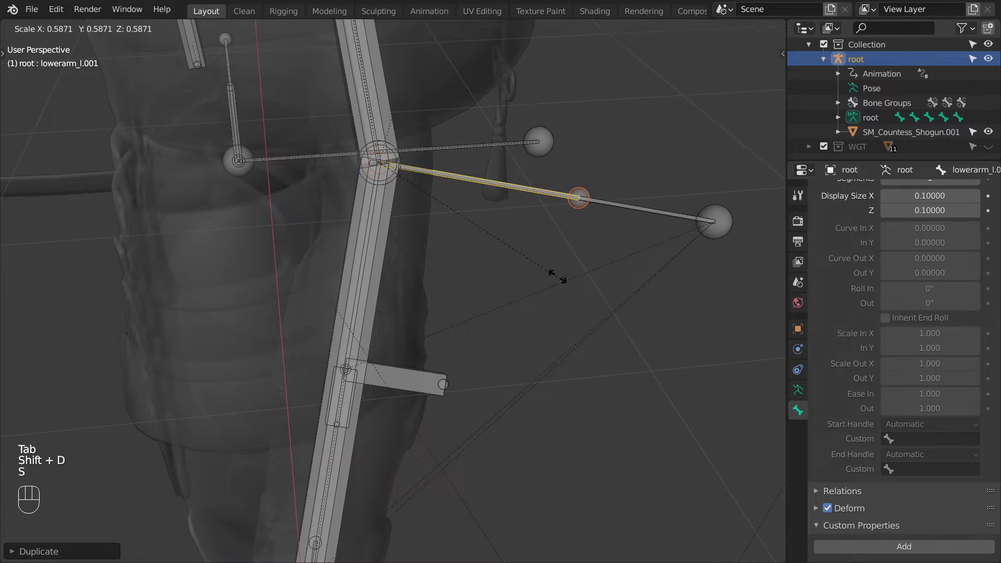
click(567, 280)
- Thicken the duplicated forearm bone's B-Bone display and rename the bone as BUFF-lowerarm_l
key(ctrl+alt+s)
click(638, 458)
key(F2)
key(End)
key(BackSpace)
key(BackSpace)
key(BackSpace)
key(BackSpace)
key(Home)
text(BUFF-)
key(Return)
- Parent BUFF-lowerarm_l to MCH-lowerarm driver_l with its offset kept
key(shift)
shift+click(364, 260)
ctrl+drag(398, 252, 380, 270)
key(ctrl+p)
click(380, 270)
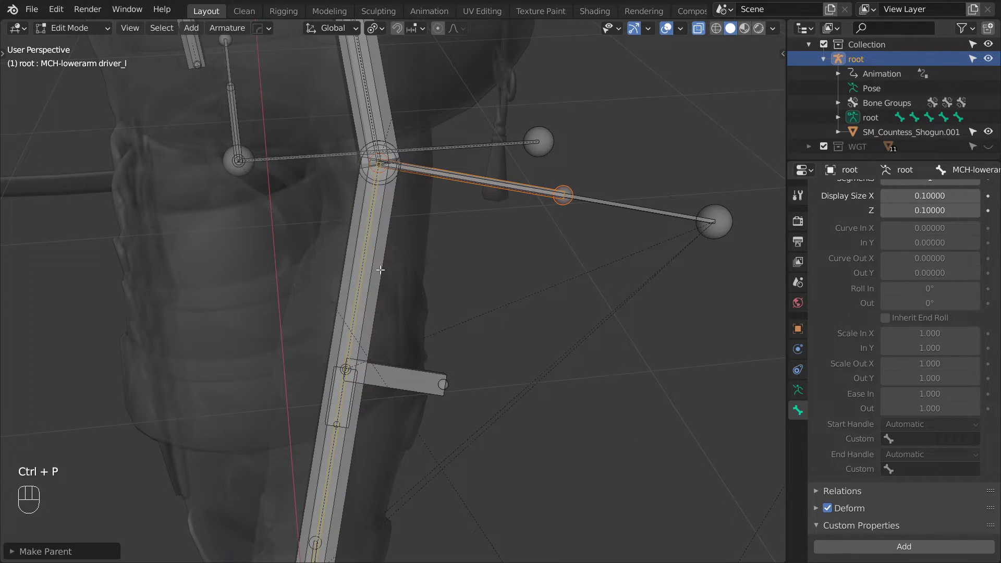
- In Pose Mode, add a constraint to lowerarm_l that targets BUFF-lowerarm_l
key(Tab)
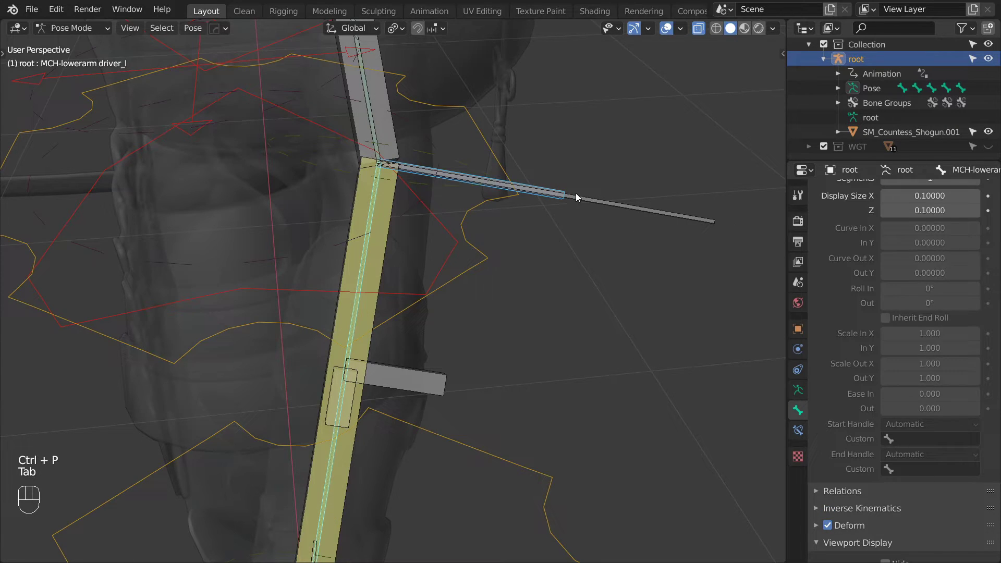
click(565, 192)
click(585, 195)
click(570, 193)
shift+click(585, 197)
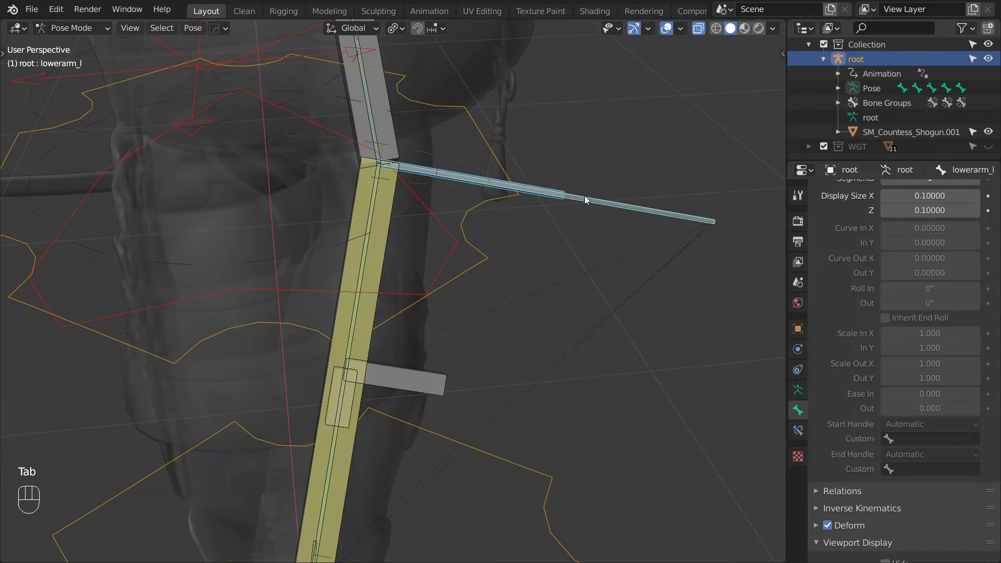
click(584, 195)
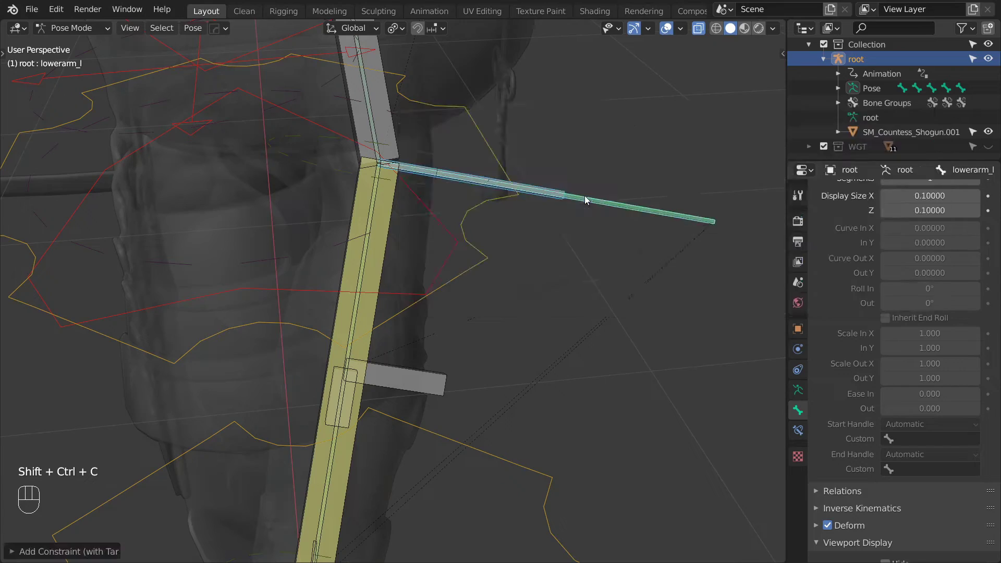
- Duplicate the hand_l bone in place in Edit Mode and scale the copy down to a shorter length
scroll(456, 373, down, 3)
scroll(457, 369, up, 3)
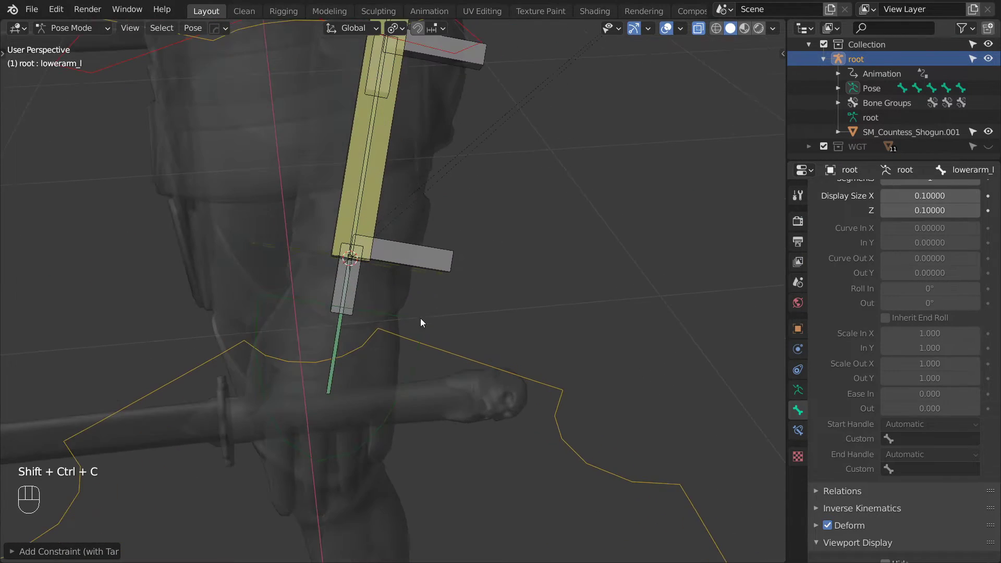
scroll(387, 320, up, 3)
middle_drag(393, 321, 500, 297)
click(540, 205)
shift+middle_drag(568, 208, 496, 263)
click(493, 237)
key(Tab)
key(shift+d)
right_click(511, 293)
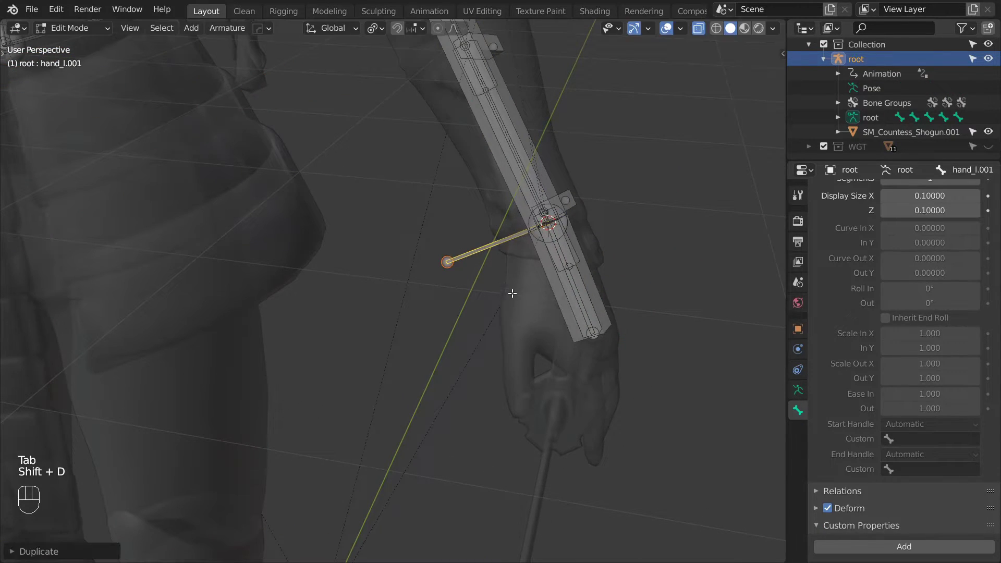
key(s)
click(505, 288)
- Thicken the duplicated hand bone's B-Bone display and rename the bone as BUFF-hand_l
key(ctrl+alt+s)
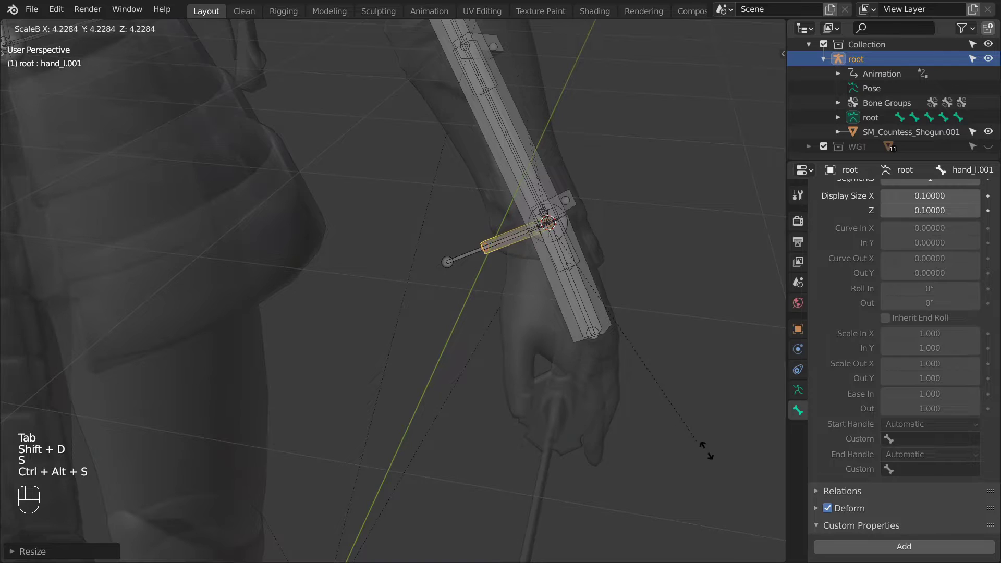
click(707, 450)
key(F2)
key(End)
key(BackSpace)
key(BackSpace)
key(BackSpace)
key(BackSpace)
key(Home)
text(BUFF-)
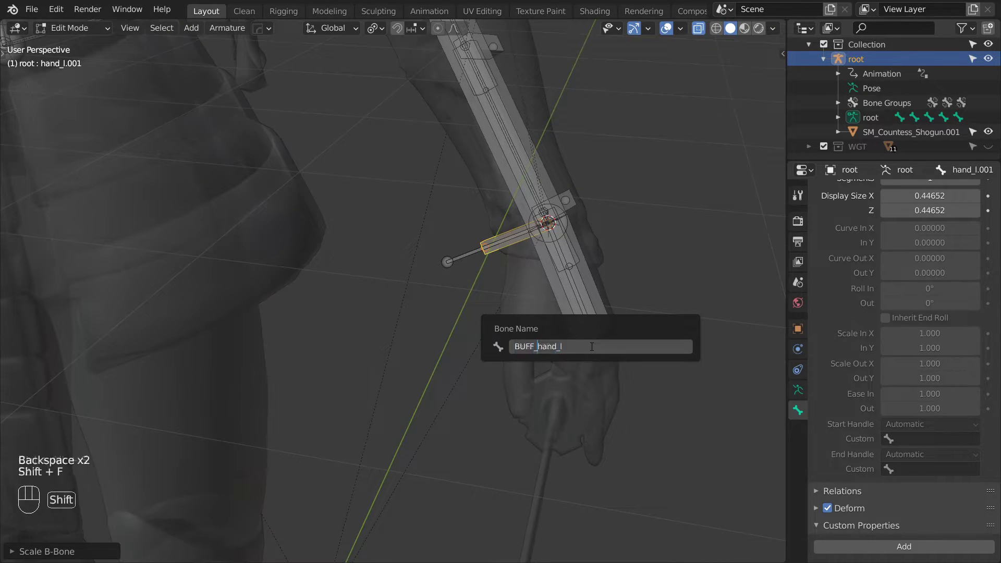
key(Return)
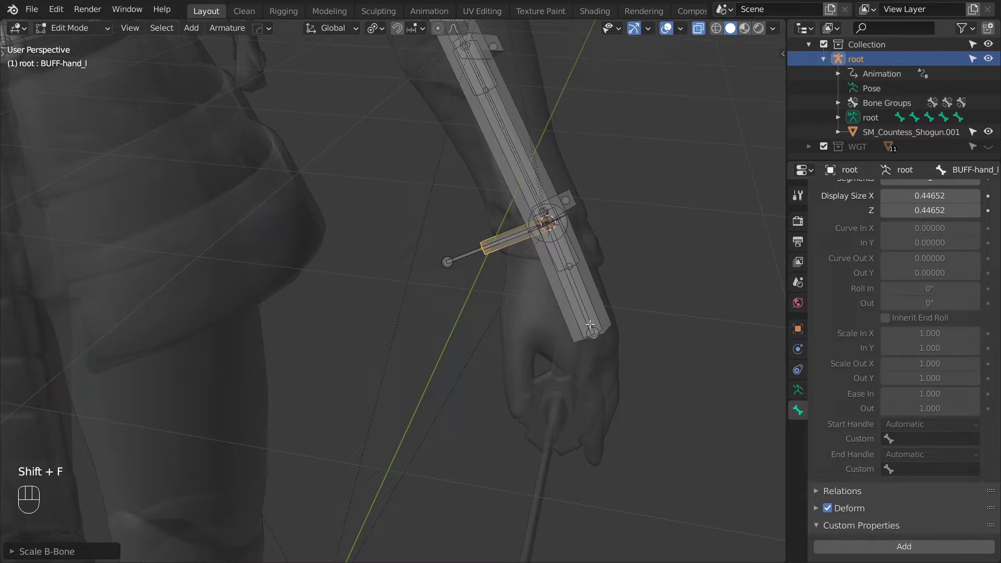
- Parent BUFF-hand_l to MCH-hand driver_l with its offset kept
shift+click(583, 305)
shift+click(583, 305)
key(ctrl+p)
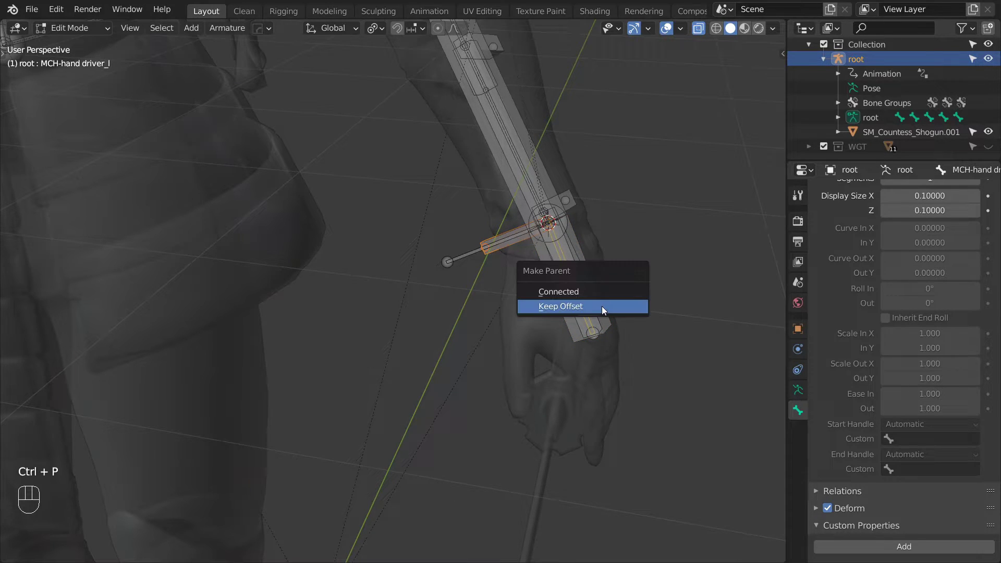
click(602, 305)
- In Pose Mode, add a constraint to hand_l that targets BUFF-hand_l
key(Tab)
click(464, 250)
click(471, 243)
shift+click(456, 252)
key(shift+ctrl+c)
click(456, 252)
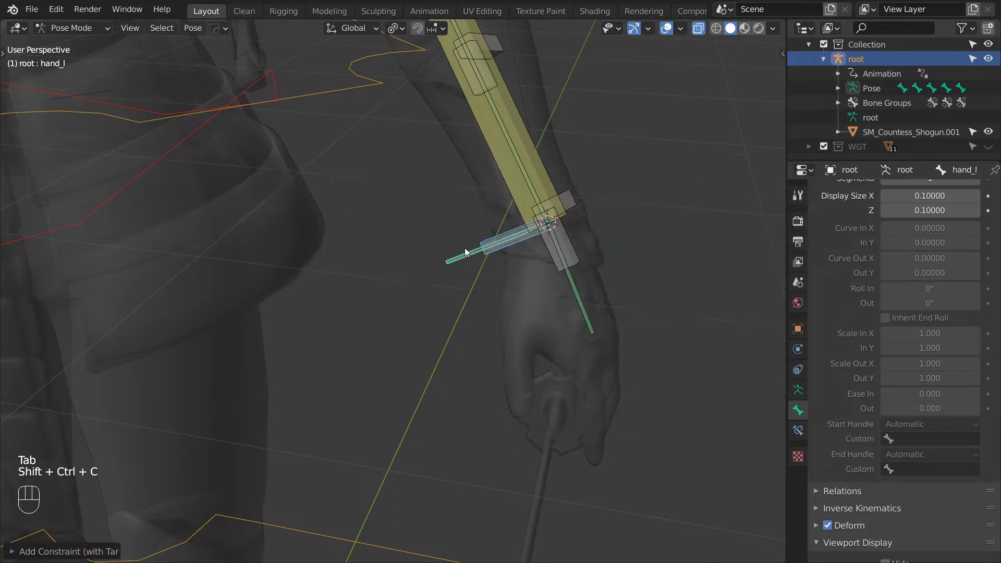
- Turn off X-ray in Pose Mode and test the arm deformation by moving and trial-rotating IK hand ctrl_l
scroll(461, 250, down, 2)
middle_drag(515, 230, 450, 240)
key(Tab)
key(alt+z)
key(Tab)
scroll(449, 240, down, 4)
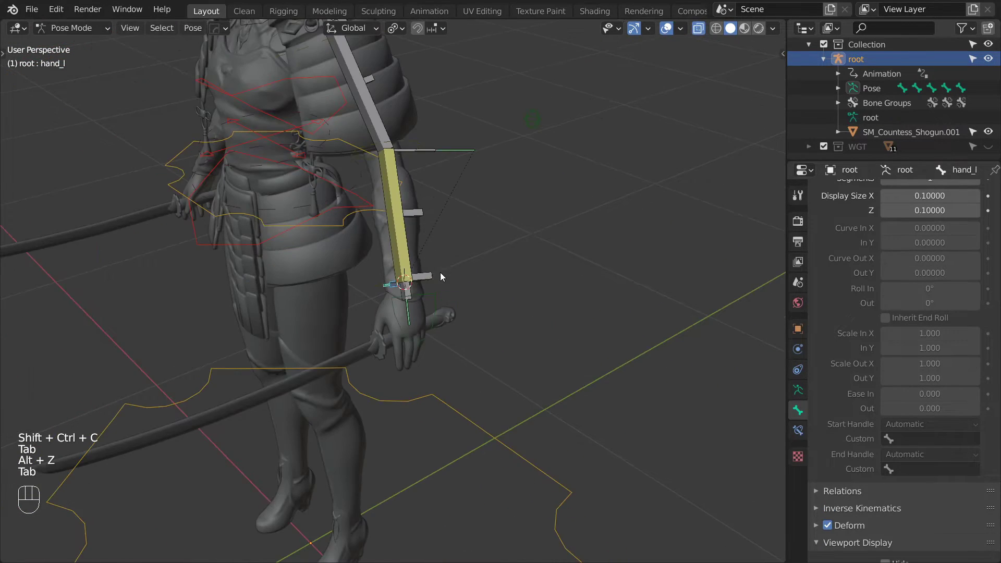
key(alt+z)
click(415, 308)
key(g)
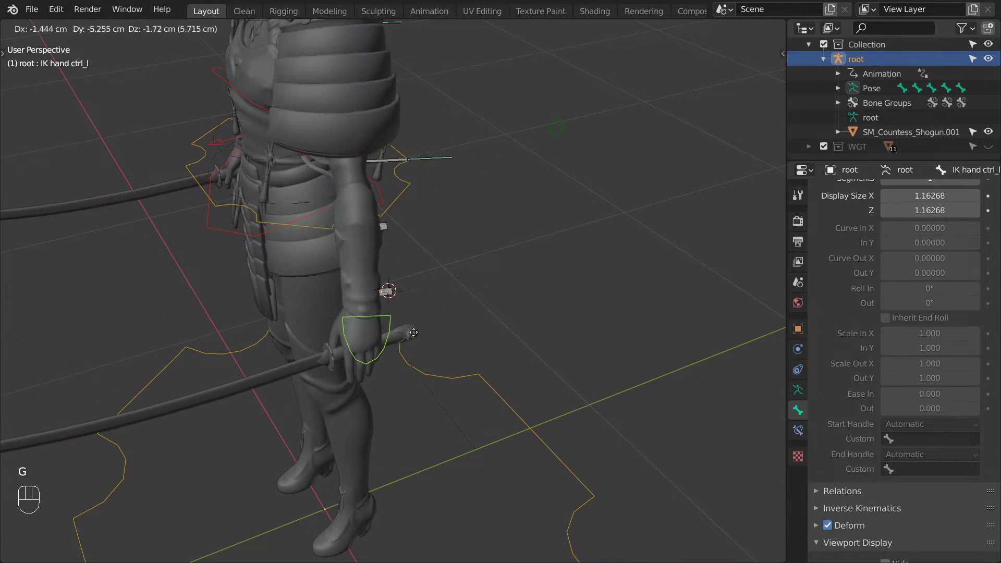
click(407, 293)
key(r)
key(r)
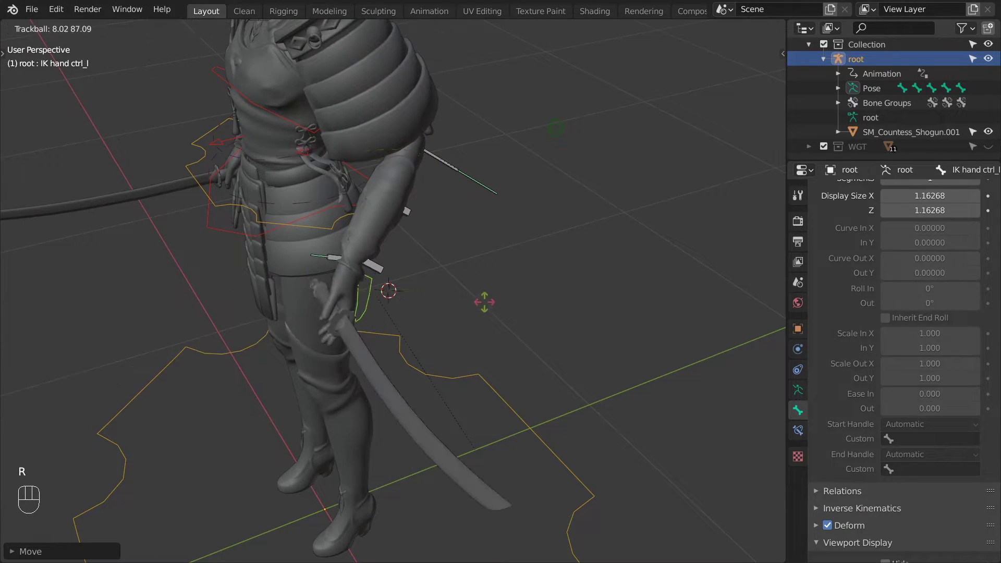
right_click(453, 297)
scroll(432, 274, down, 3)
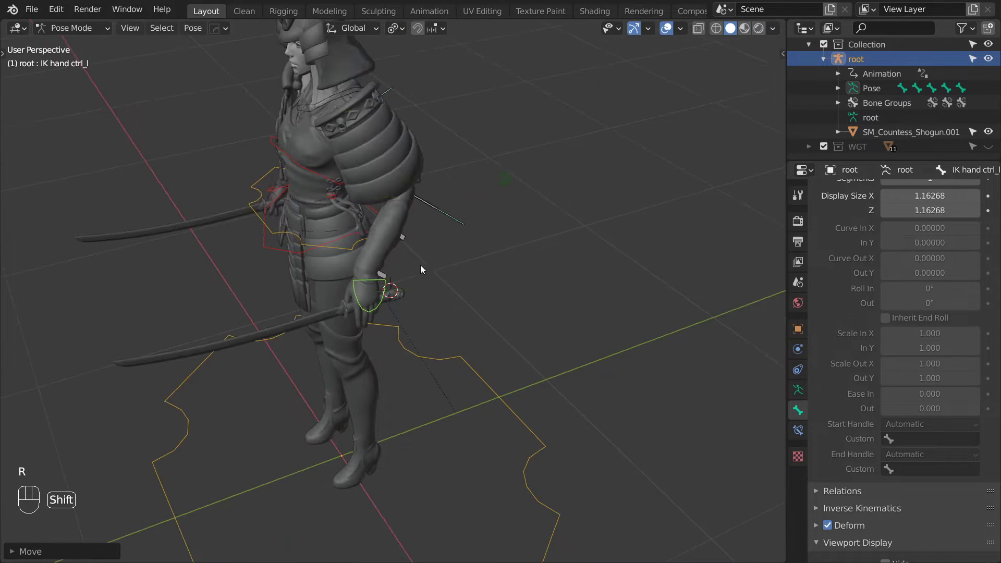
- Test the elbow direction by moving IK elbow pole_l, and clear its location
shift+middle_drag(421, 262, 427, 319)
click(505, 244)
mouse_move(514, 241)
middle_down()
mouse_move(555, 233)
mouse_move(527, 235)
middle_up()
key(g)
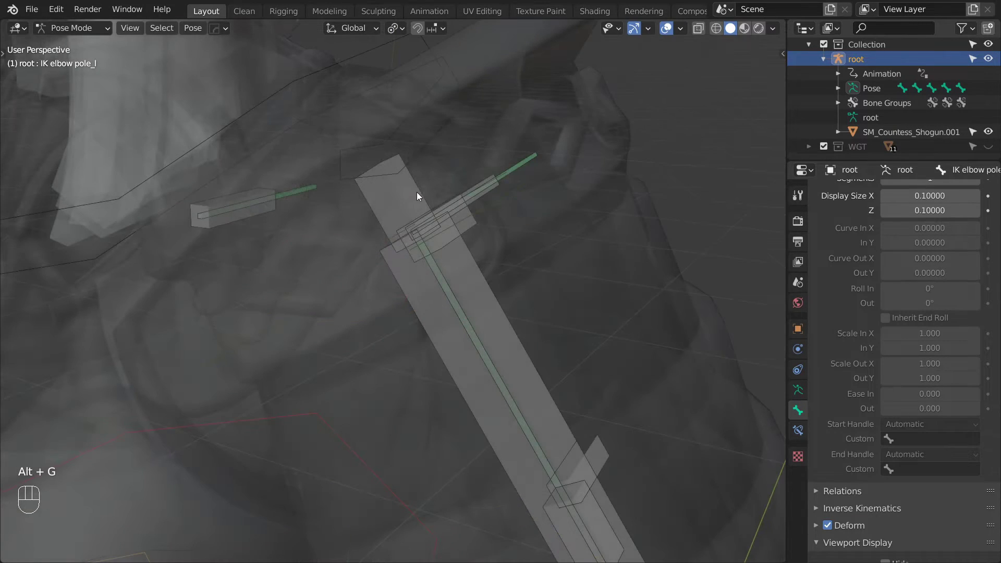
- Rename the upperarm_twist_01_l_temp bone as MCH-upperarm_twist_01_driver_l
click(418, 191)
shift+middle_drag(428, 199, 516, 242)
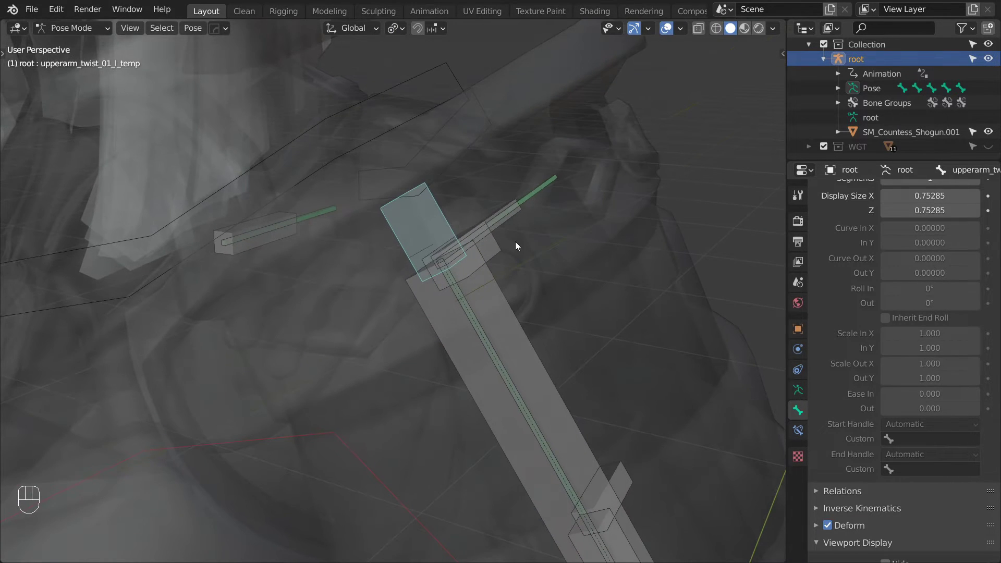
key(F2)
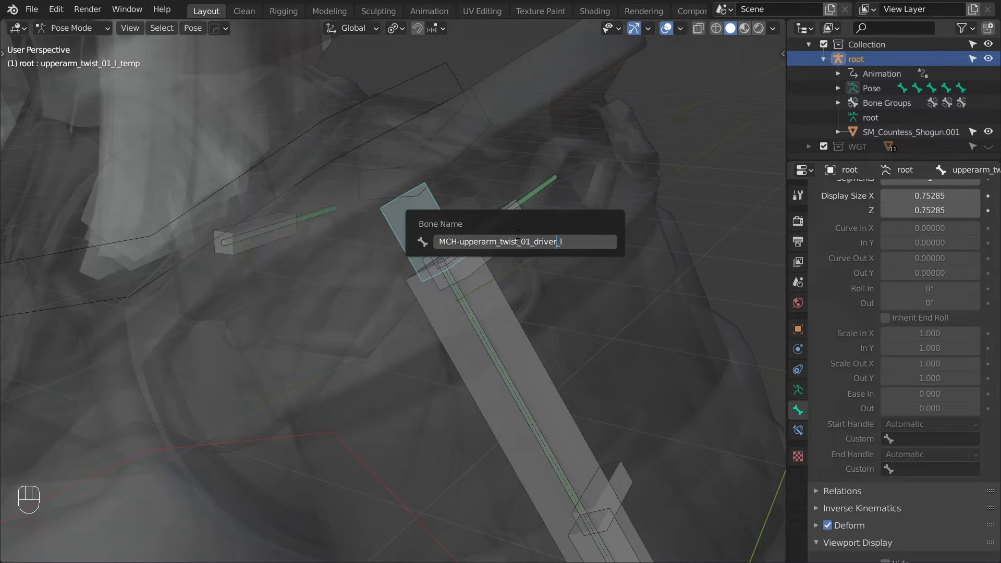
key(Return)
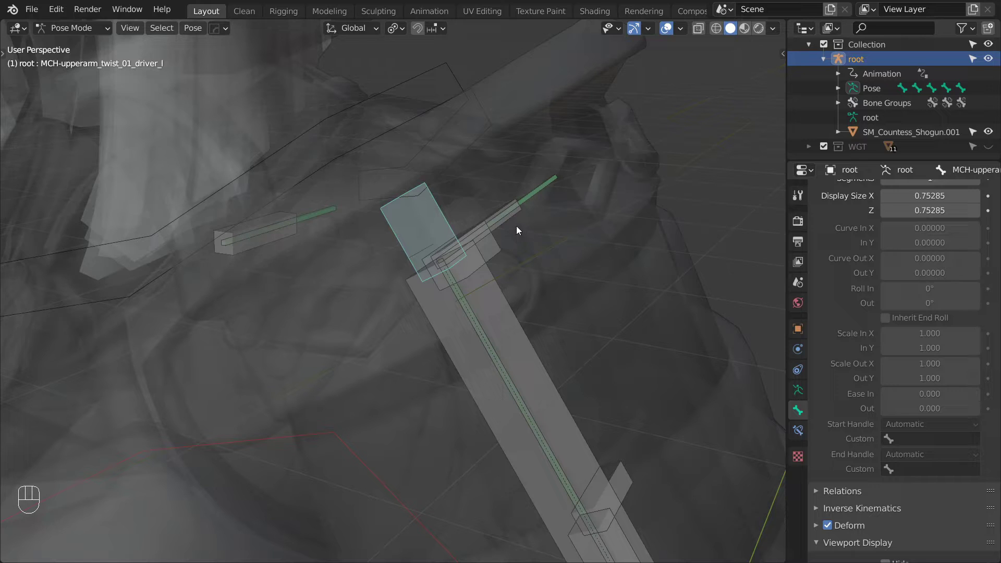
- Parent MCH-upperarm_twist_01_driver_l to clavicle ctrl_l in Edit Mode with its offset kept
shift+click(289, 192)
key(Tab)
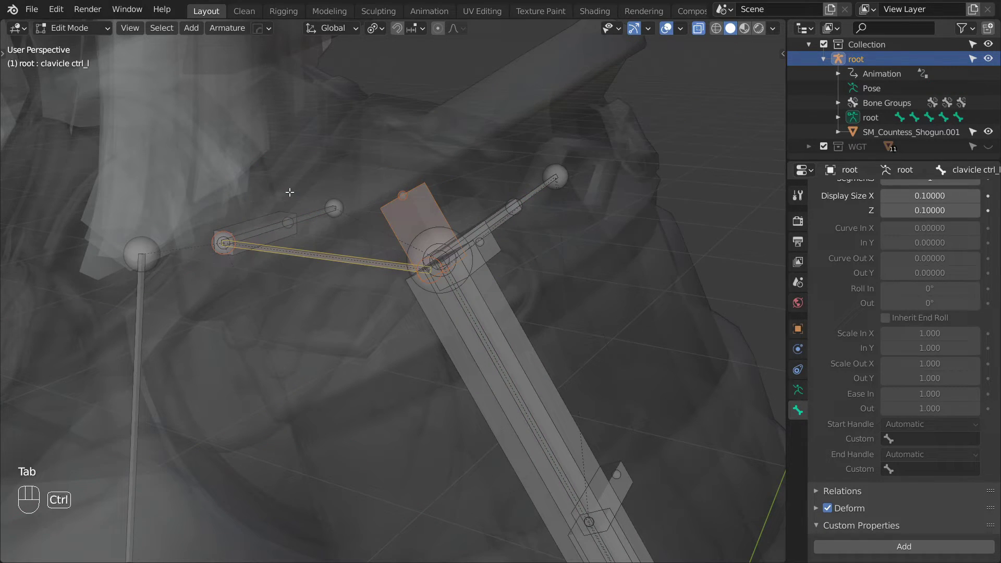
key(ctrl+p)
click(290, 192)
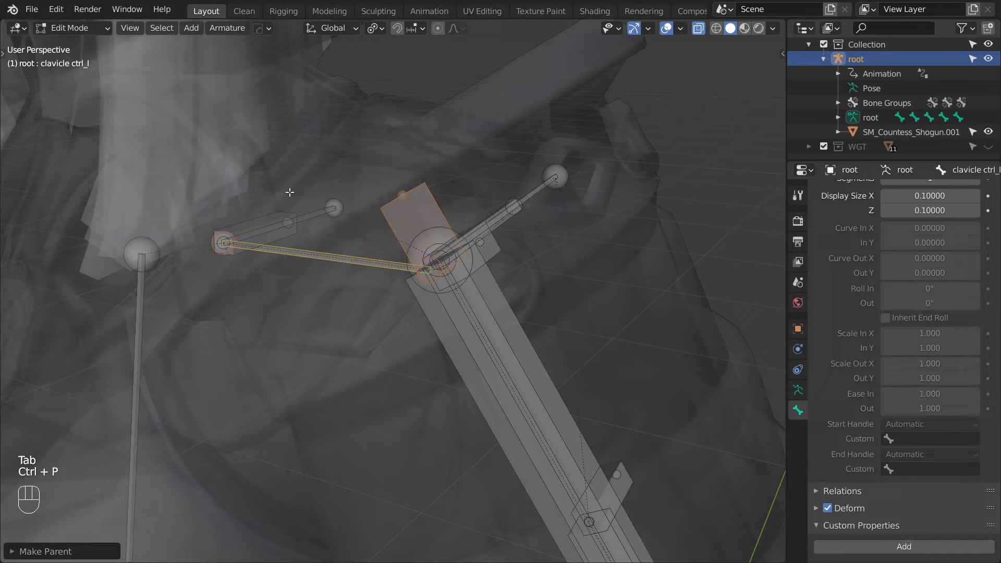
- Align the MCH-upperarm_twist_01_driver_l bone to MCH-upperarm driver_l
click(472, 312)
click(454, 279)
click(440, 215)
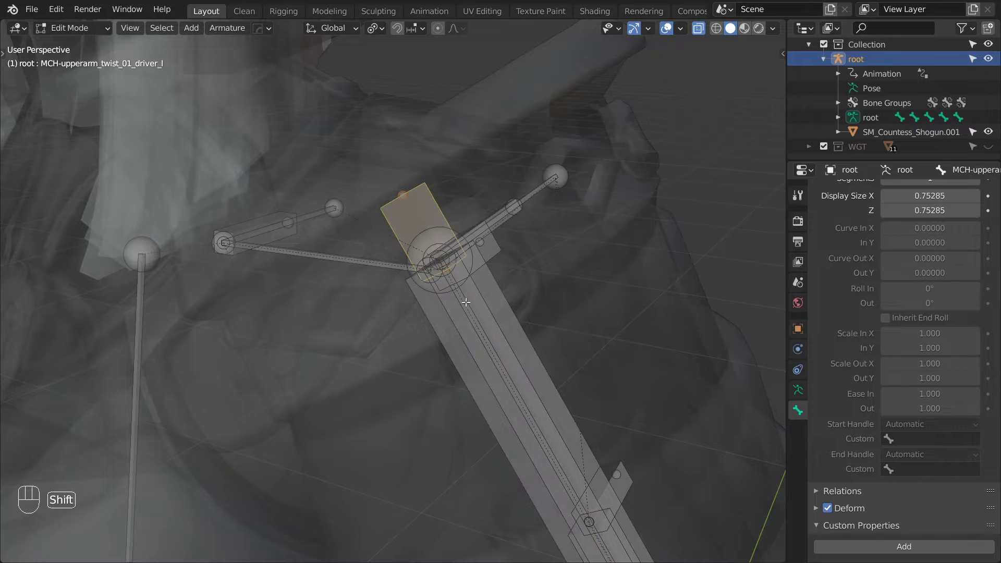
shift+click(476, 308)
shift+click(473, 313)
shift+click(505, 327)
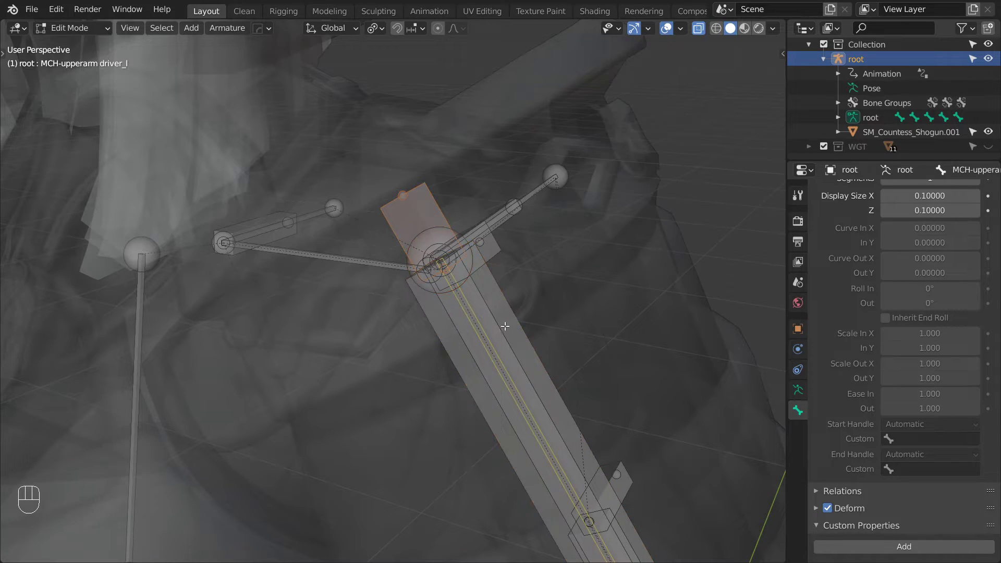
key(ctrl+alt+a)
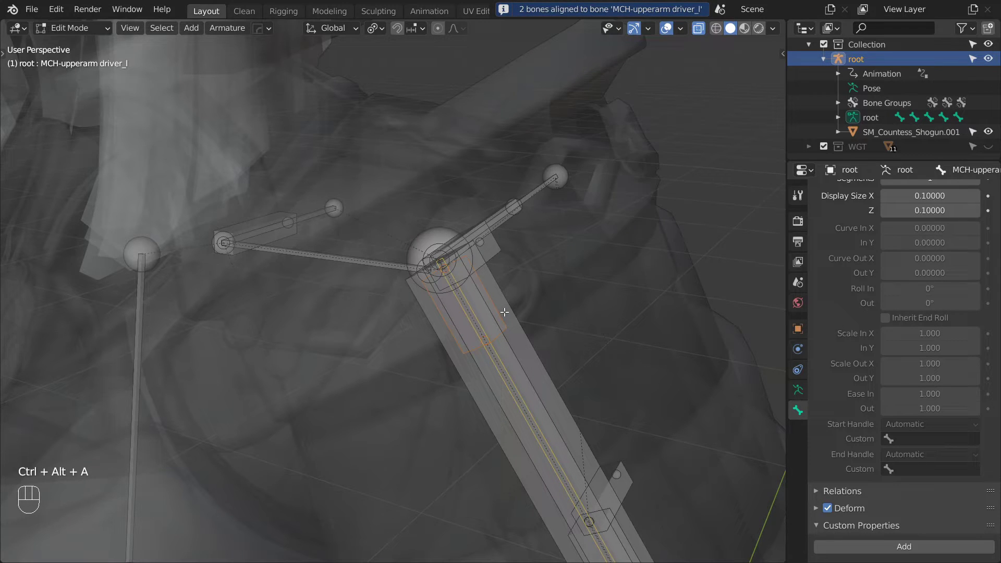
shift+middle_drag(506, 298, 457, 211)
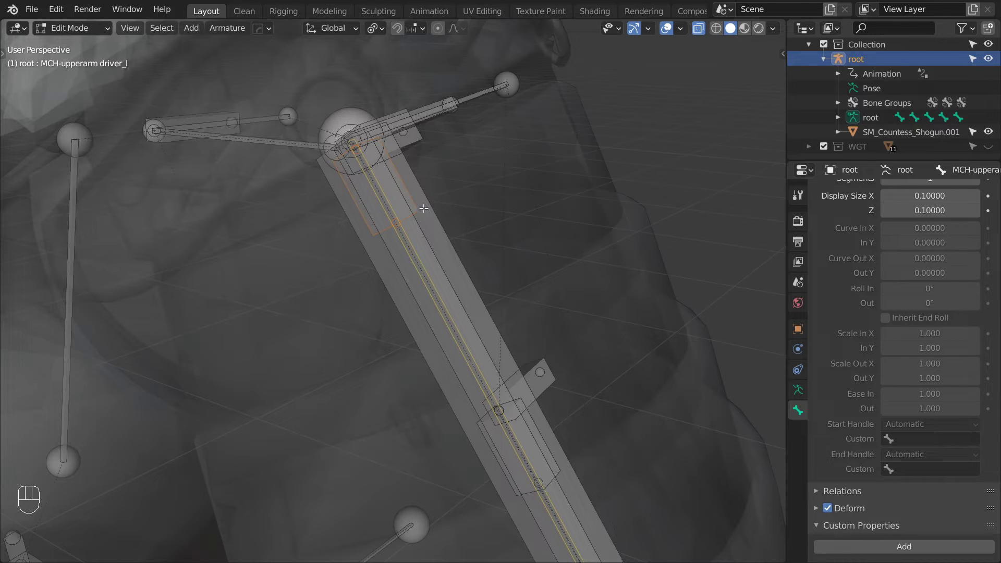
- In Pose Mode, add a Damped Track constraint to MCH-upperarm_twist_01_driver_l that targets MCH-lowerarm driver_l
key(ctrl+Tab)
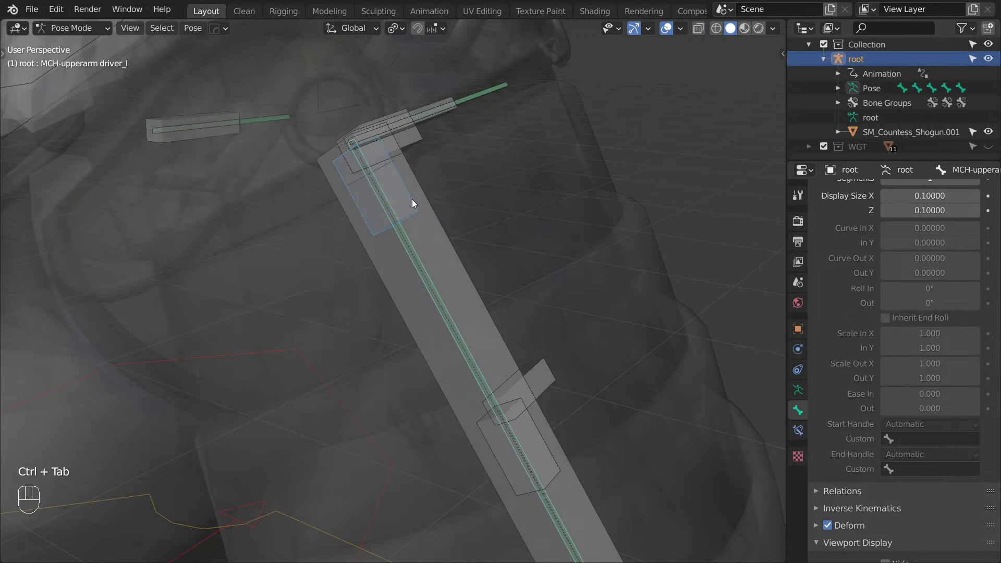
click(506, 480)
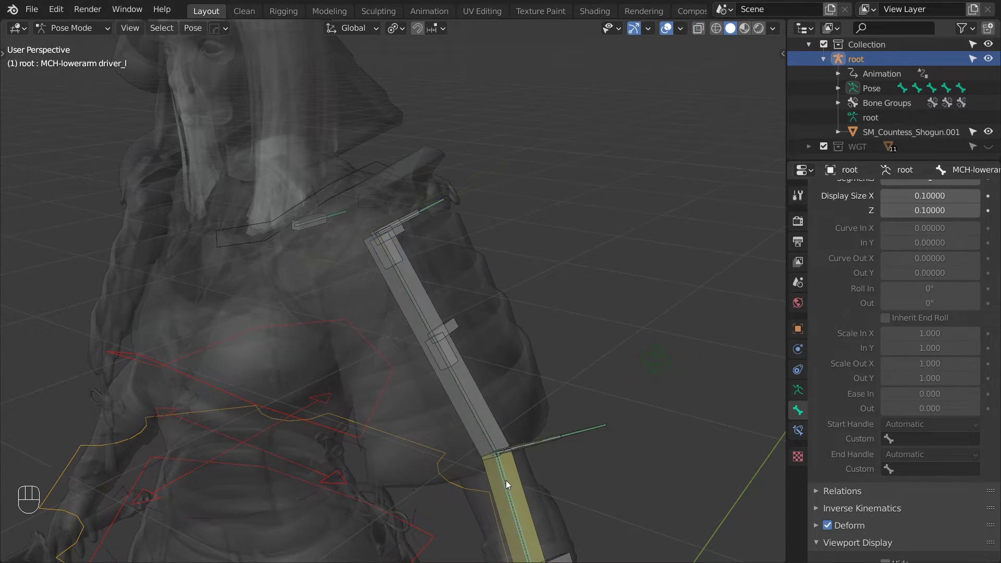
shift+click(393, 222)
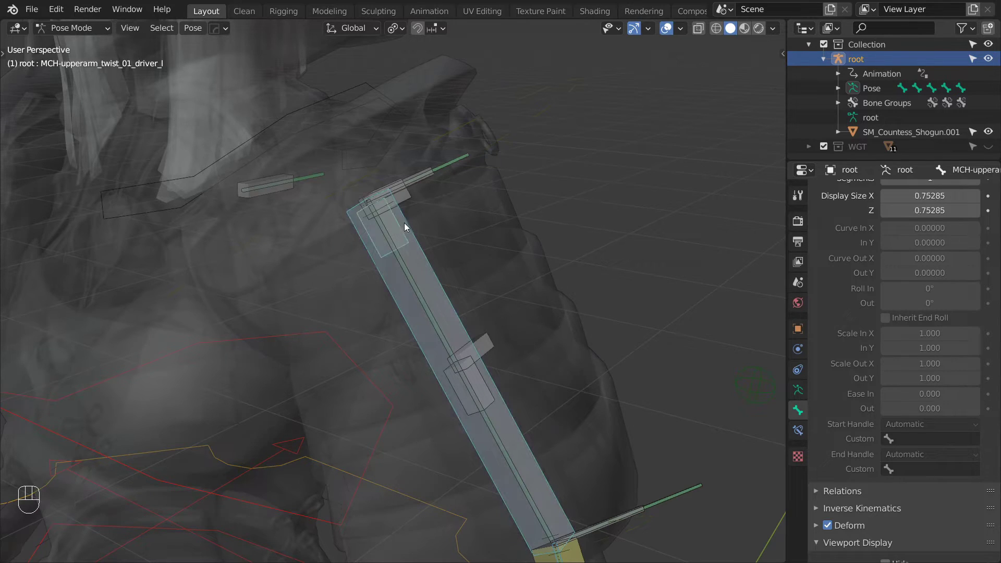
ctrl+click(420, 252)
key(shift+ctrl+c)
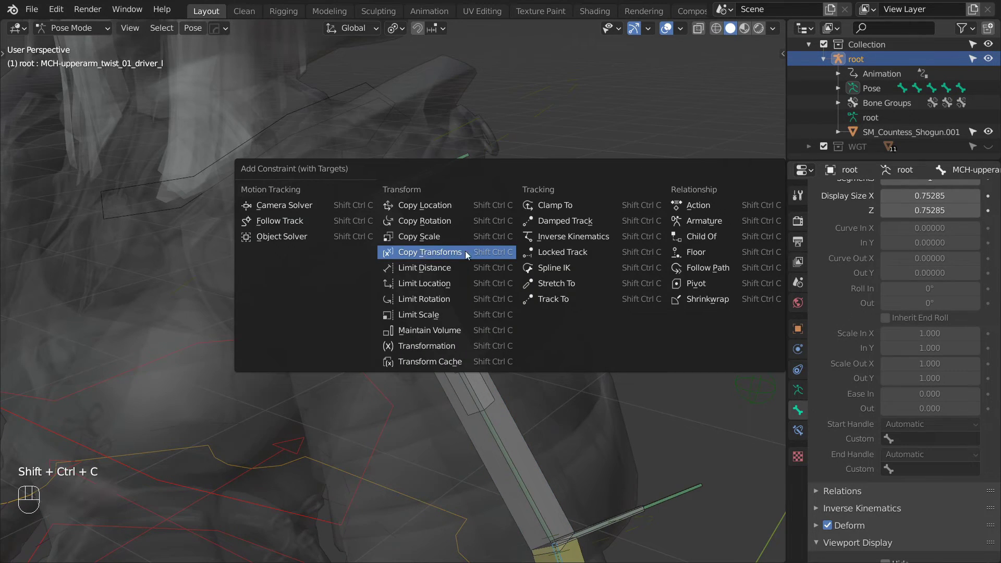
click(565, 220)
- Test the upper arm twist driver by freely rotating clavicle ctrl_l, and cancel the rotation
middle_drag(542, 220, 452, 130)
click(452, 134)
key(r)
key(r)
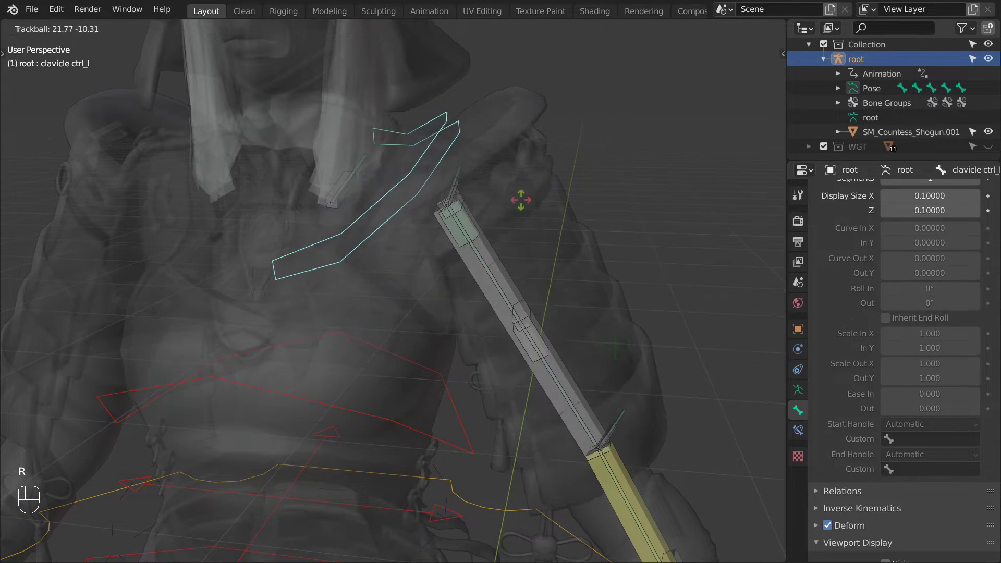
right_click(520, 180)
- Duplicate upperarm_twist_01_l in place in Edit Mode, shorten the copy, and enlarge its B-bone display size to about 1.32
middle_drag(521, 181, 408, 218)
scroll(386, 221, up, 2)
middle_drag(302, 227, 369, 236)
click(391, 235)
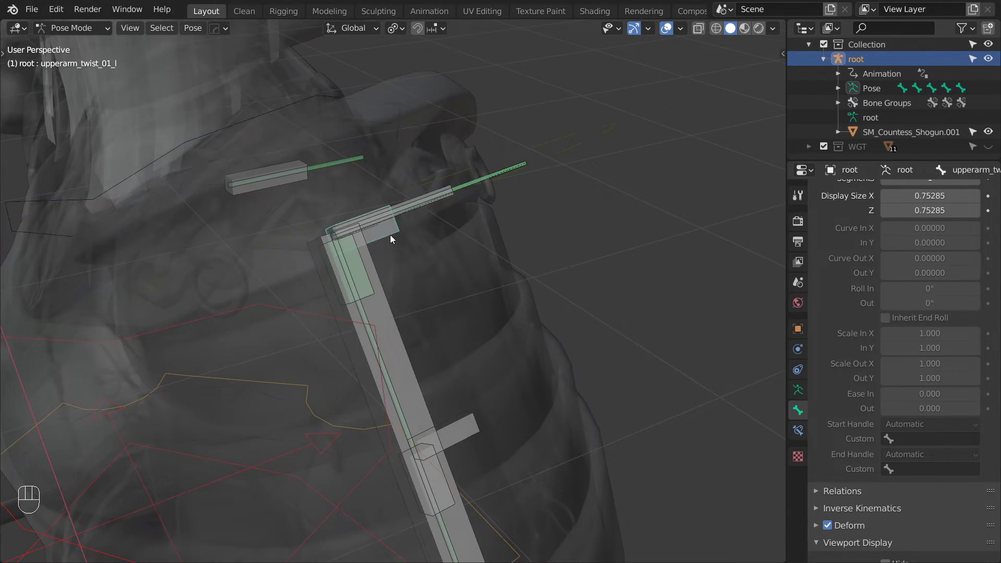
shift+middle_drag(443, 237, 493, 233)
key(Tab)
key(shift+d)
right_click(527, 219)
key(s)
click(494, 223)
key(ctrl+alt+s)
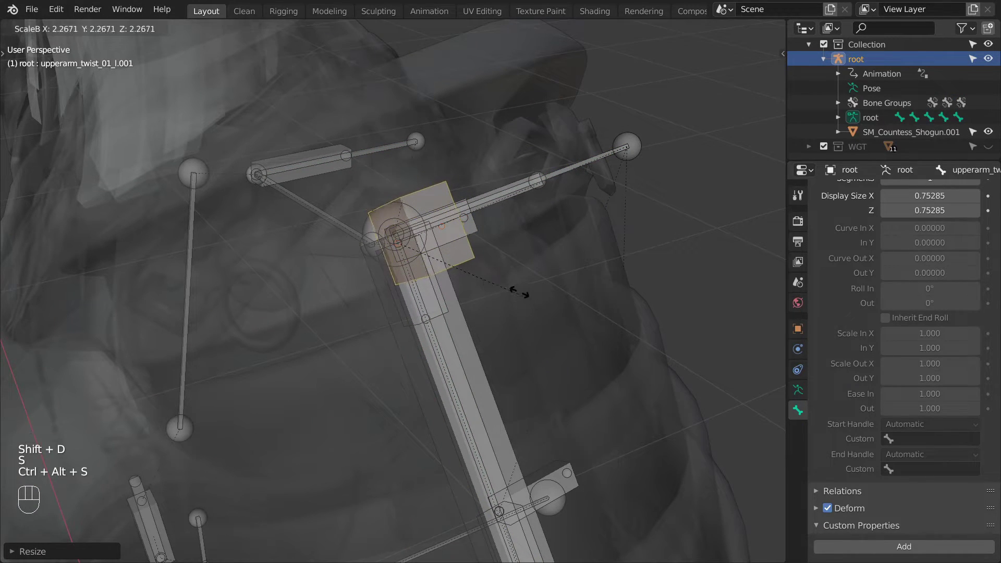
click(504, 281)
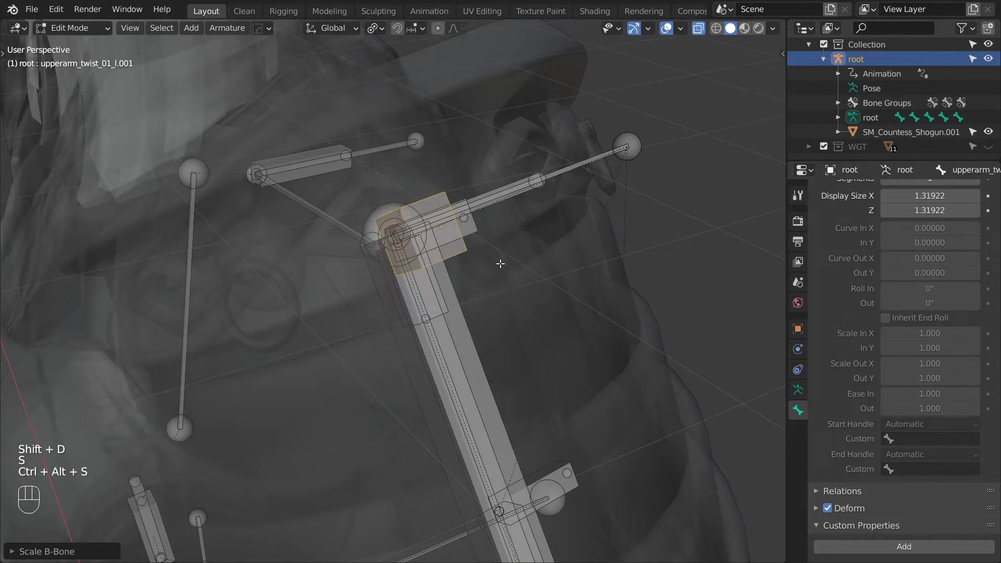
- Rename the duplicated bone as BUFF-upperarm_twist_01_l
key(F2)
text(F)
text(-upperarm_twist_01_l)
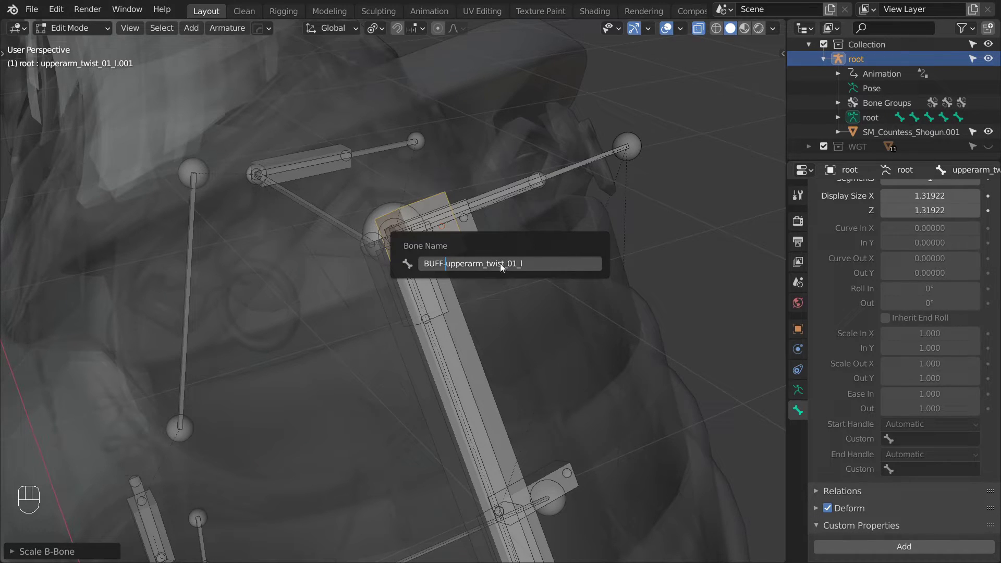
key(Return)
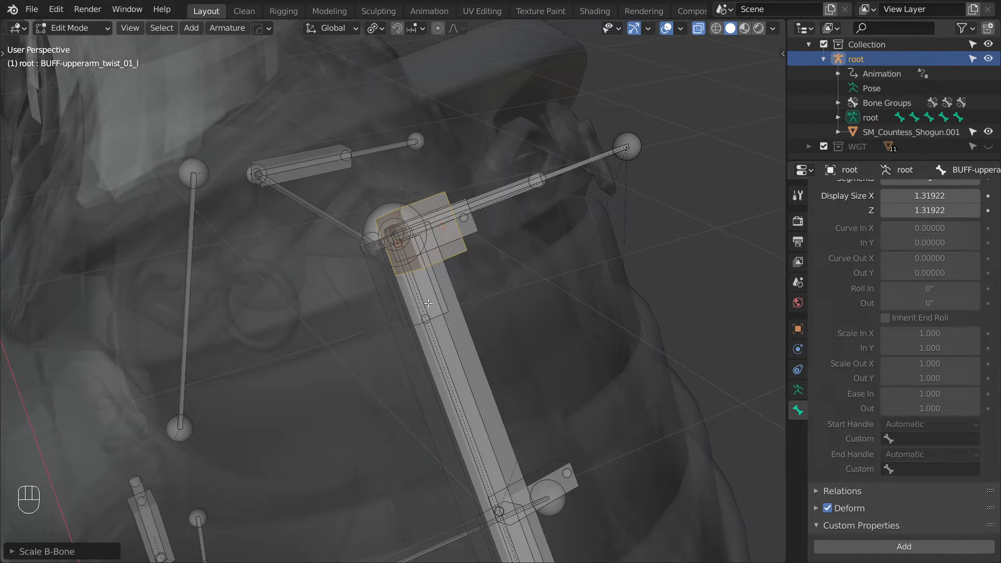
- Parent BUFF-upperarm_twist_01_l to MCH-upperarm_twist_01_driver_l with its offset kept
shift+click(438, 298)
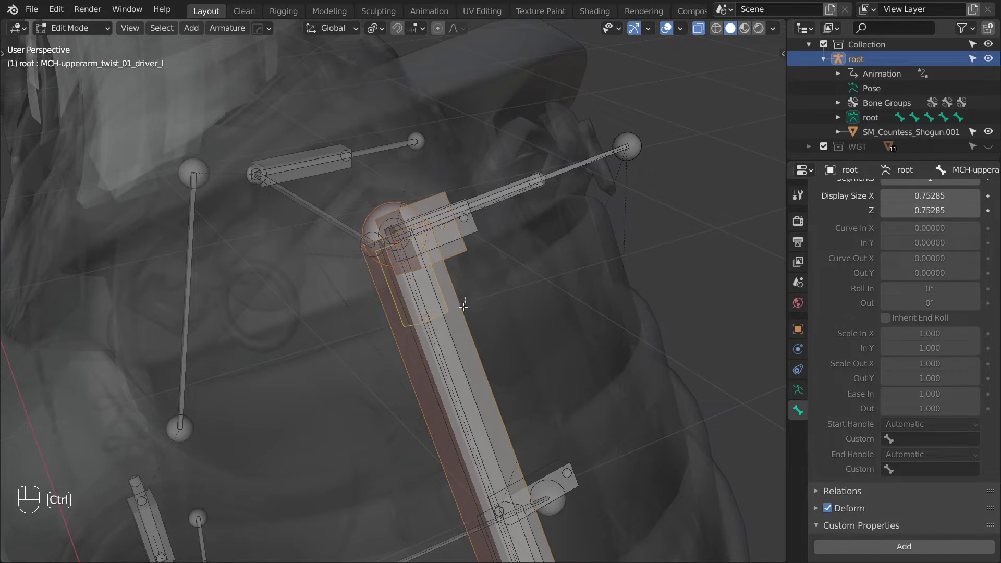
key(ctrl+p)
click(458, 324)
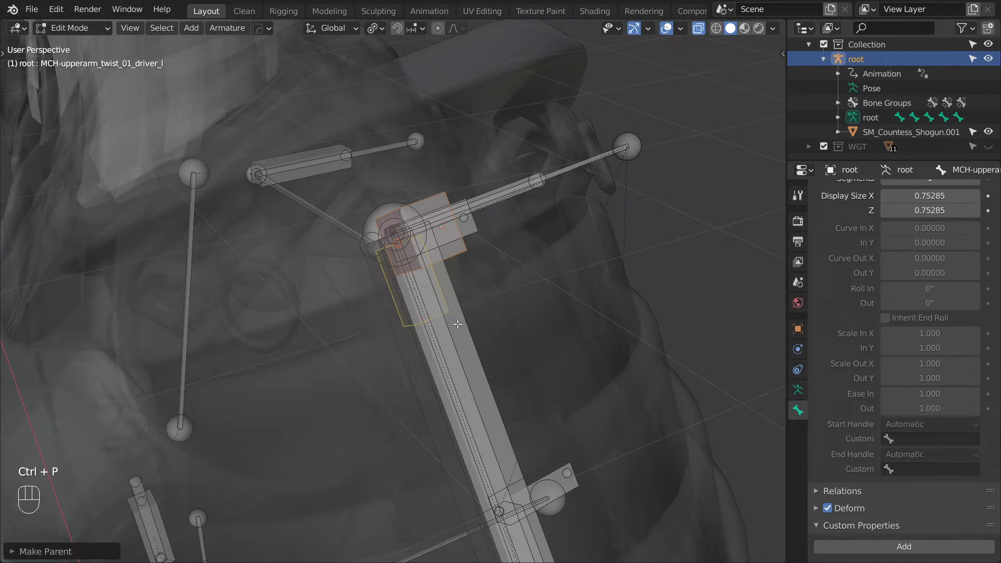
- In Pose Mode, add a Copy Transforms constraint to upperarm_twist_01_l that targets BUFF-upperarm_twist_01_l
key(ctrl+Tab)
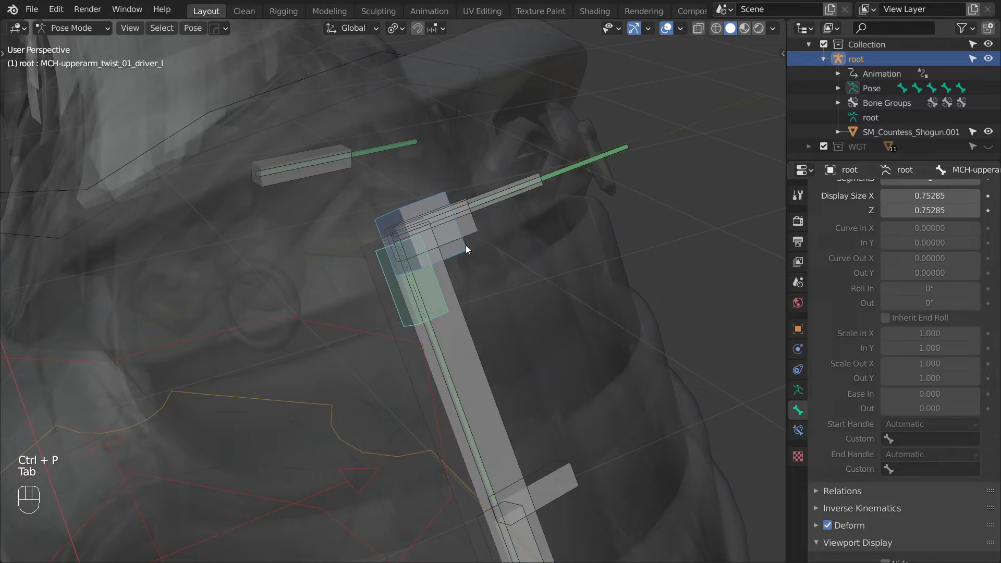
shift+click(465, 245)
key(shift+ctrl+c)
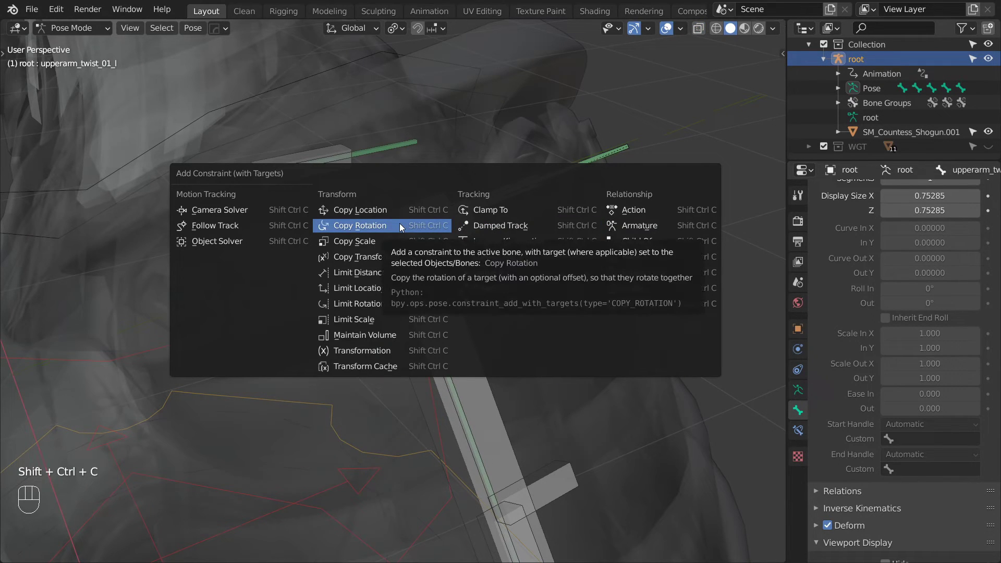
click(387, 256)
- Turn off X-ray and test the upper arm deformation by moving IK elbow pole_l
scroll(473, 284, down, 6)
middle_drag(458, 328, 562, 328)
key(Tab)
key(alt+z)
key(Tab)
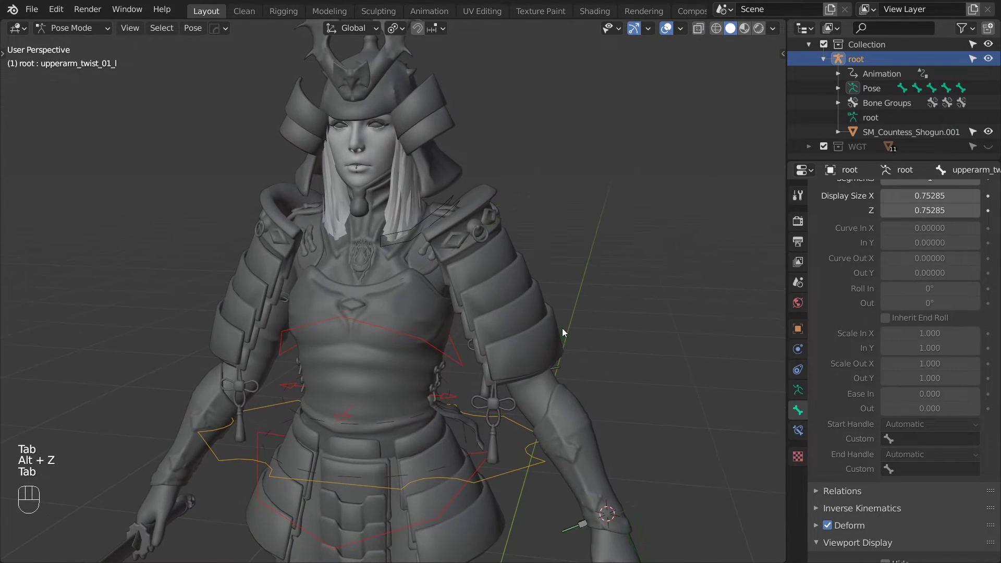
click(564, 328)
key(g)
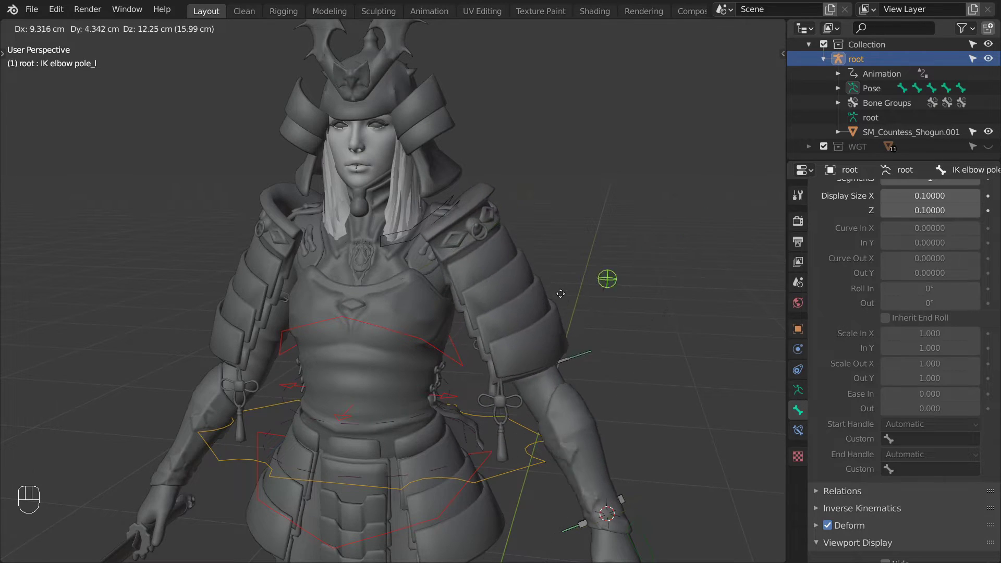
click(615, 306)
- Turn X-ray back on and delete the upperarm_twist_02_l_temp bone in Edit Mode
middle_drag(512, 325, 455, 291)
key(Tab)
key(alt+z)
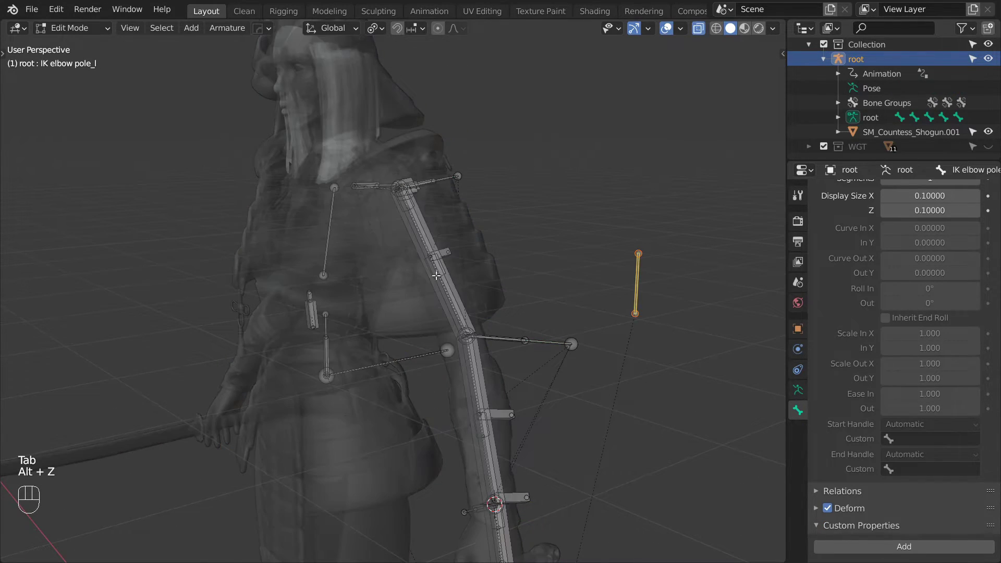
click(441, 267)
key(g)
click(441, 266)
key(x)
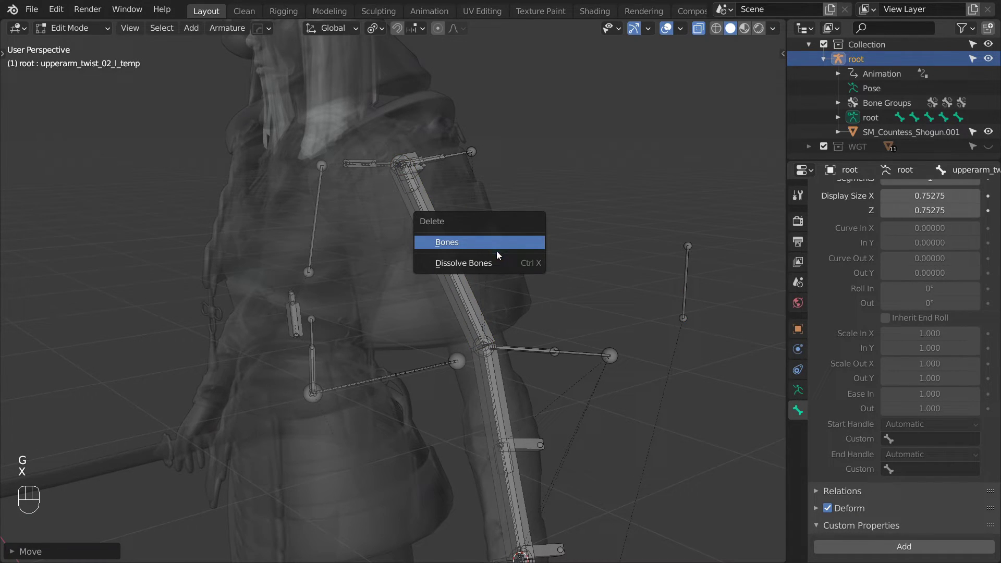
click(496, 246)
- Hide the bones overlapping the left arm drivers in Edit Mode to expose MCH-lowerarm driver_l
click(458, 247)
key(KP_Decimal)
shift+click(424, 158)
shift+click(414, 157)
key(h)
click(367, 438)
key(h)
key(h)
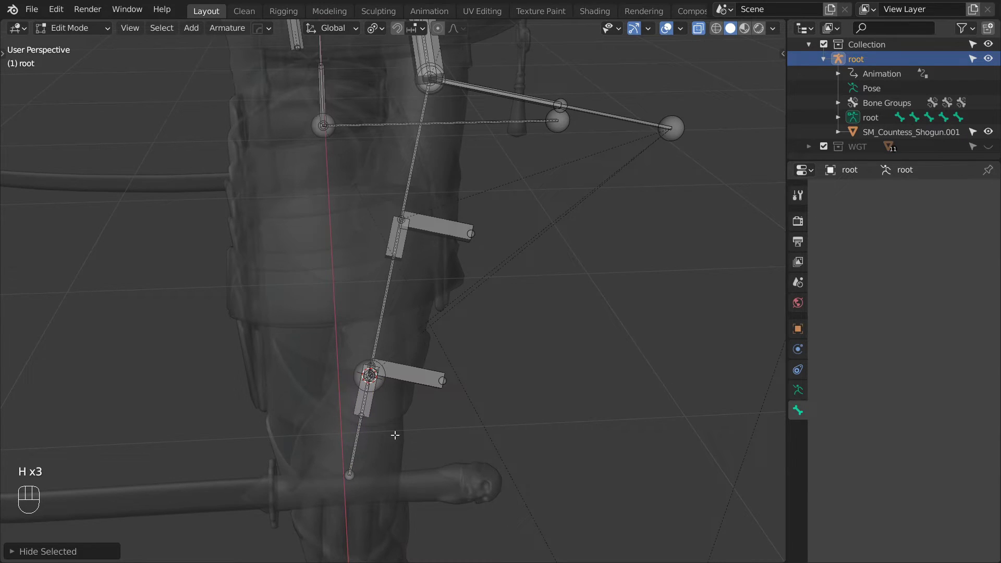
- Set MCH-lowerarm driver_l to 3 bendy bone segments with Ease In and Ease Out at 0
click(385, 293)
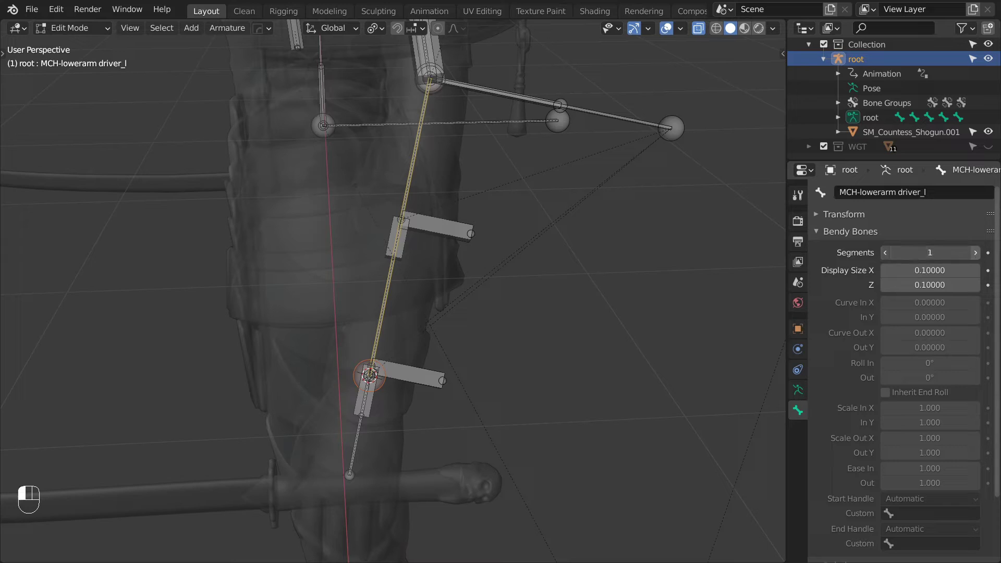
click(976, 253)
click(976, 253)
drag(937, 465, 937, 483)
text(0)
key(Return)
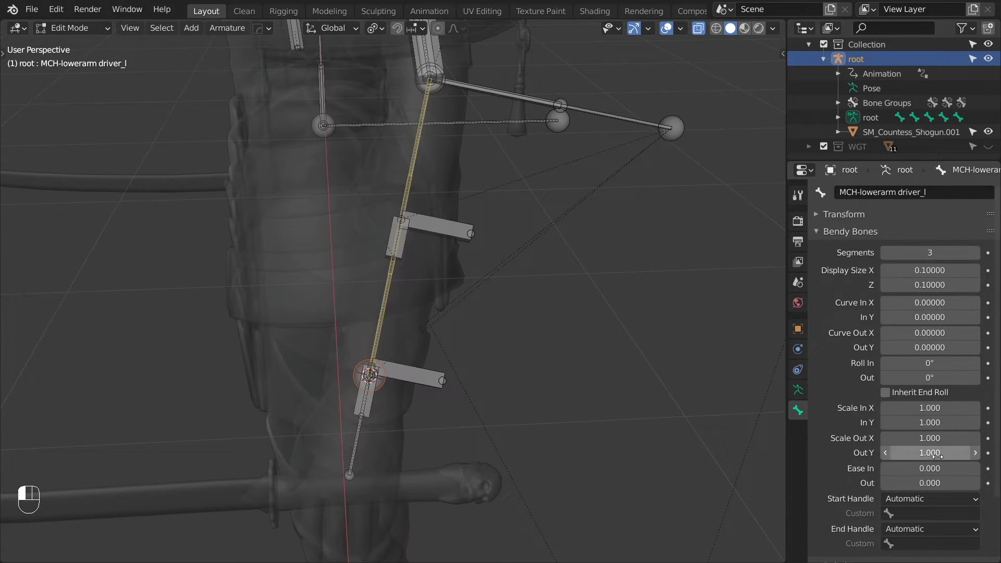
- Duplicate MCH-hand driver_l in place, shorten the copy, and enlarge its B-bone display size to about 0.96
middle_drag(501, 239, 514, 148)
scroll(509, 140, up, 3)
shift+middle_drag(479, 107, 428, 175)
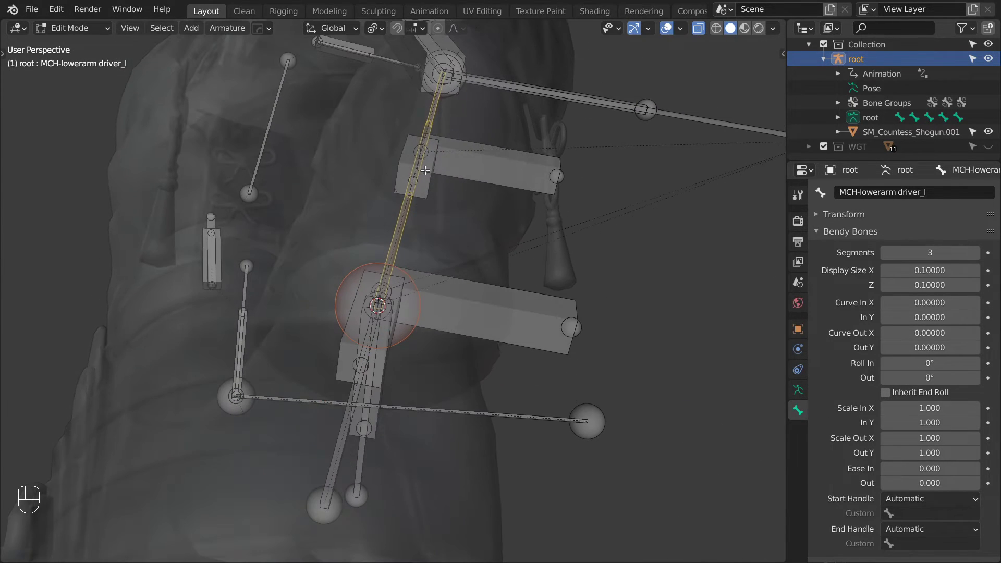
middle_drag(401, 367, 385, 242)
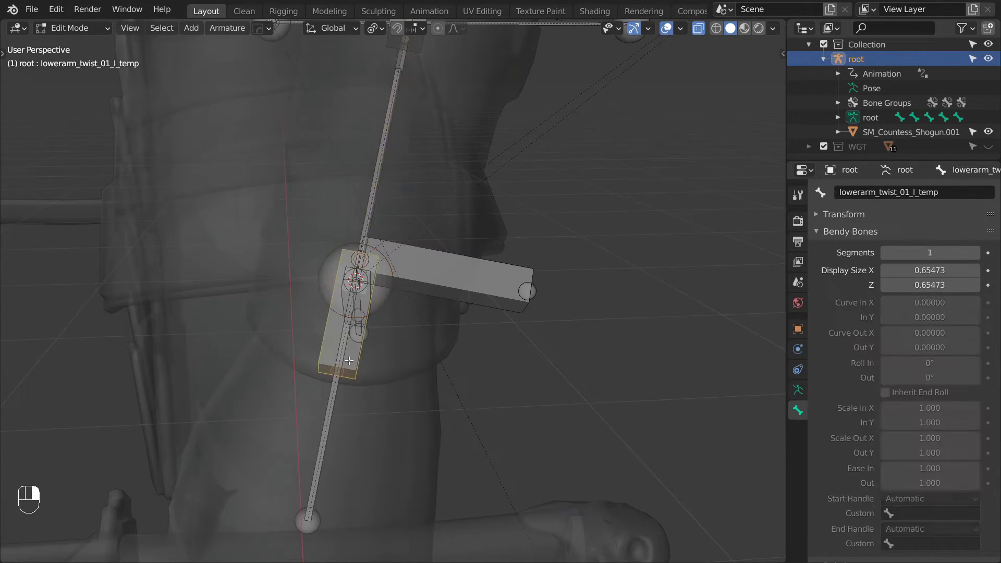
middle_drag(349, 361, 353, 376)
click(337, 420)
middle_drag(337, 420, 380, 382)
key(shift+d)
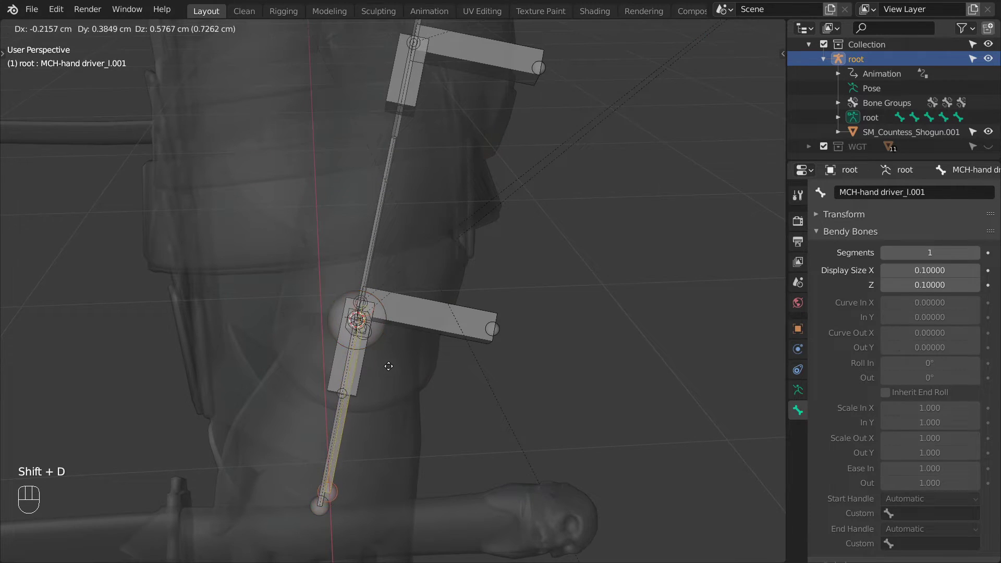
right_click(398, 410)
key(s)
click(387, 327)
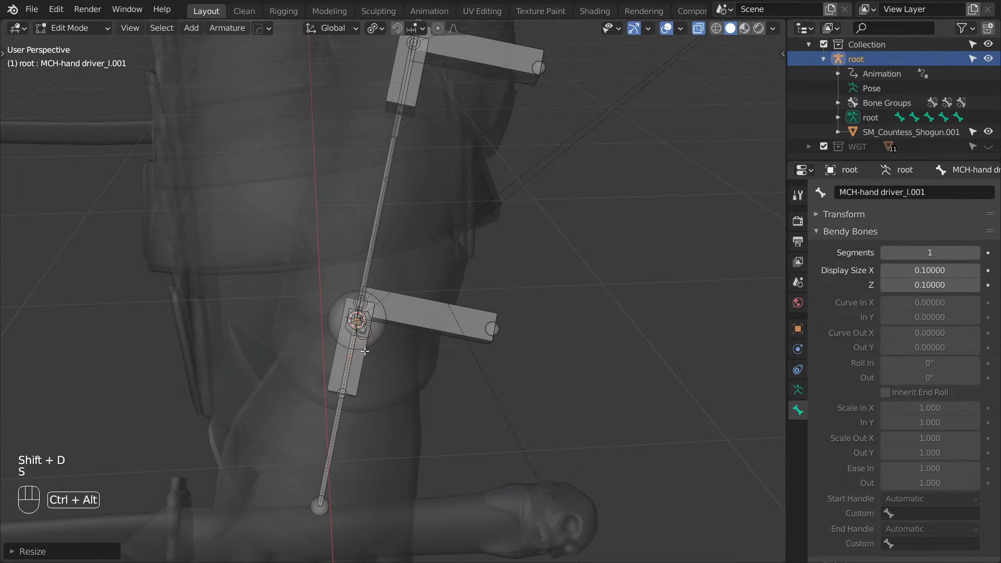
key(ctrl+alt+s)
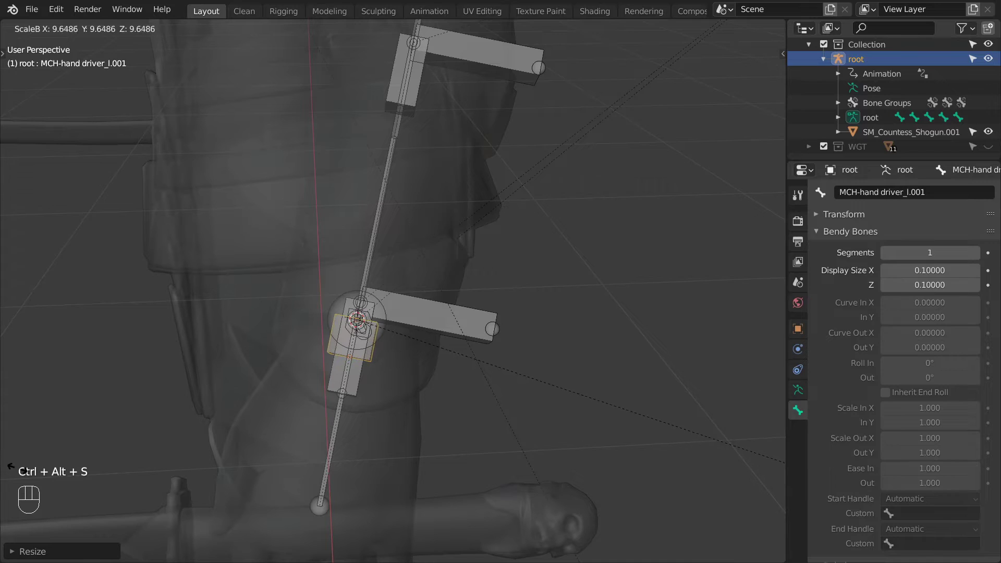
click(1, 417)
- Rename the duplicated hand bone as MCH-lowerarm end handle_l
key(F2)
text(MCH-lowerarm end handle_l)
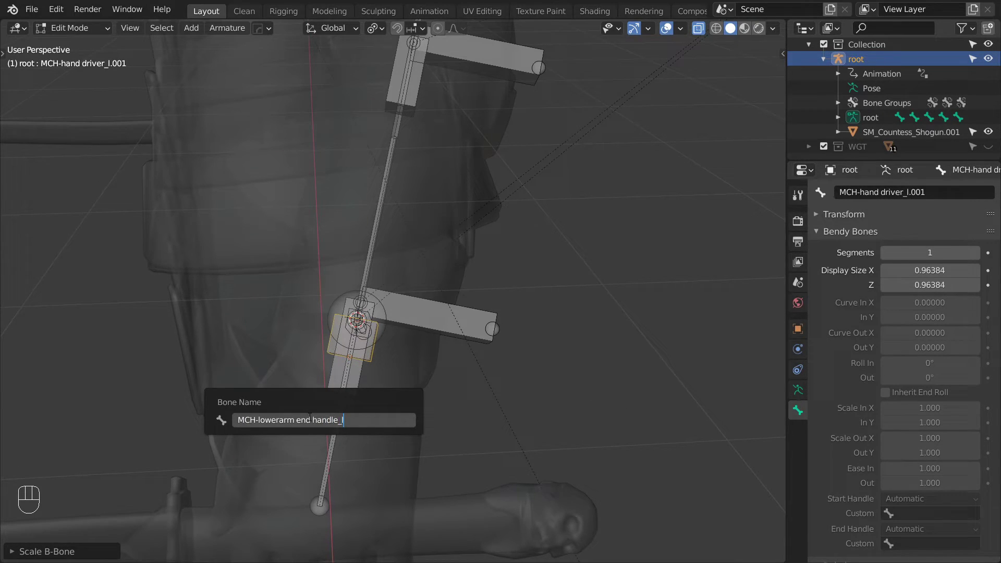
key(Return)
- Parent MCH-lowerarm end handle_l to MCH-hand driver_l with its offset kept
key(ctrl+z)
key(ctrl+z)
key(ctrl+z)
key(ctrl+z)
shift+click(328, 427)
key(ctrl+p)
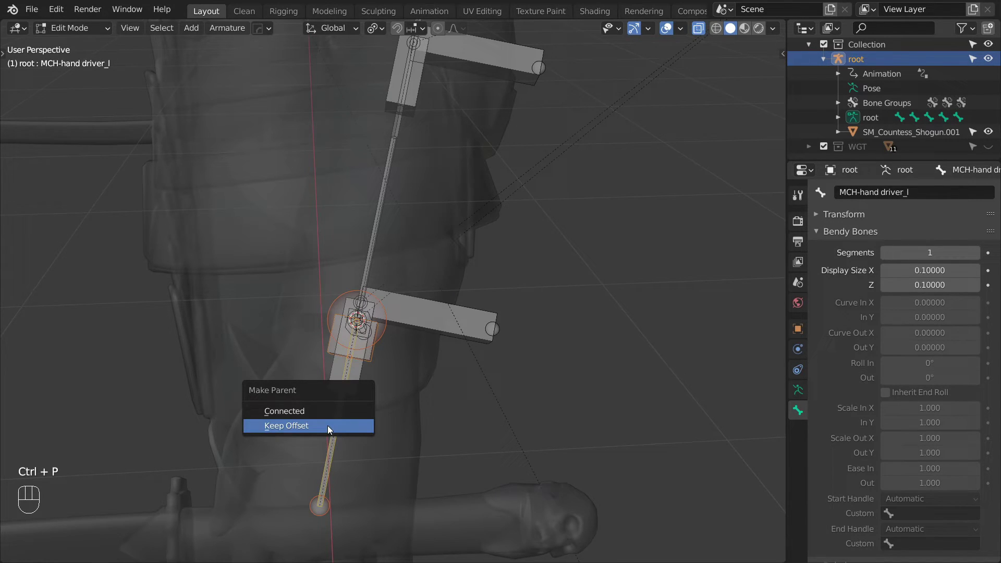
click(329, 427)
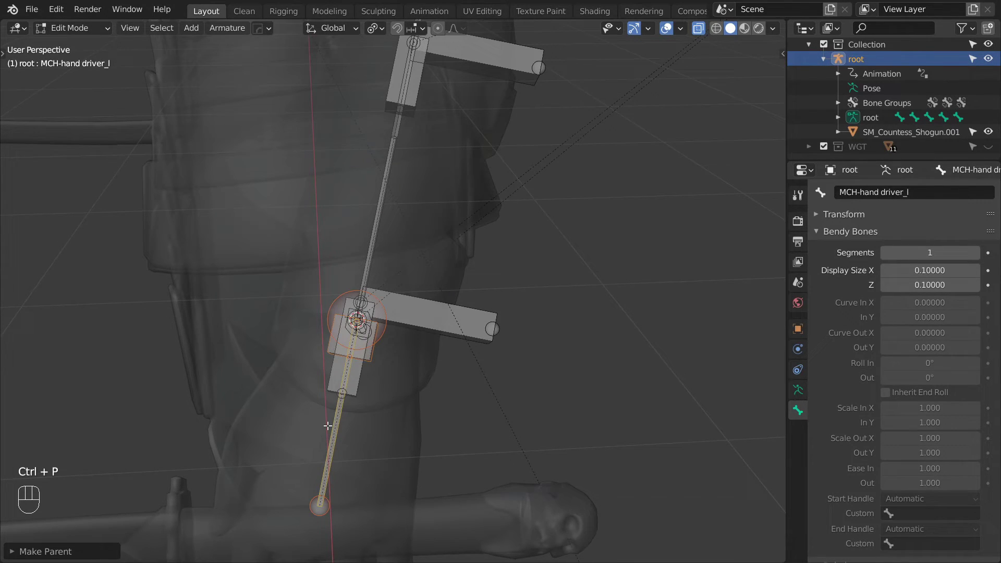
- Align the MCH-lowerarm end handle_l bone to MCH-lowerarm driver_l
click(331, 349)
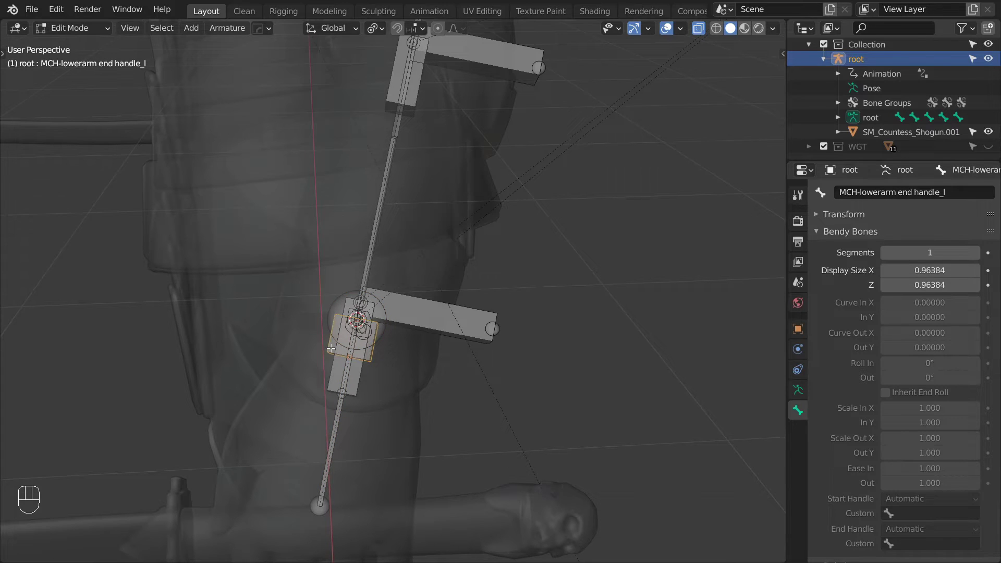
shift+click(375, 245)
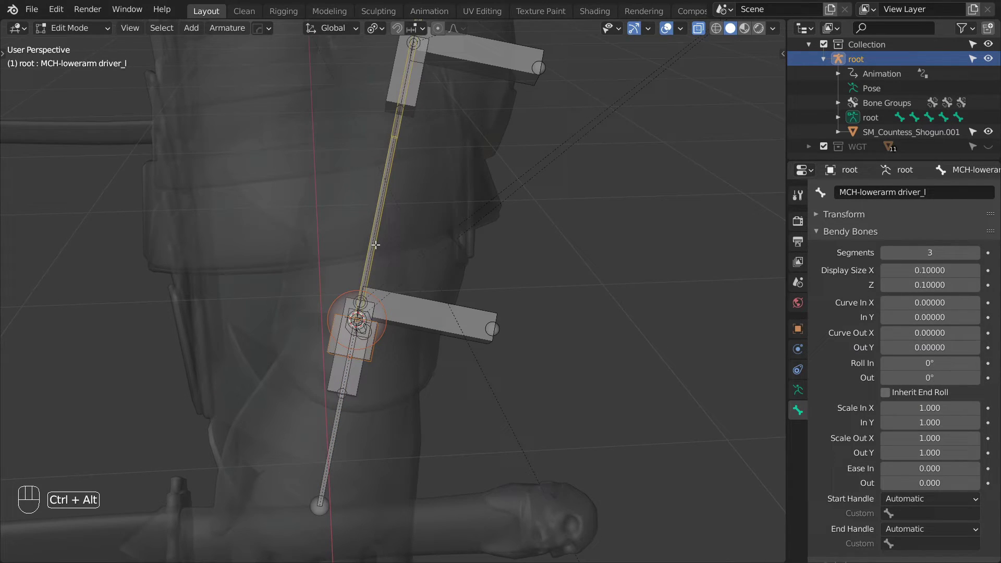
key(ctrl+alt+a)
click(372, 360)
click(371, 360)
shift+middle_drag(357, 382, 345, 381)
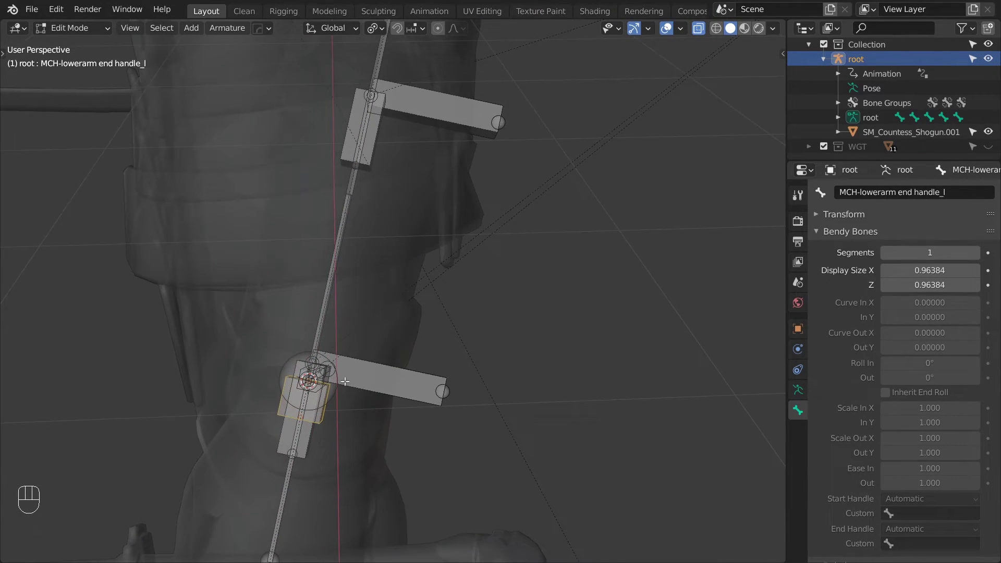
- In Pose Mode, hide MCH-IK lowerarm_l and set the bendy bone End Handle of MCH-lowerarm driver_l to Tangent
click(327, 296)
scroll(331, 282, up, 3)
middle_drag(331, 282, 390, 256)
key(ctrl+Tab)
click(418, 322)
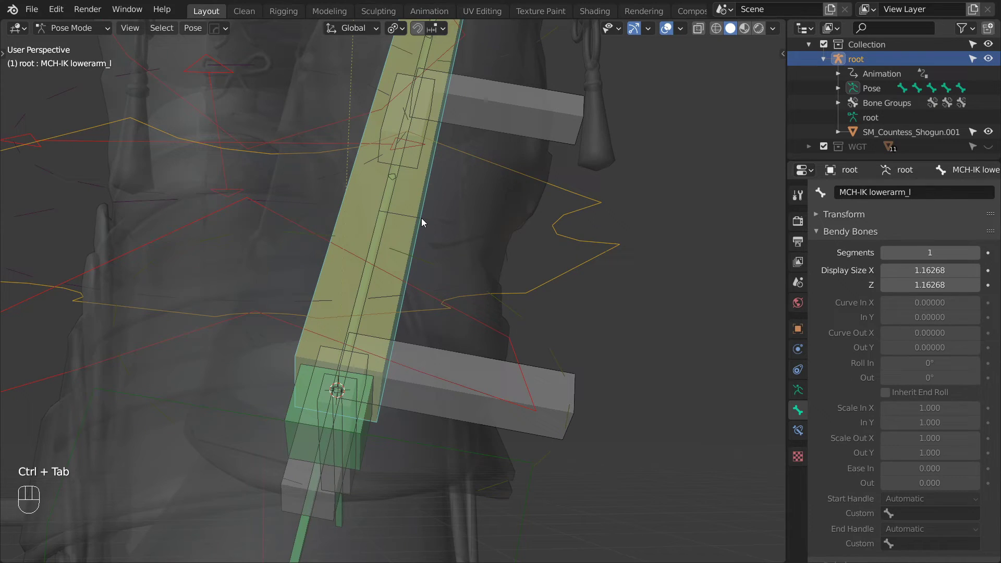
key(h)
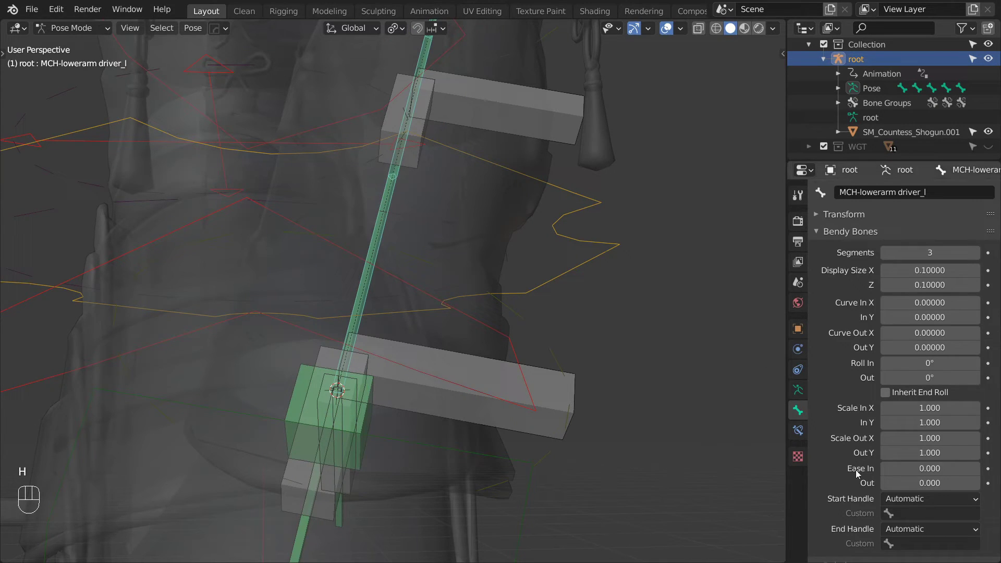
click(921, 528)
click(892, 466)
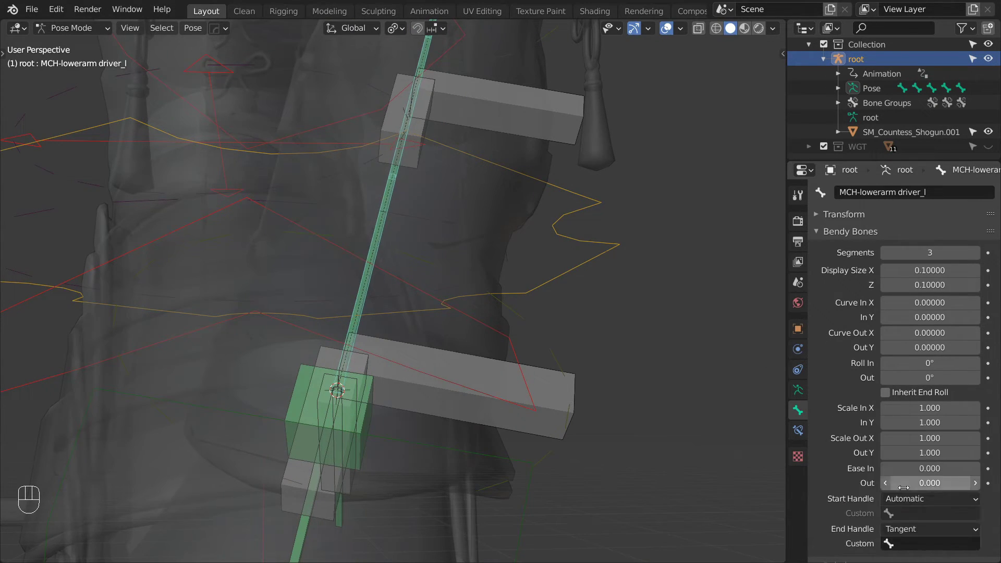
- Set MCH-lowerarm end handle_l as the custom end handle of the MCH-lowerarm driver_l bendy bone
scroll(919, 502, down, 2)
click(919, 502)
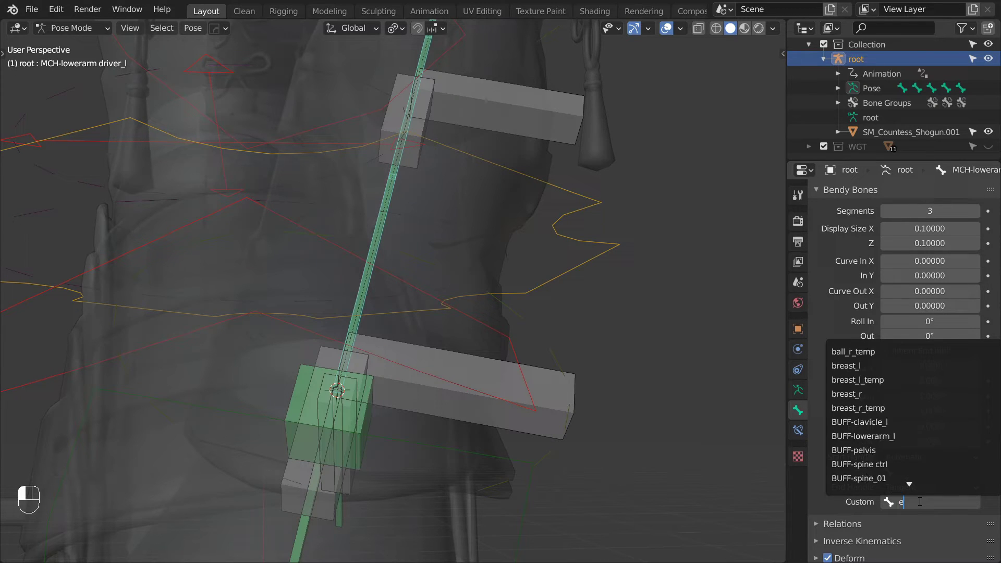
text(end)
key(Return)
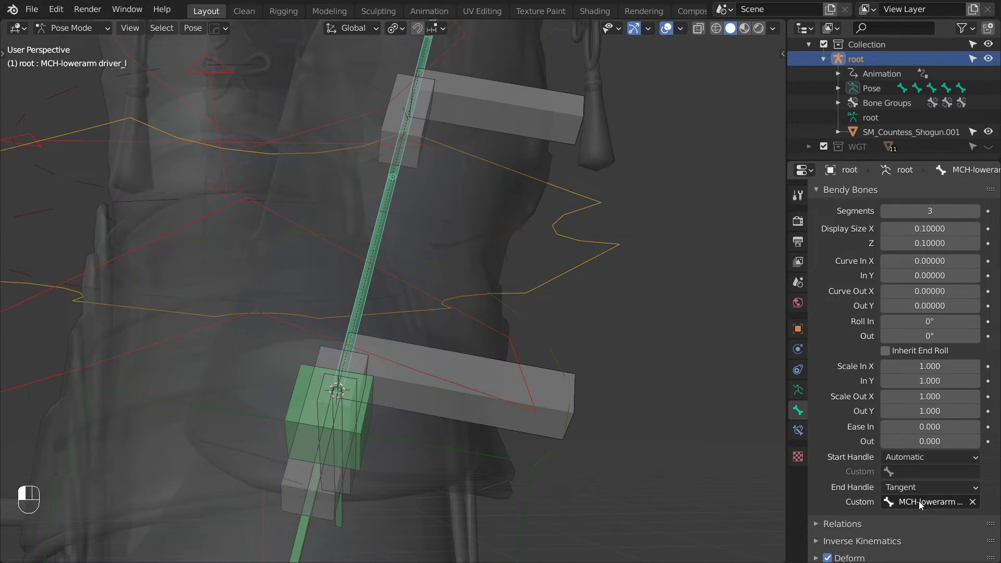
- Remove both inherited Copy Transforms constraints from the MCH-lowerarm end handle_l bone
click(374, 414)
click(798, 430)
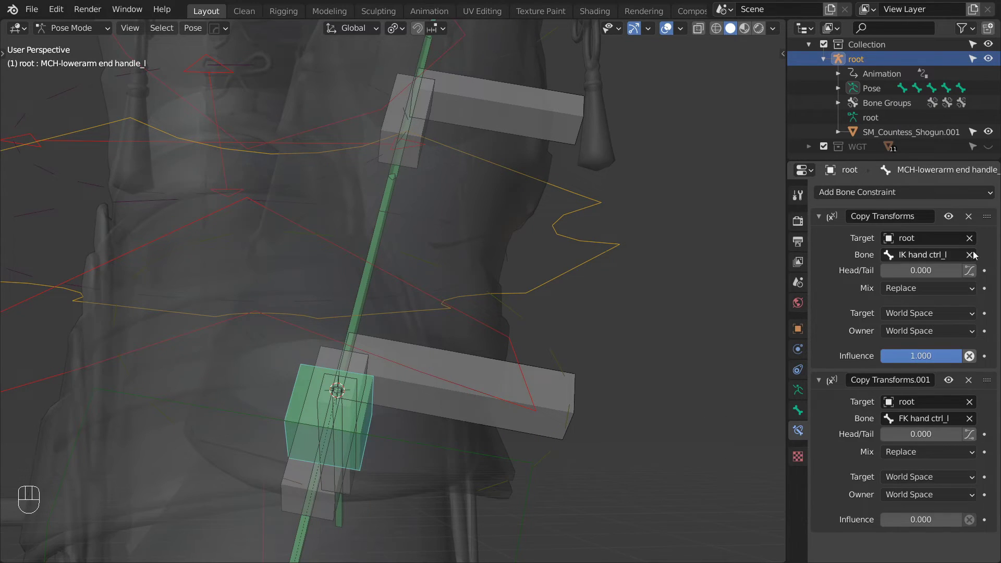
click(969, 216)
click(969, 216)
- Test the lower arm twist with a trackball rotation of IK hand ctrl_l and cancel the rotation
middle_drag(477, 262, 421, 331)
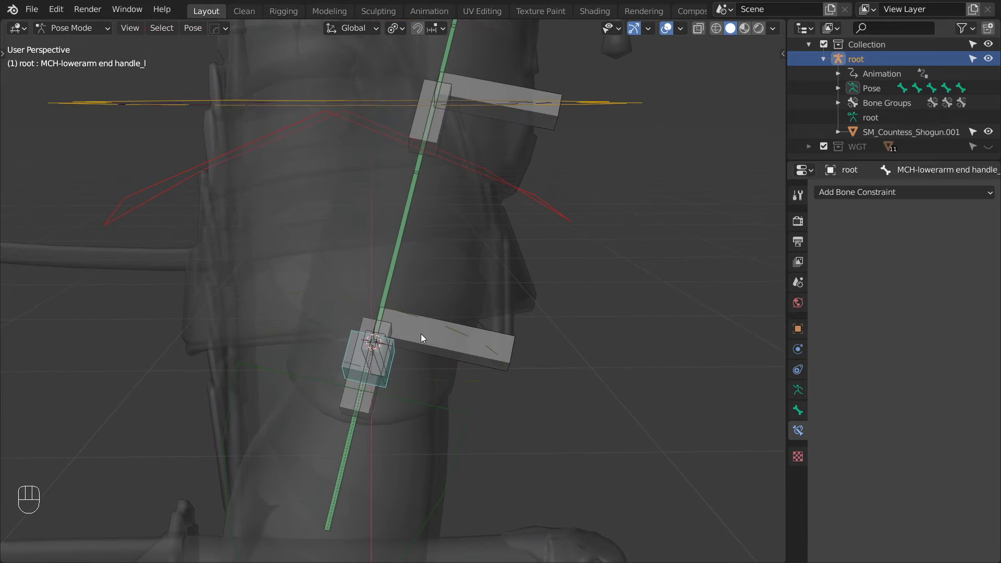
key(r)
key(r)
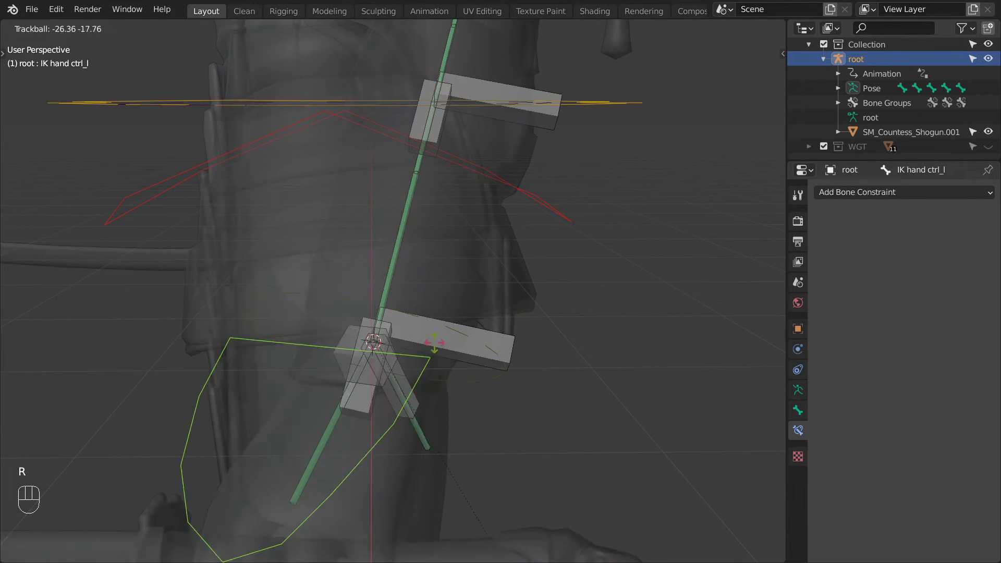
right_click(410, 348)
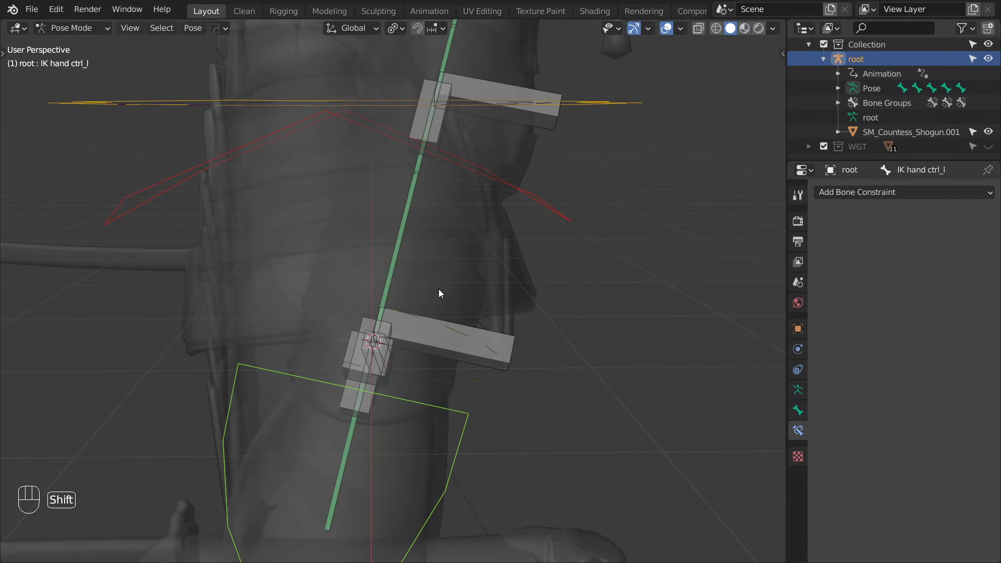
- Rename the lowerarm_twist_02_l_temp bone as MCH-lowerarm_twist_02_driver_l
shift+middle_drag(430, 175, 414, 221)
click(424, 199)
key(F2)
key(Left)
key(Right)
key(Right)
text(-)
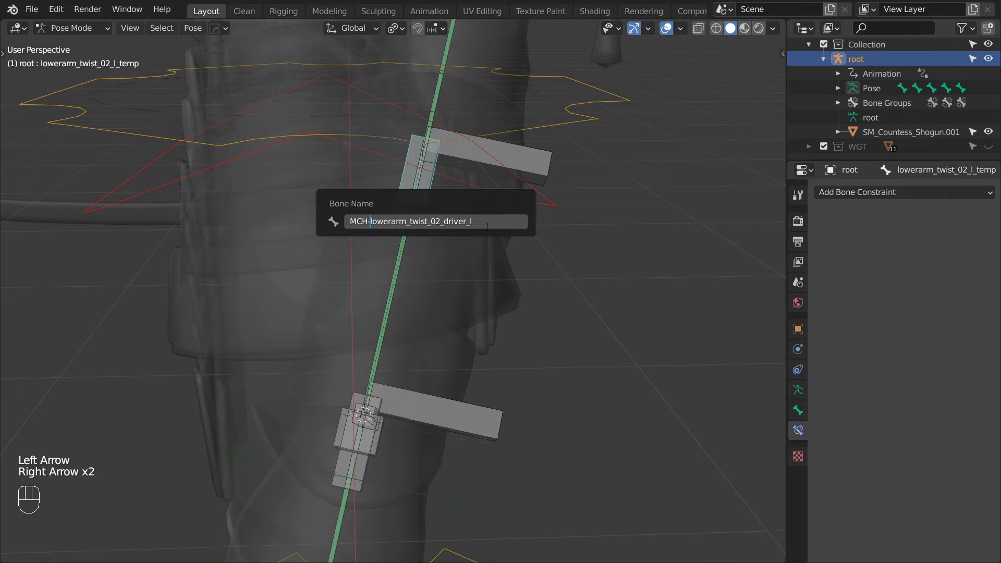
click(487, 227)
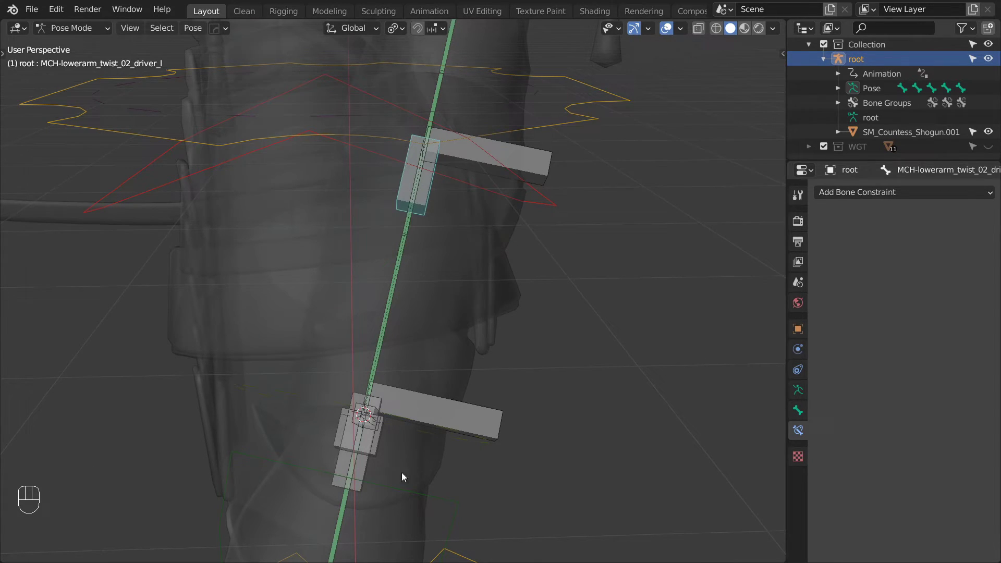
- Rename the lowerarm_twist_01_l_temp bone as MCH-lowerarm_twist_01_driver_l
click(364, 462)
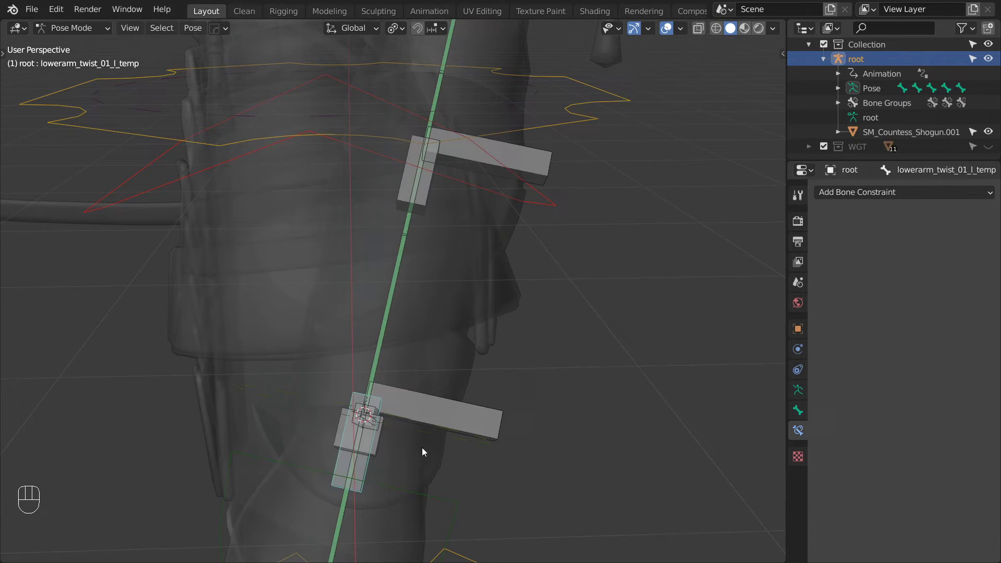
key(F2)
text(MCH-lowerarm_twist_01_driver_l)
click(438, 445)
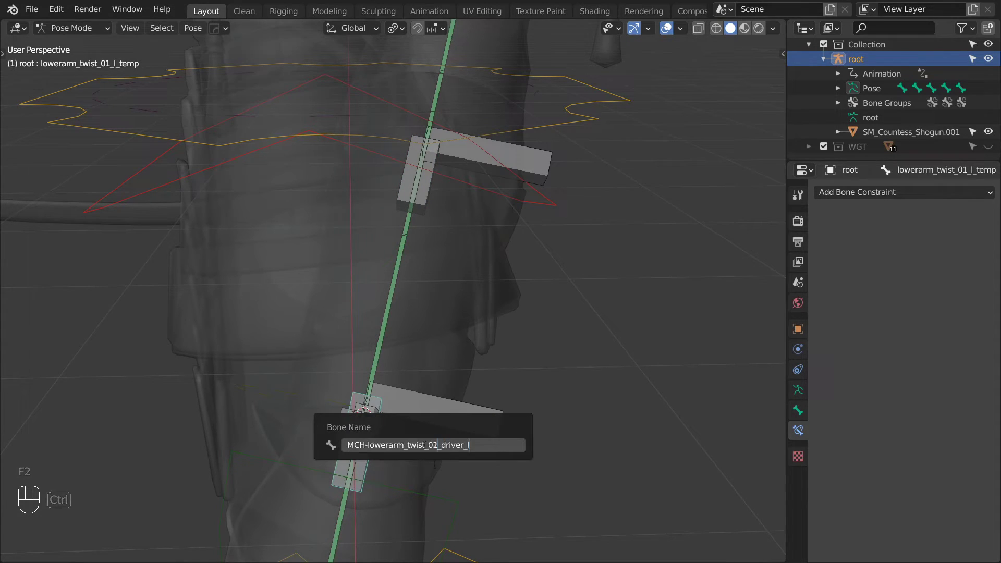
key(Return)
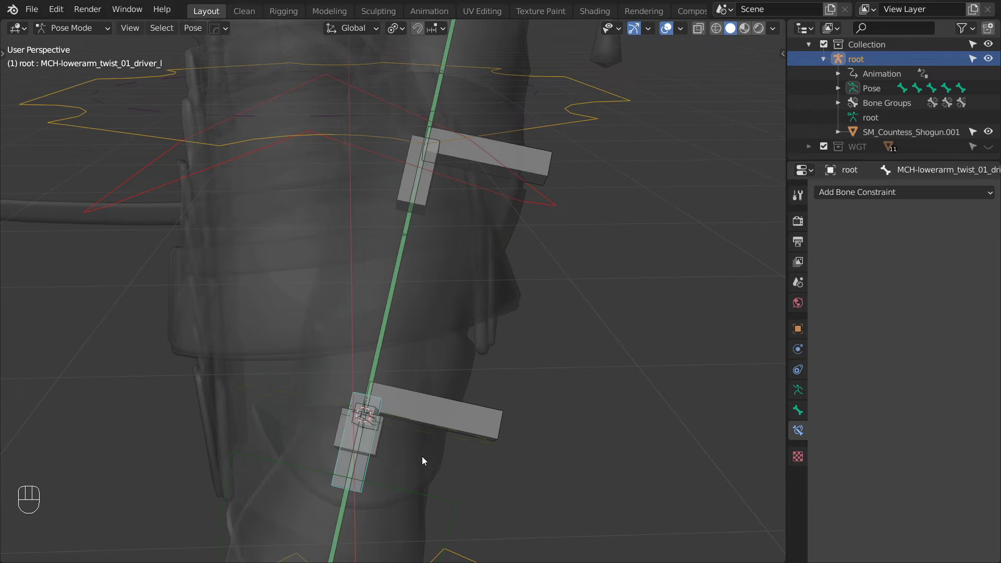
- Give MCH-lowerarm_twist_01_driver_l a Copy Transforms constraint targeting MCH-lowerarm driver_l, with Head/Tail 1.000 and following the B-bone shape
click(382, 329)
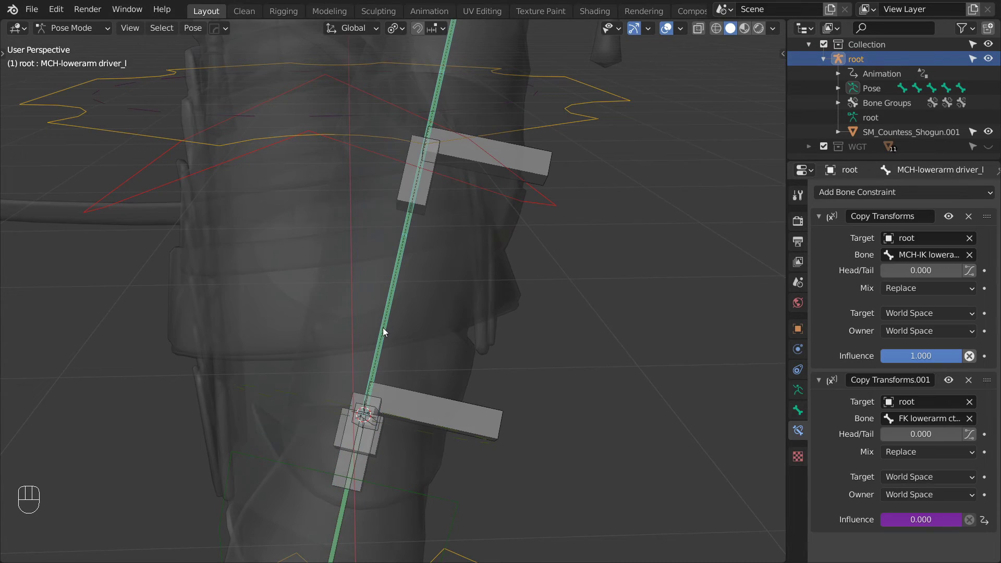
shift+click(369, 463)
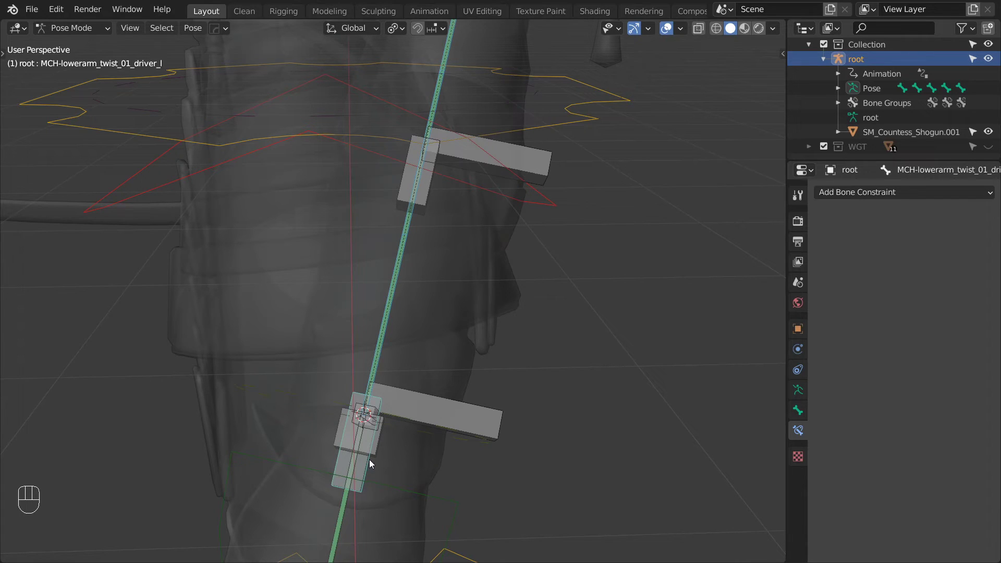
key(shift+ctrl+c)
click(380, 437)
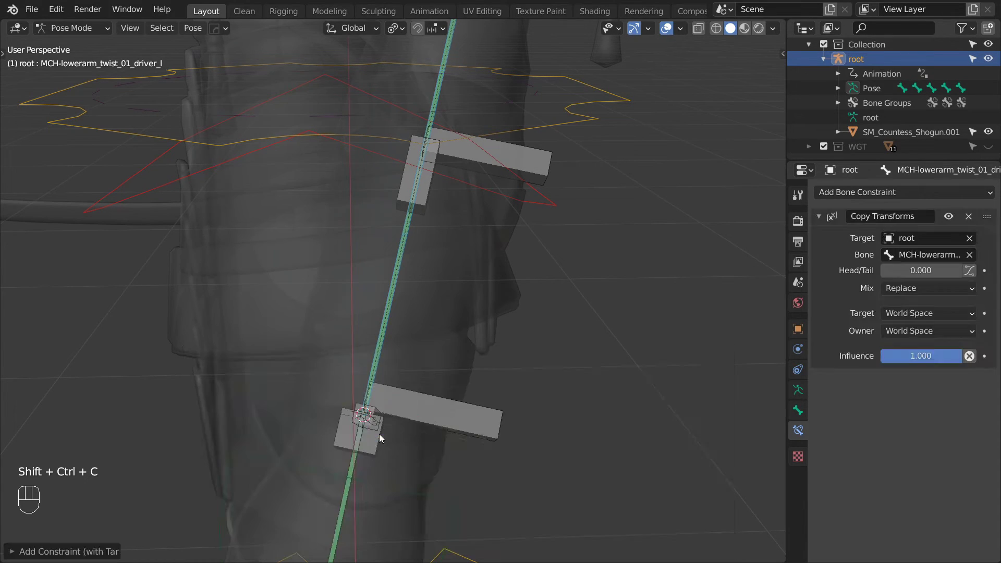
drag(927, 272, 965, 272)
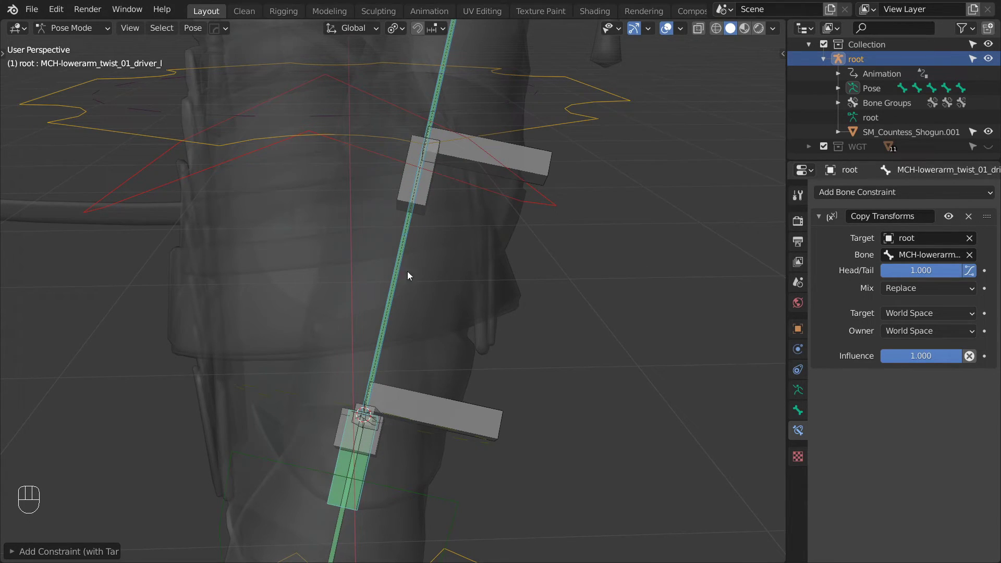
- Copy the Copy Transforms constraint from MCH-lowerarm_twist_01_driver_l to MCH-lowerarm_twist_02_driver_l
click(404, 192)
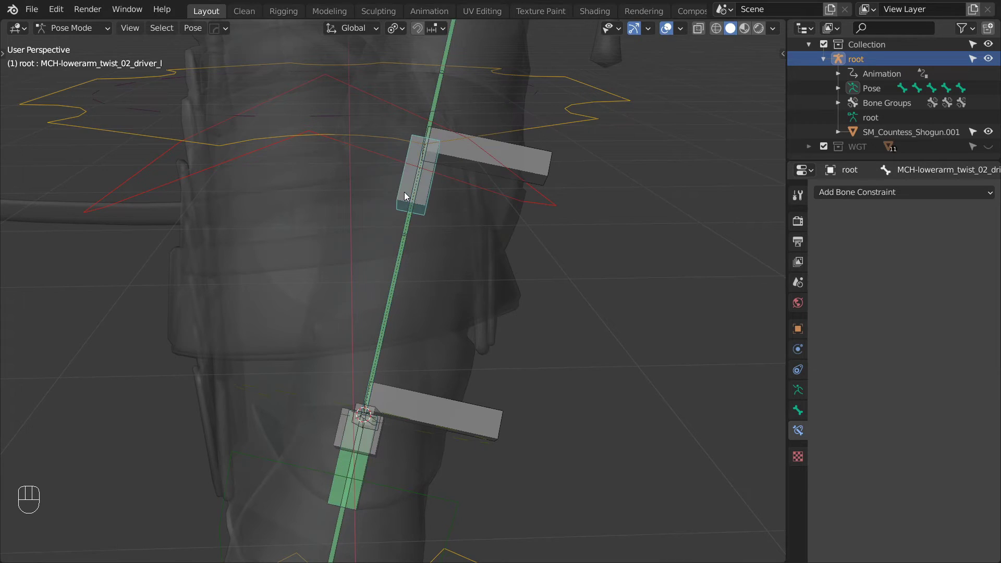
shift+click(337, 465)
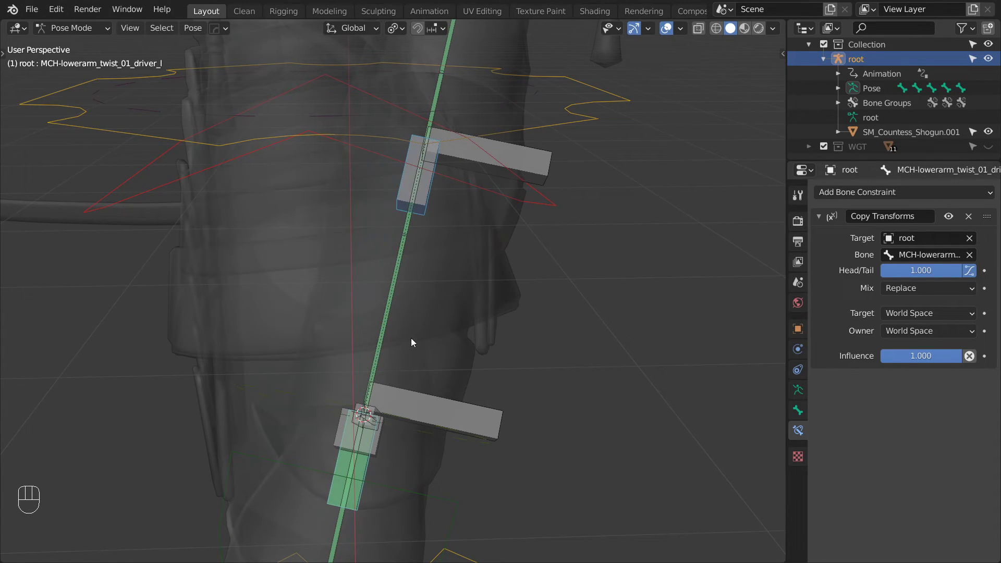
key(ctrl+c)
click(423, 323)
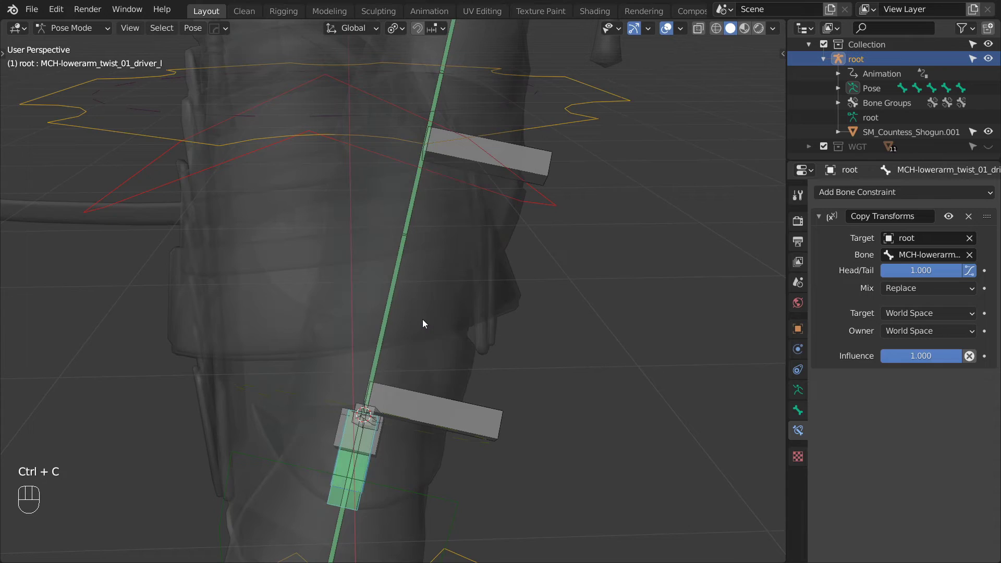
- Set the constraint's Head/Tail on MCH-lowerarm_twist_01_driver_l to 0.5 and apply both selected twist drivers as rest pose
click(923, 270)
text(0.5)
key(Return)
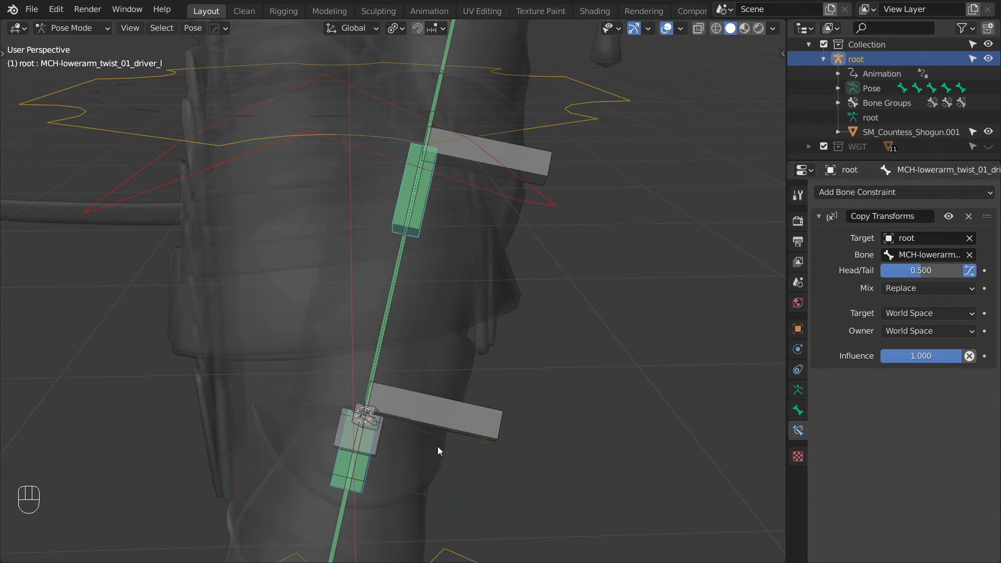
key(ctrl+a)
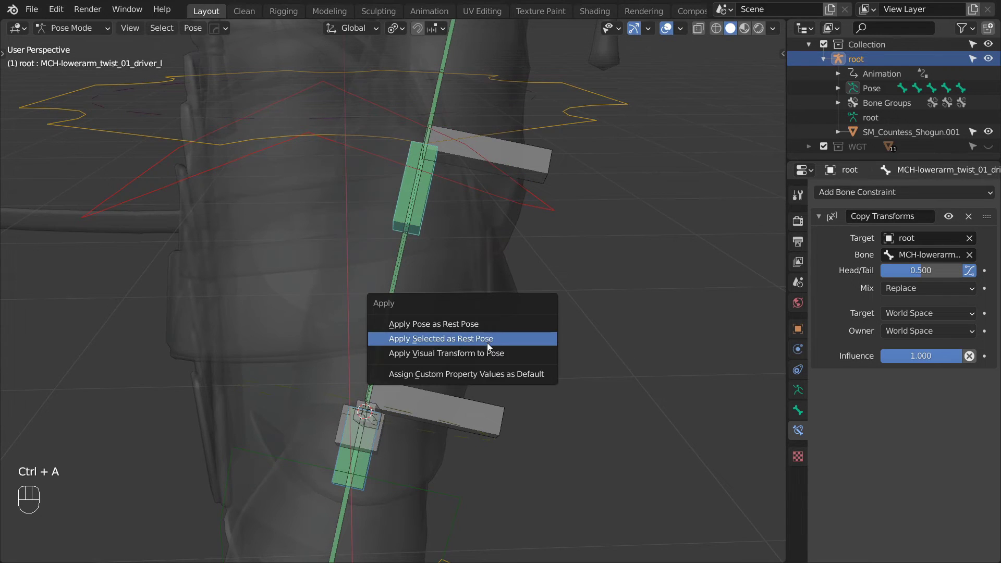
click(471, 342)
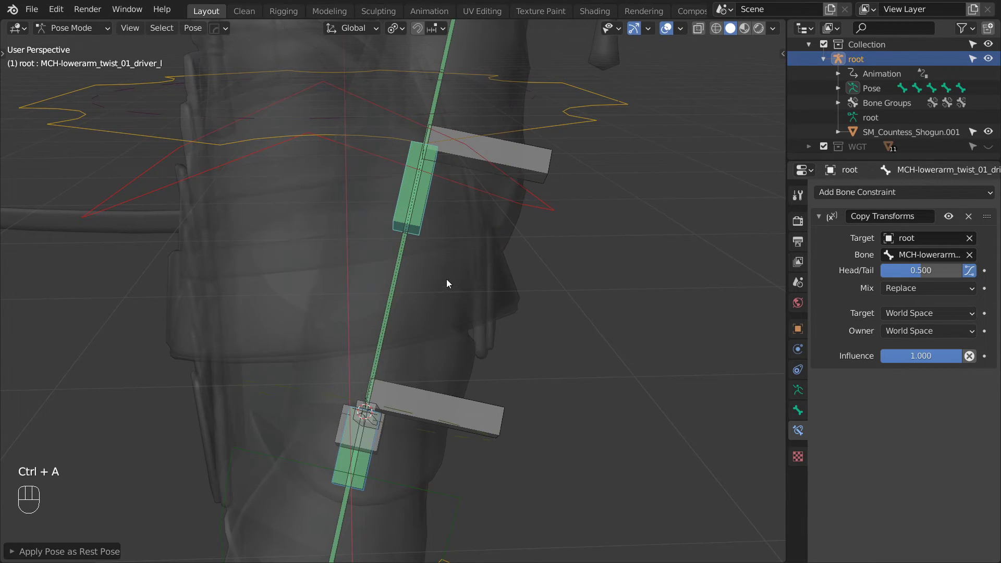
- In Edit Mode, duplicate lowerarm_twist_01_l and lowerarm_twist_02_l in place, shorten the copies and enlarge their B-bone display size
middle_drag(446, 280, 440, 283)
click(421, 415)
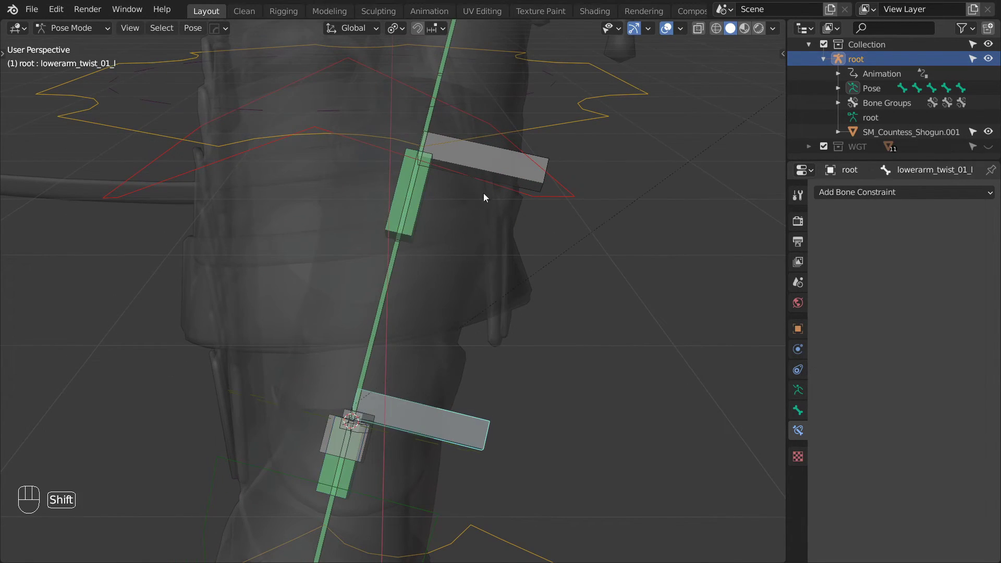
shift+click(499, 155)
key(Tab)
key(shift+d)
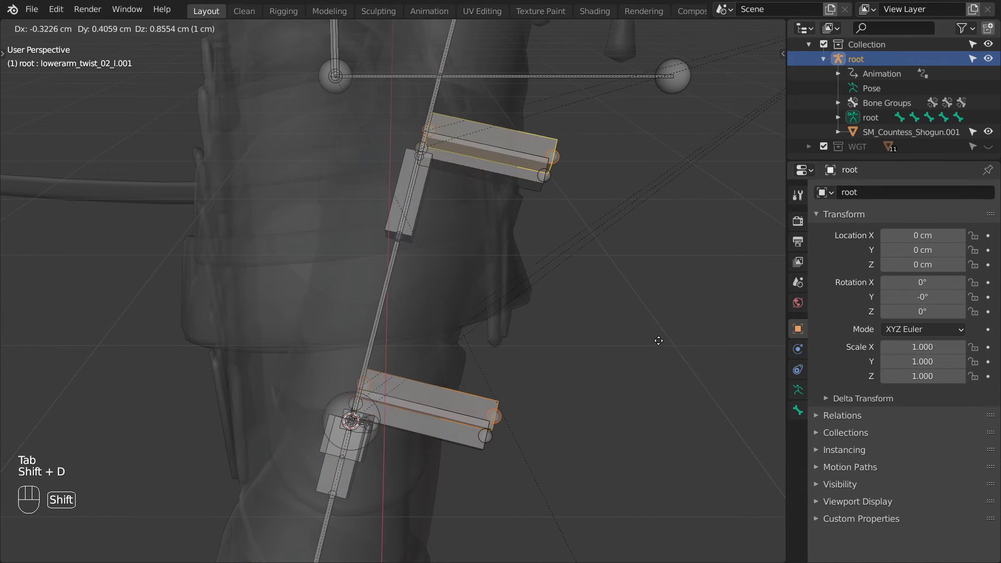
right_click(667, 367)
key(s)
click(542, 348)
key(ctrl+alt+s)
click(478, 203)
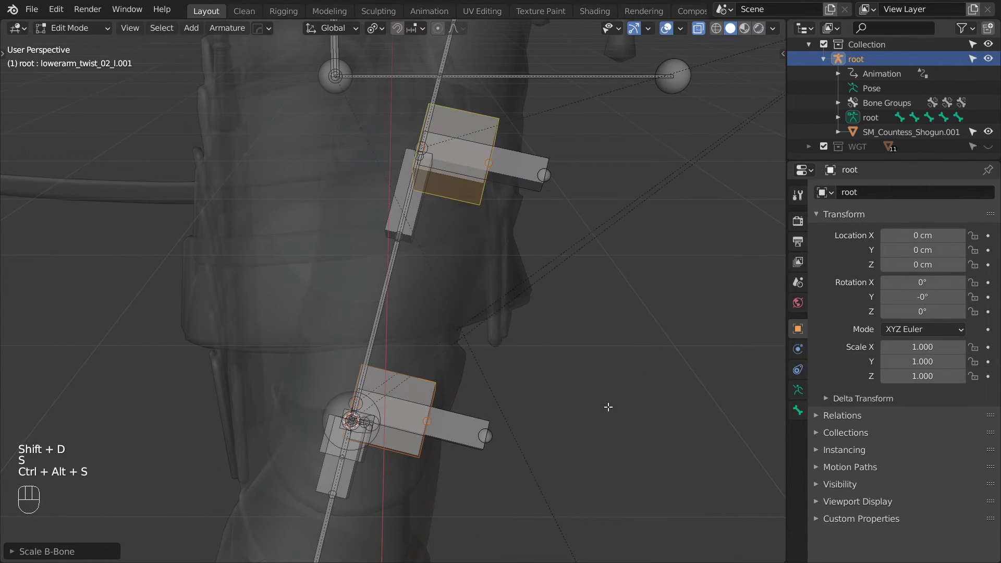
- Rename the duplicated lowerarm_twist_02_l bone as BUFF-lowerarm_twist_02_l
key(F2)
key(End)
key(BackSpace)
key(BackSpace)
key(BackSpace)
key(BackSpace)
key(Home)
text(BUFF-)
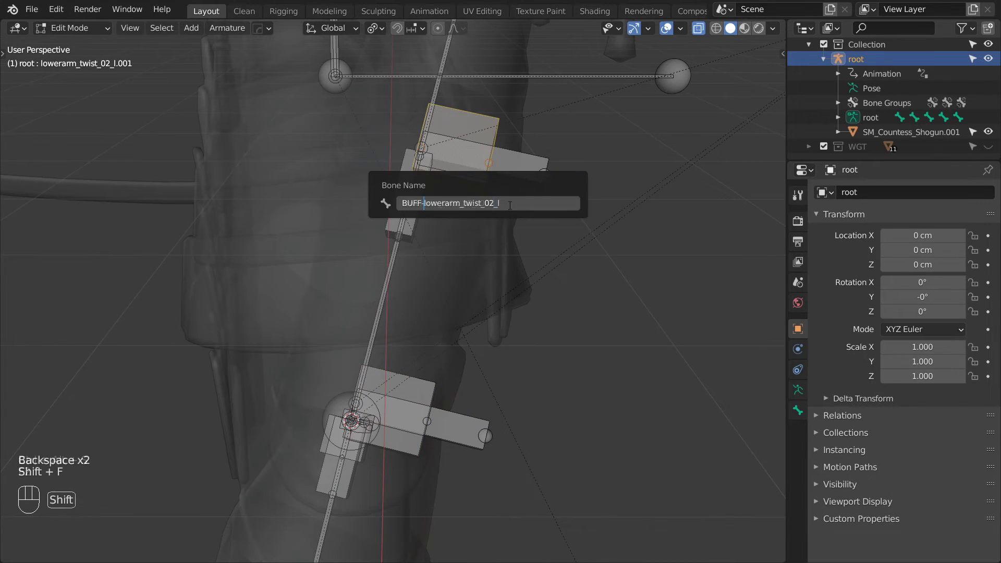
key(ctrl+a)
key(Return)
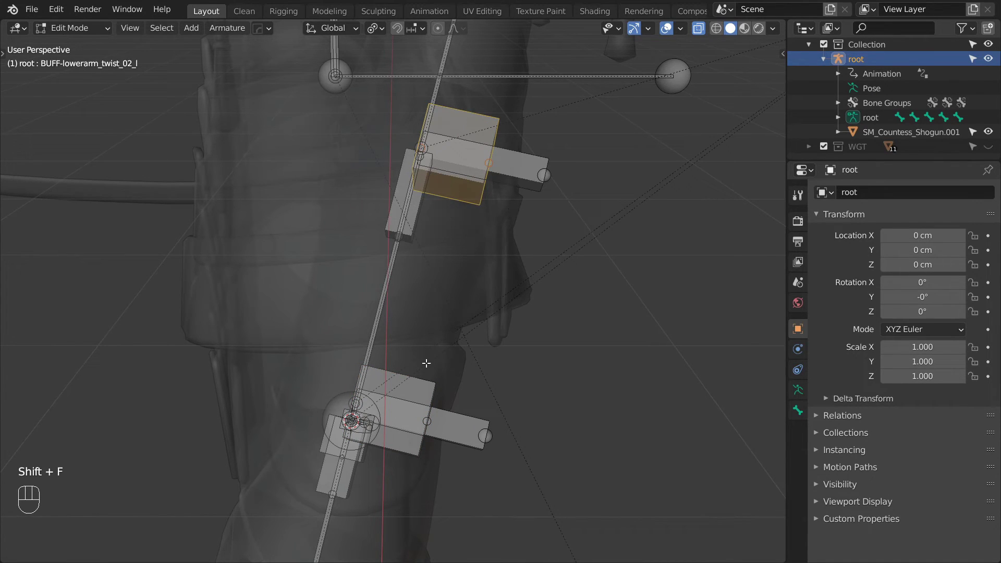
- Rename the duplicated lowerarm_twist_01_l bone near the wrist as BUFF-lowerarm_twist_01_l
click(420, 385)
key(F2)
key(ctrl+v)
key(Left)
key(Left)
key(BackSpace)
text(1)
key(Return)
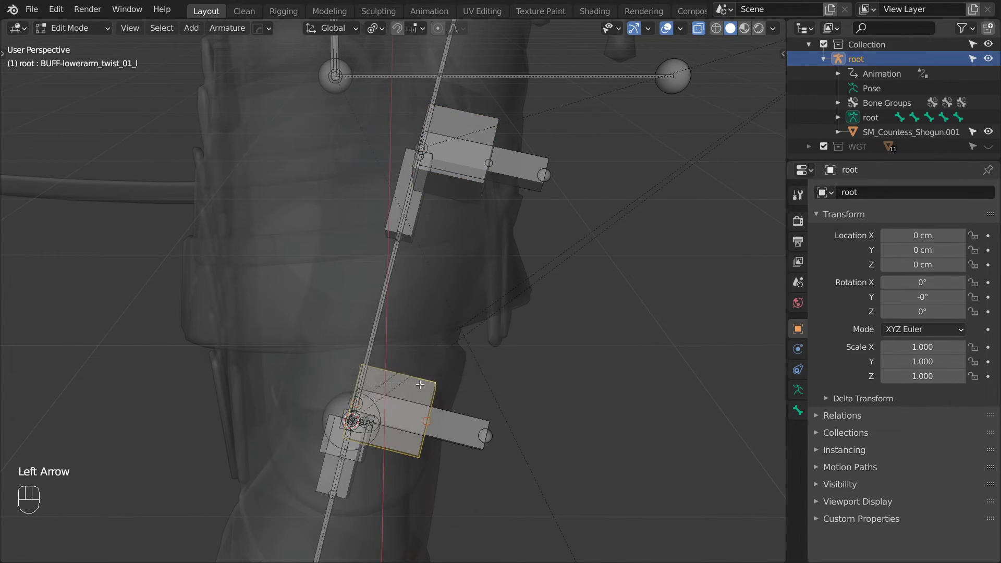
- Parent BUFF-lowerarm_twist_01_l to MCH-lowerarm_twist_02_driver_l with its offset kept
shift+middle_drag(375, 462, 375, 436)
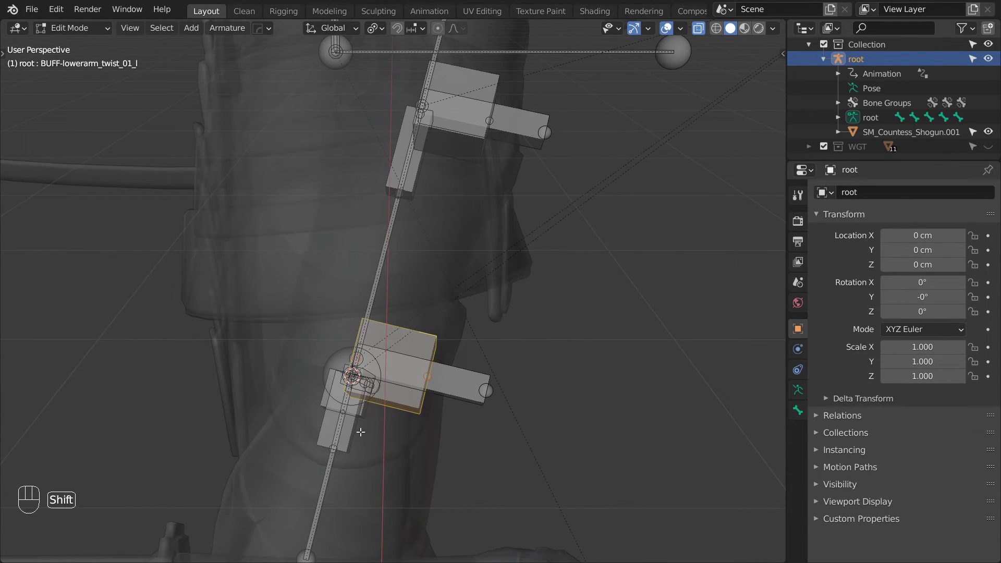
shift+click(359, 432)
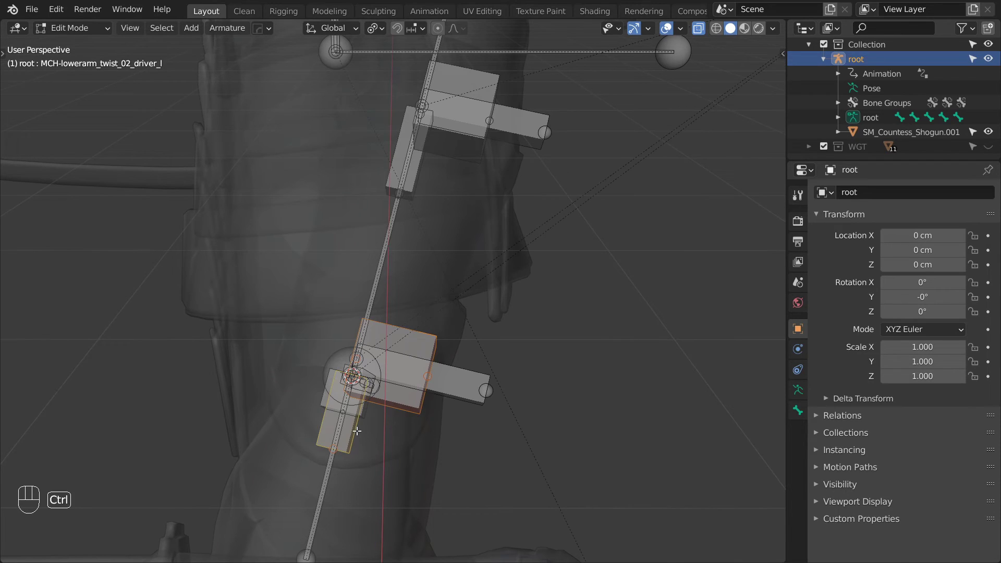
key(ctrl+p)
click(357, 431)
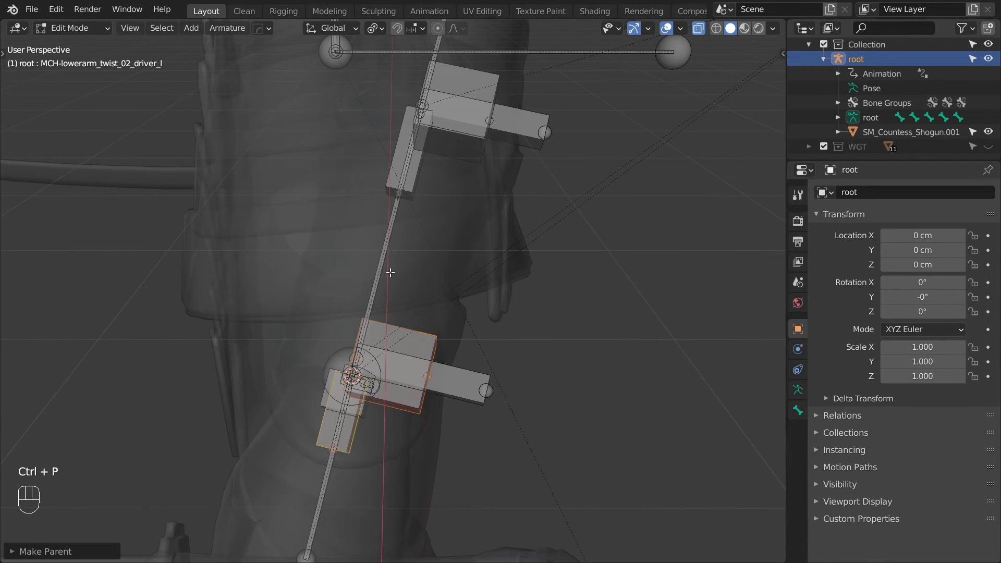
- Parent BUFF-lowerarm_twist_02_l to MCH-lowerarm_twist_01_driver_l with its offset kept
click(462, 83)
shift+click(418, 172)
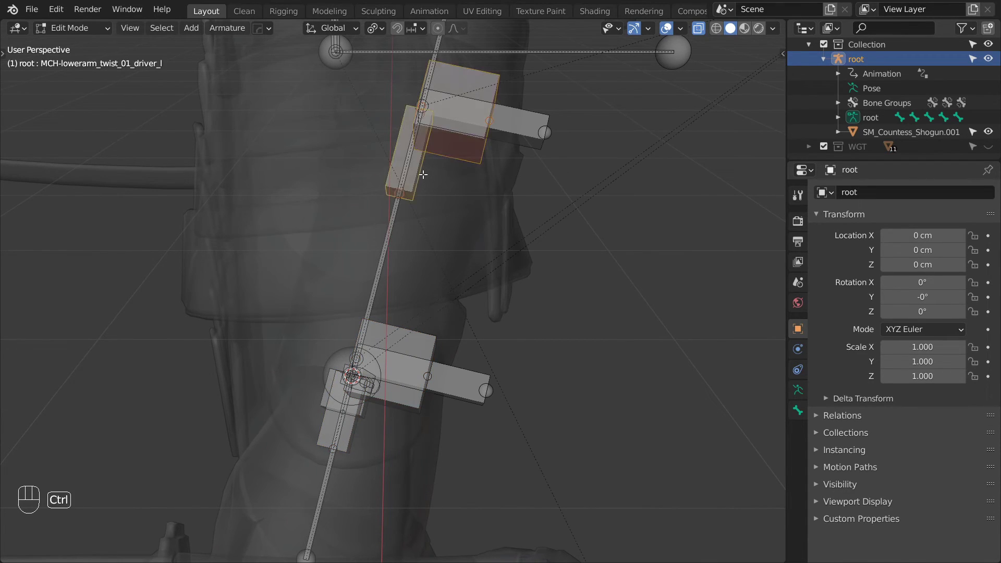
key(ctrl+p)
click(424, 174)
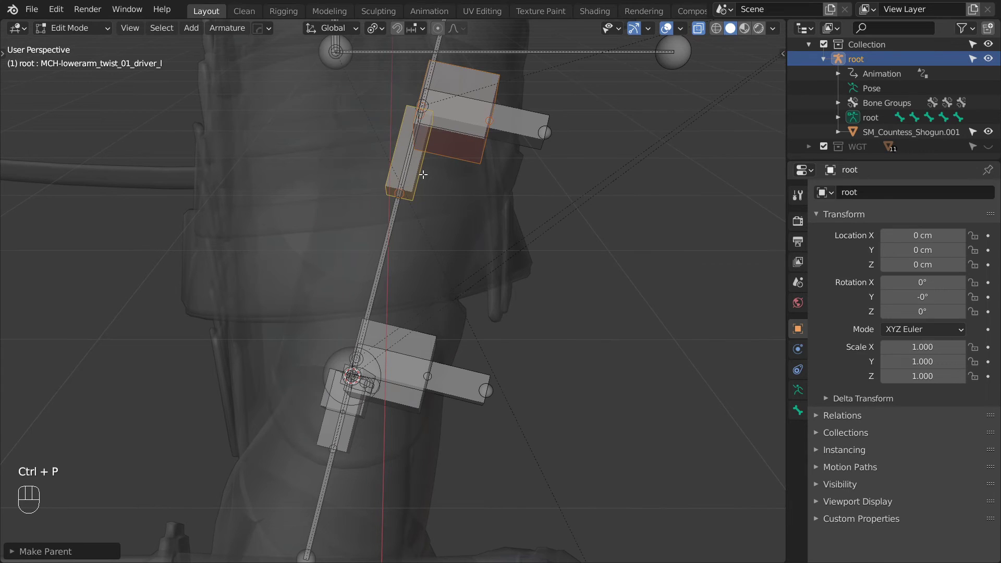
- In Pose Mode, add a Copy Transforms constraint to lowerarm_twist_02_l targeting BUFF-lowerarm_twist_02_l
key(ctrl+Tab)
click(522, 260)
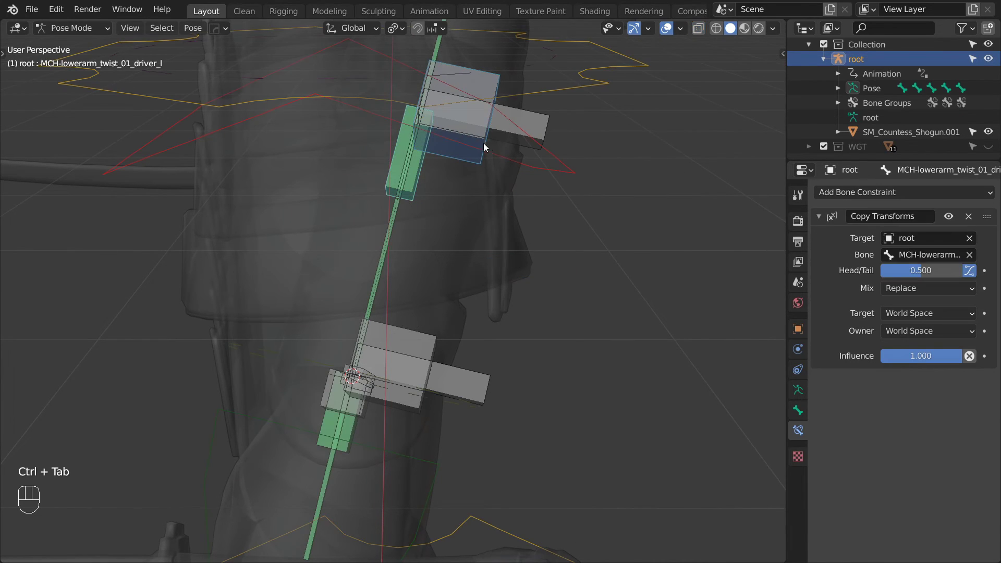
click(487, 118)
click(489, 71)
shift+click(523, 109)
key(ctrl+shift+c)
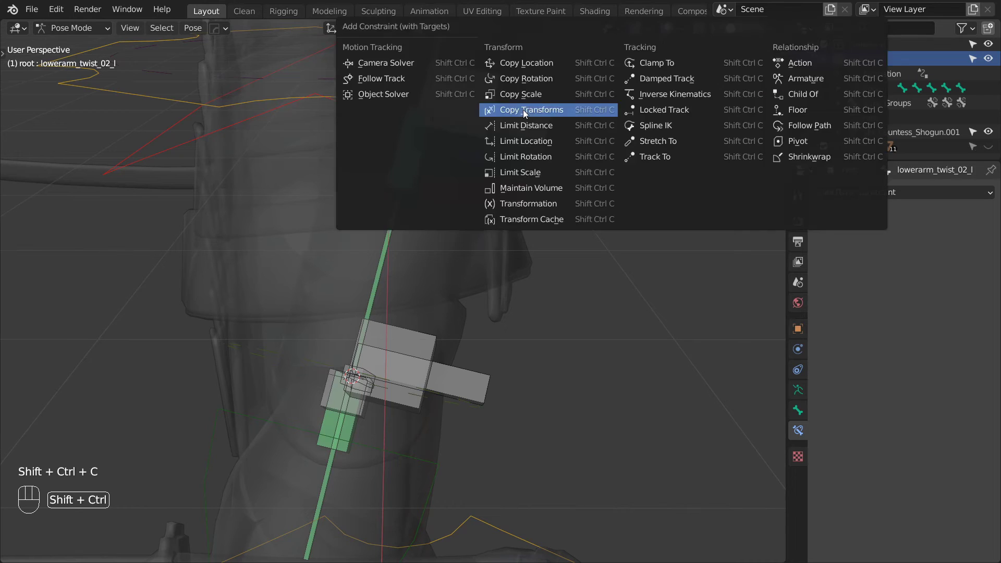
click(524, 110)
- Add a Copy Transforms constraint to lowerarm_twist_01_l targeting BUFF-lowerarm_twist_01_l
click(412, 340)
shift+click(472, 365)
key(ctrl+shift+c)
click(471, 365)
- Turn off the viewport's X-ray display and return the root armature to Pose Mode
key(Tab)
key(alt+z)
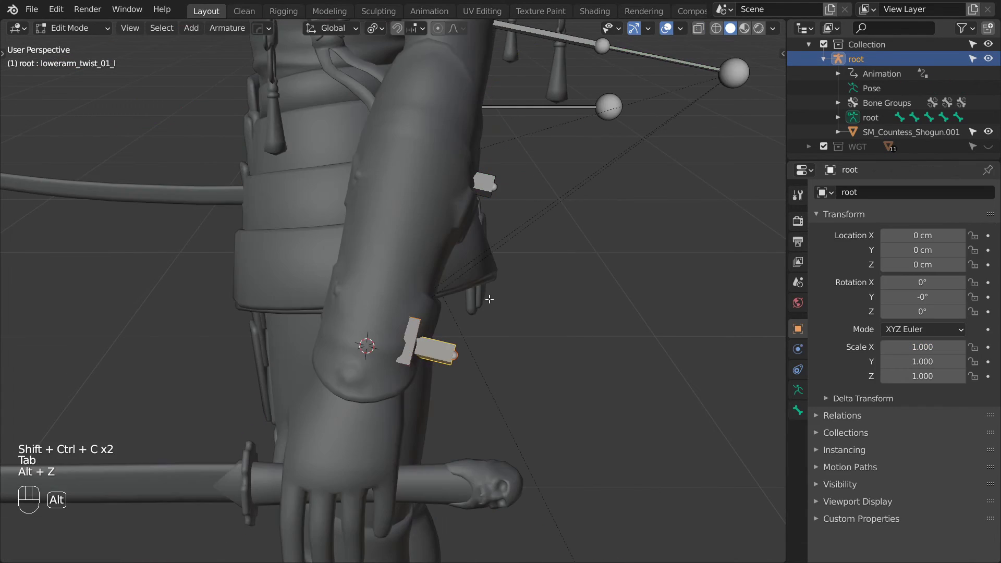
key(Tab)
- Rotate IK hand ctrl_l freely with trackball rotation to test the lower arm twist
scroll(489, 296, down, 2)
middle_drag(490, 293, 492, 261)
click(458, 361)
scroll(459, 349, down, 3)
middle_drag(459, 344, 485, 295)
key(r)
key(r)
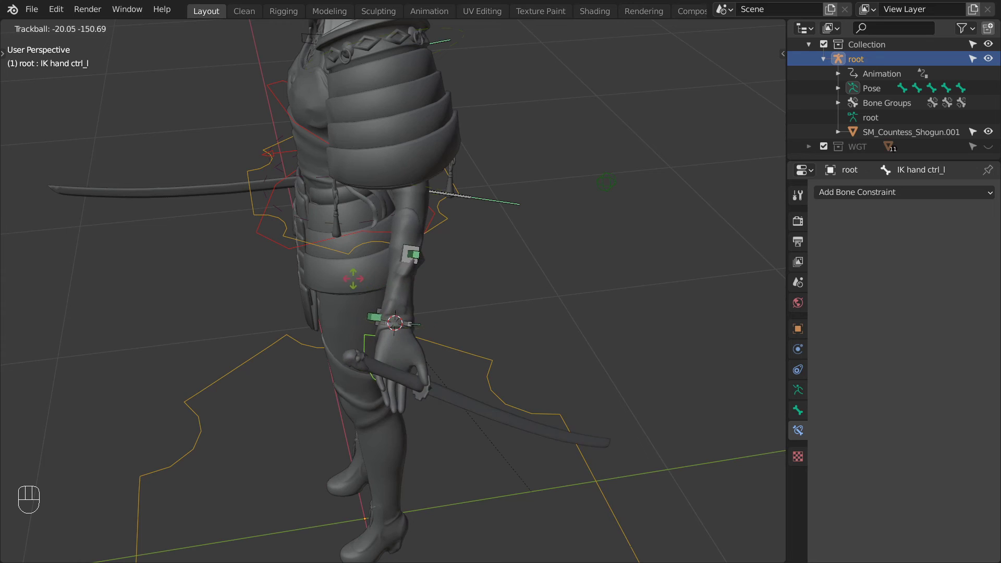
click(457, 284)
- Raise IK hand ctrl_l about 16 cm and trackball-rotate it so the left sword points outward
scroll(456, 285, down, 3)
middle_drag(457, 288, 469, 259)
key(g)
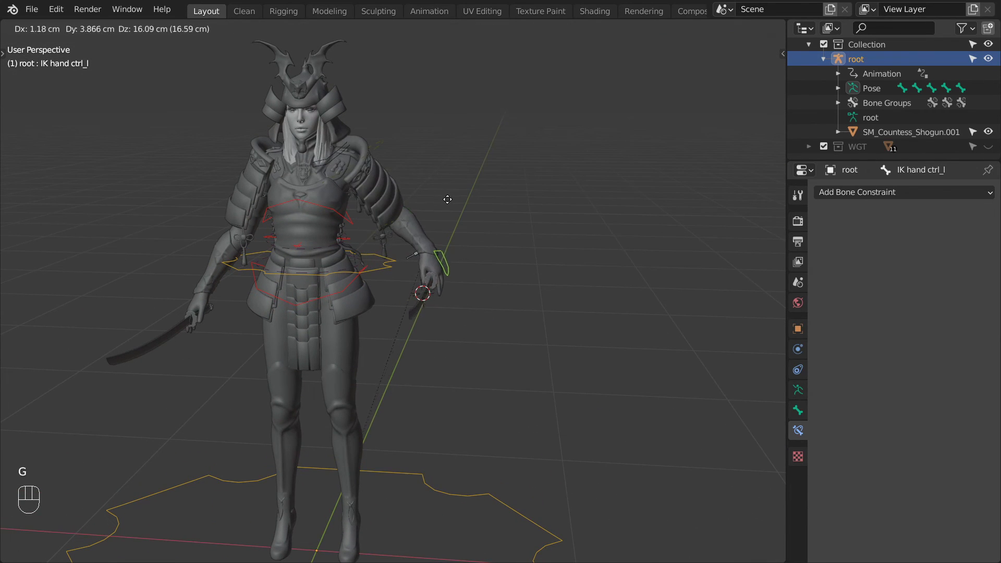
click(439, 202)
key(r)
key(r)
click(423, 212)
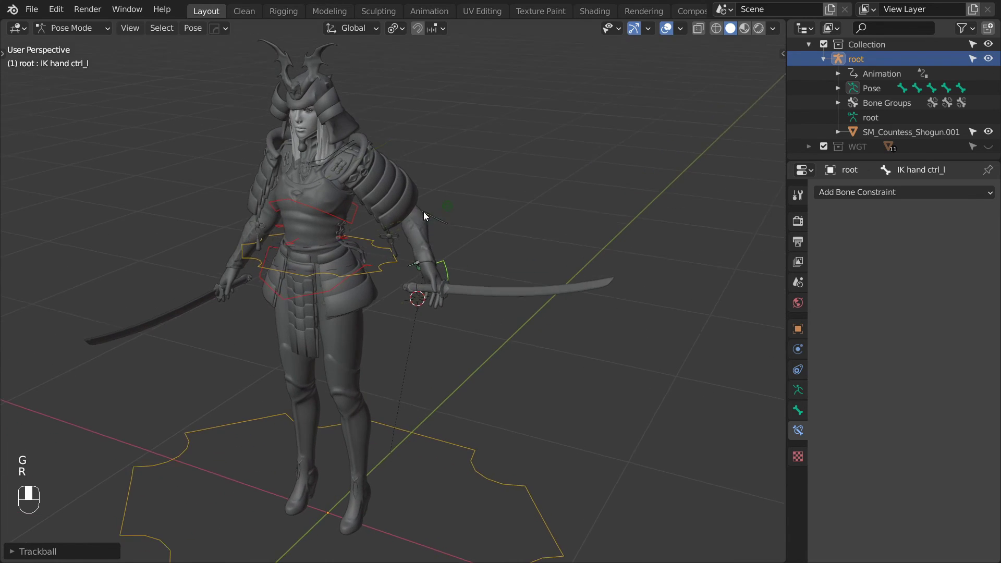
- Move IK elbow pole_l in toward the character's left hip to test the elbow direction
click(451, 205)
middle_drag(451, 205, 407, 224)
key(g)
click(356, 245)
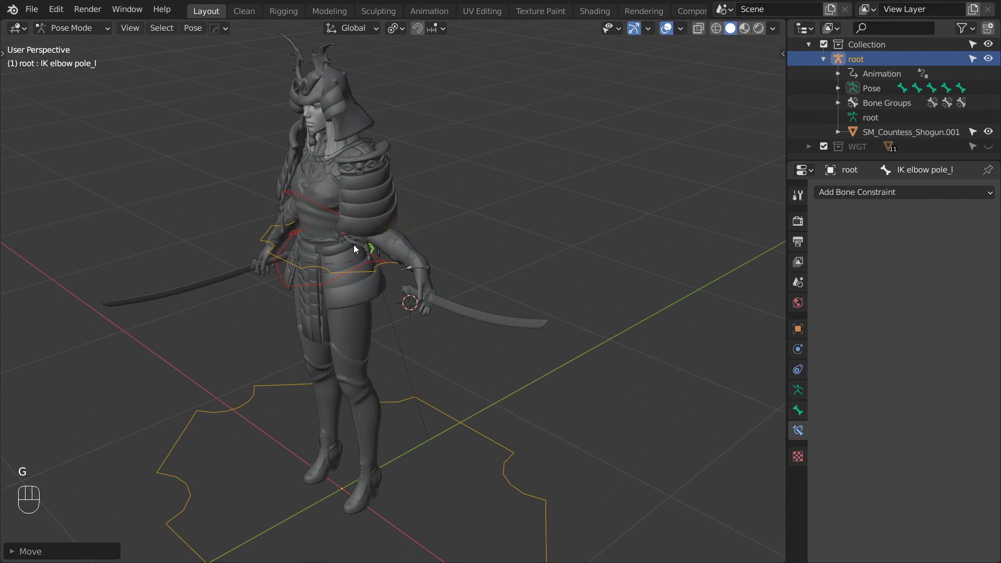
- Rotate IK hand ctrl_l so the sword points up and move it outward to extend the left arm
middle_drag(355, 245, 435, 224)
click(443, 267)
click(440, 259)
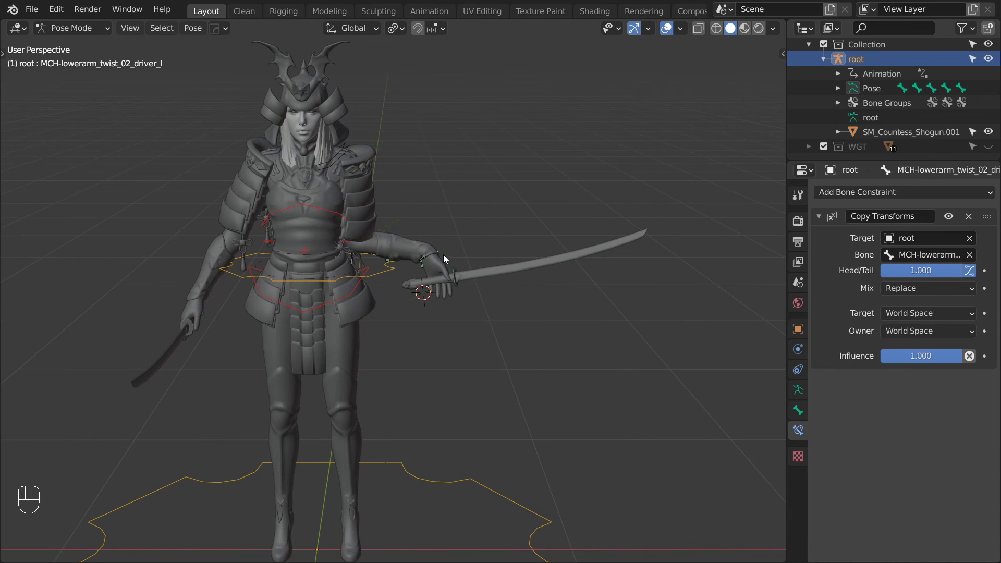
click(447, 255)
key(r)
click(471, 240)
key(g)
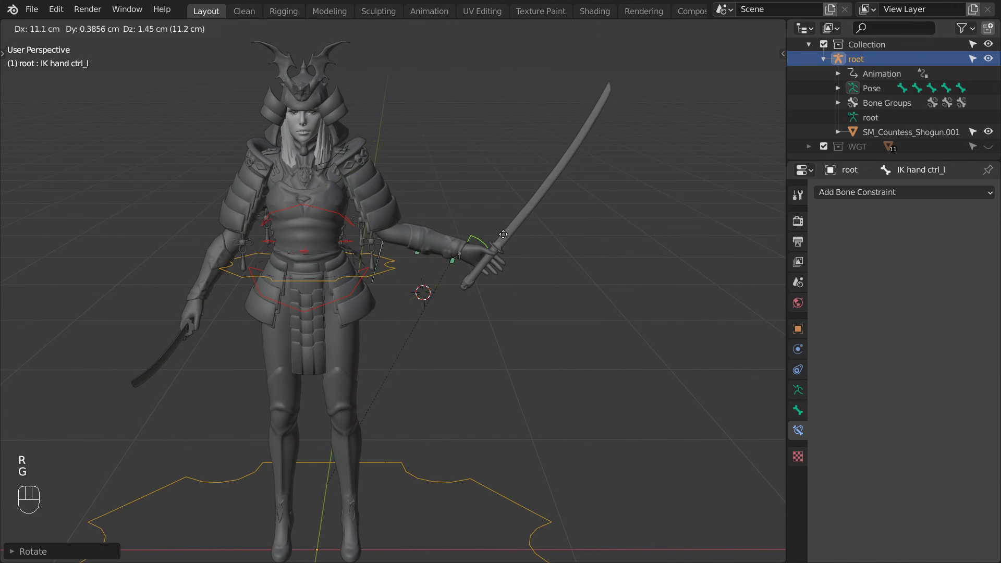
click(530, 223)
- Trackball-rotate IK hand ctrl_l with the left arm extended to swing the sword forward
middle_drag(530, 223, 451, 238)
key(r)
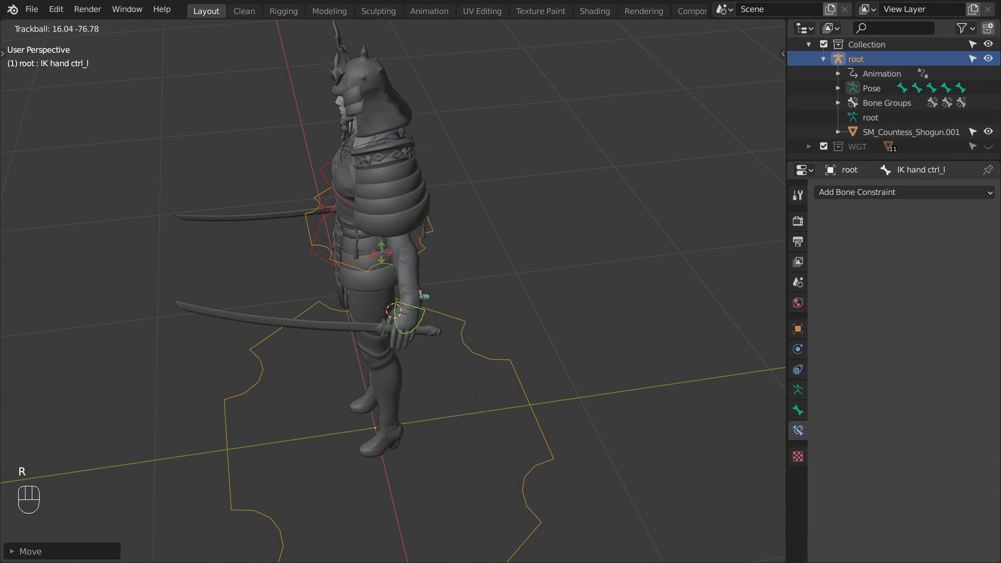